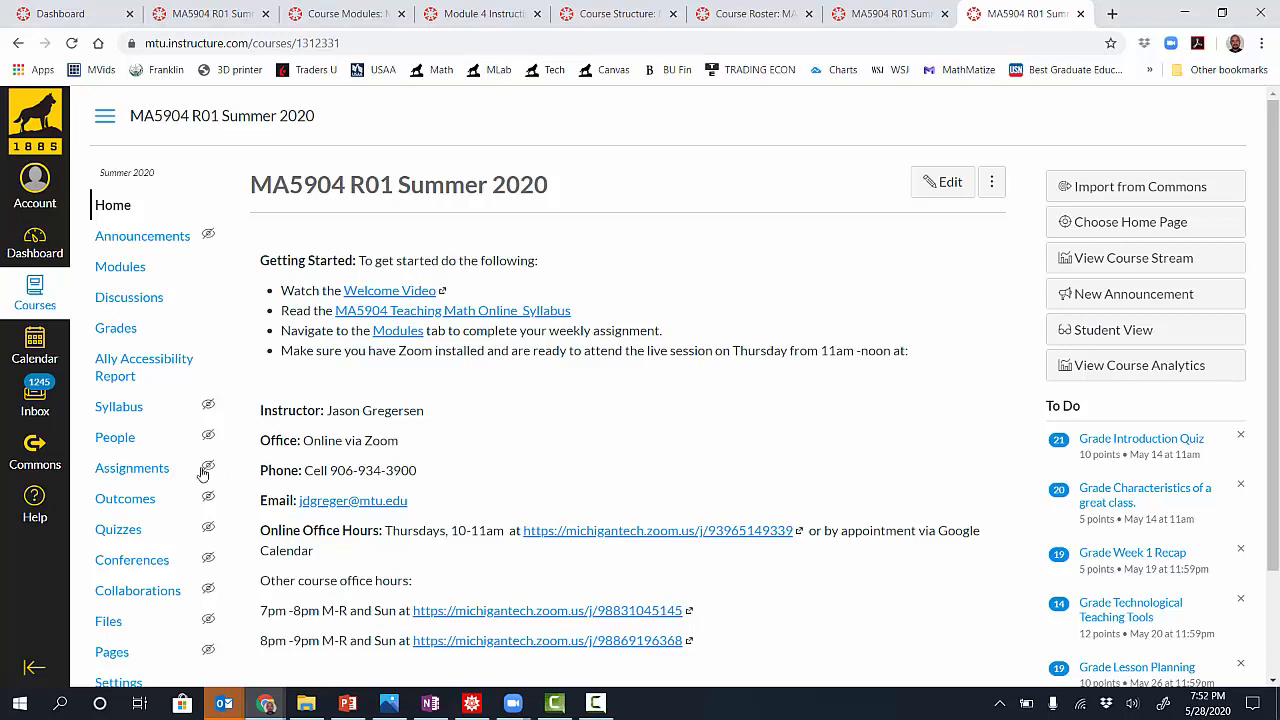
Create a new quiz in the MA5904 R01 Summer 2020 course and title it "Practice Quiz"
{"action": "left_click", "coordinate": [127, 533]}
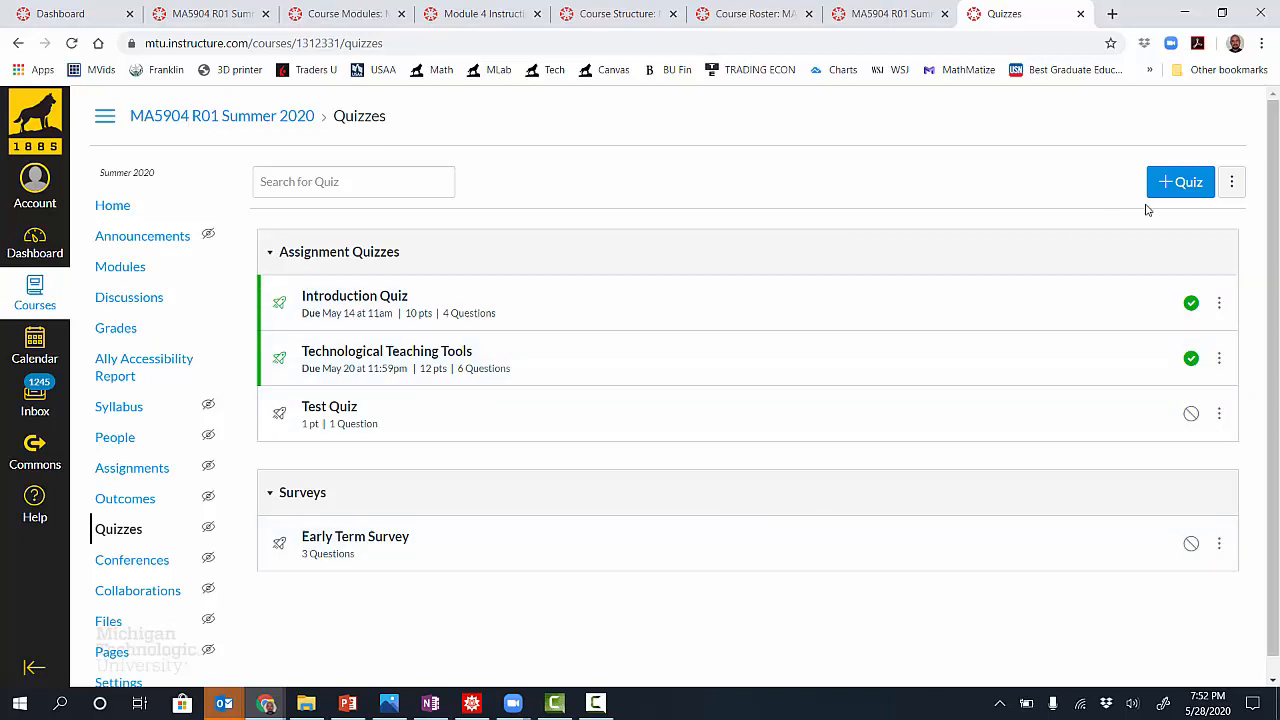
{"action": "left_click", "coordinate": [1179, 186]}
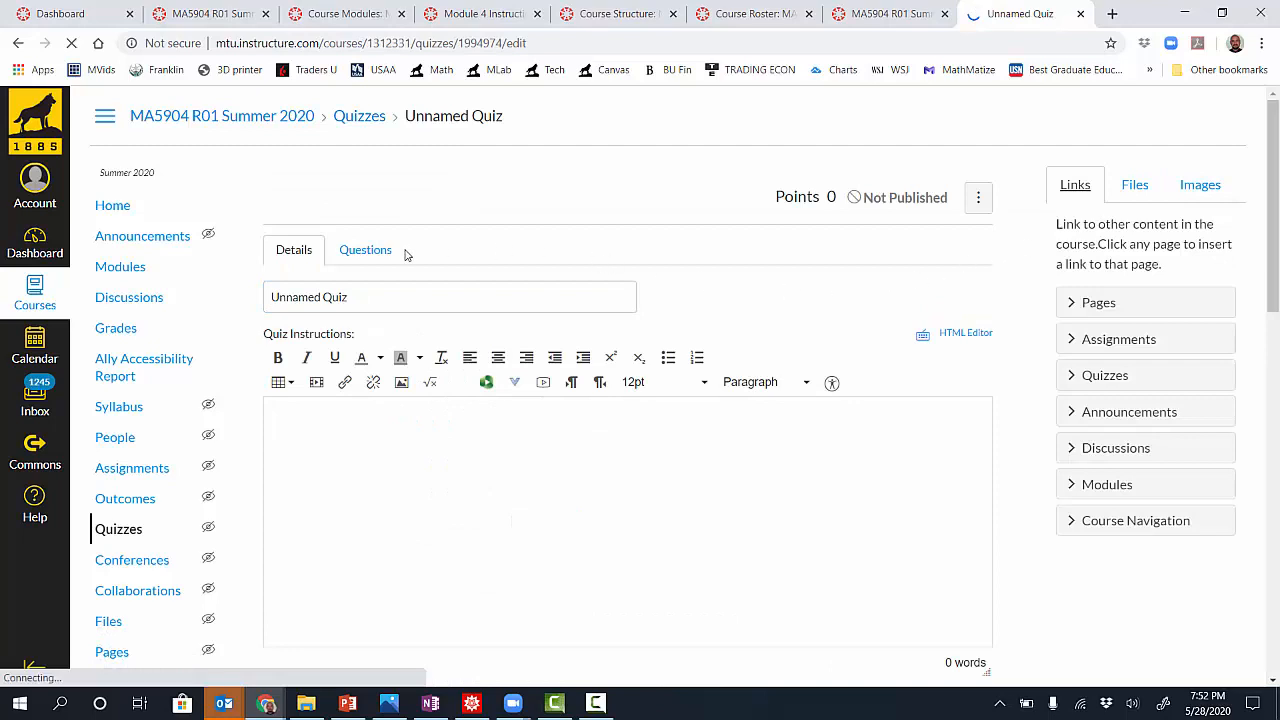
{"action": "left_click", "coordinate": [360, 253]}
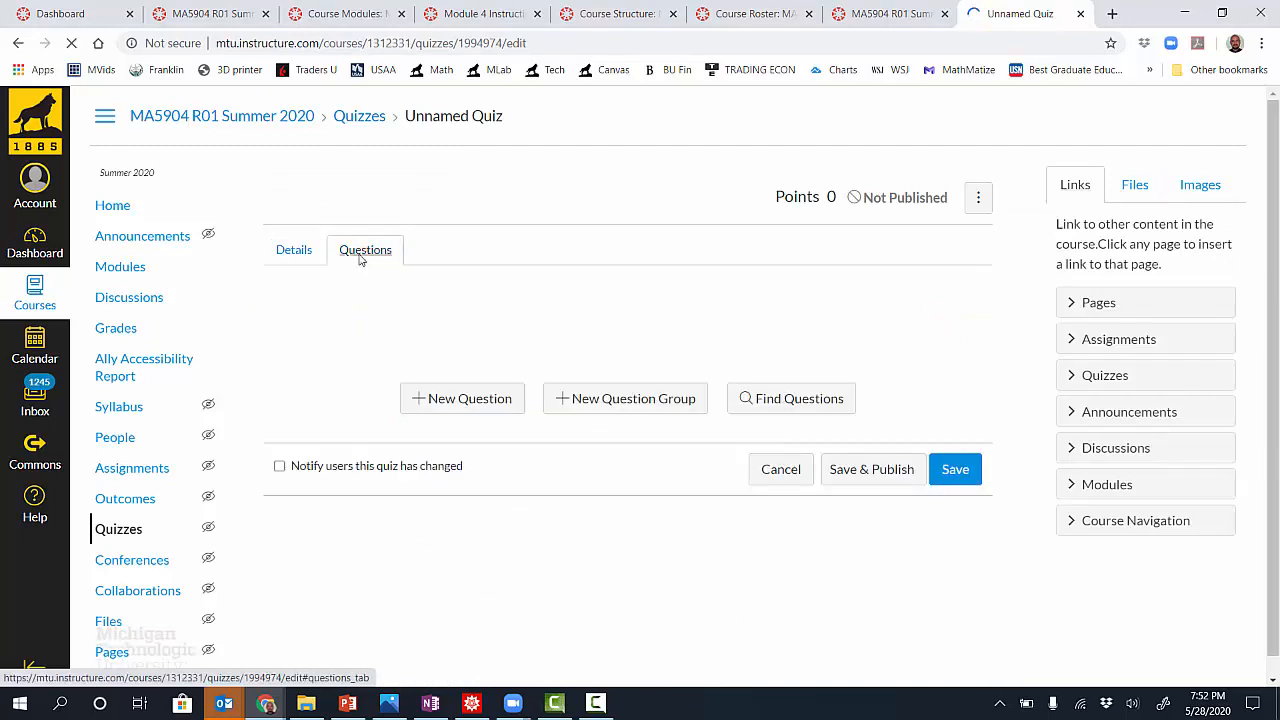
{"action": "left_click", "coordinate": [296, 252]}
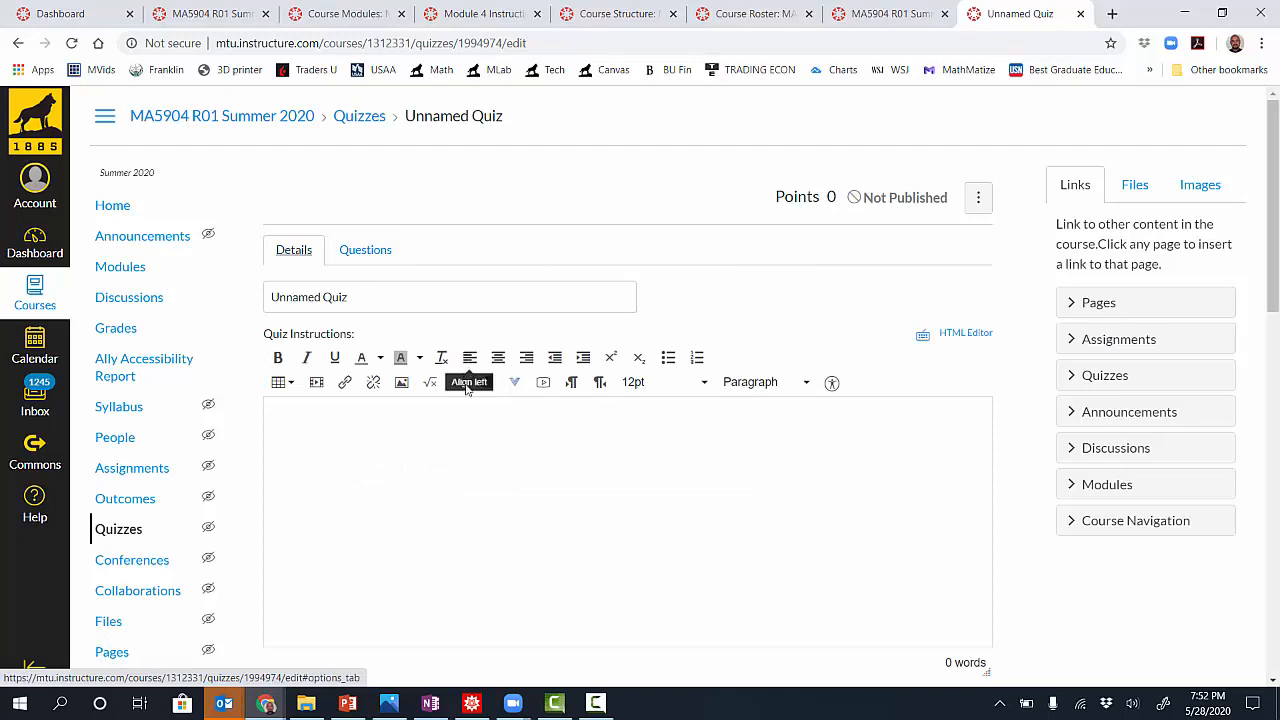
{"action": "triple_click", "coordinate": [373, 306]}
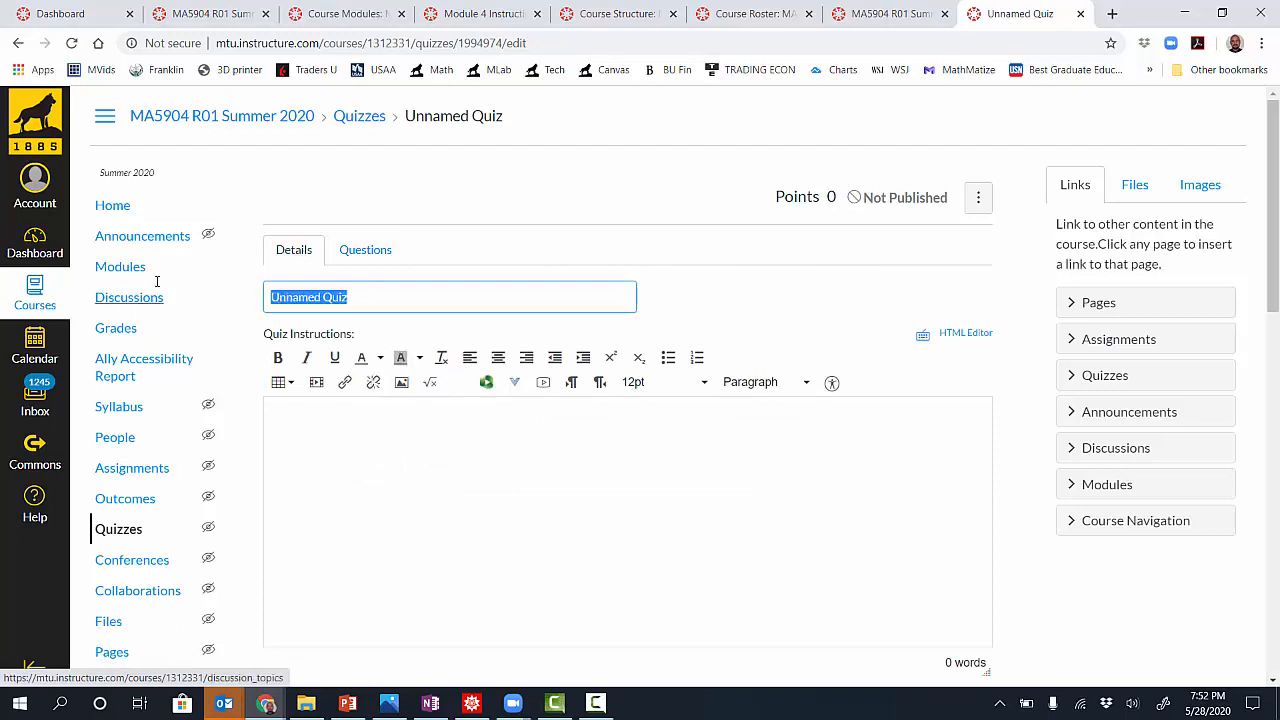
{"action": "type", "text": "Practice"}
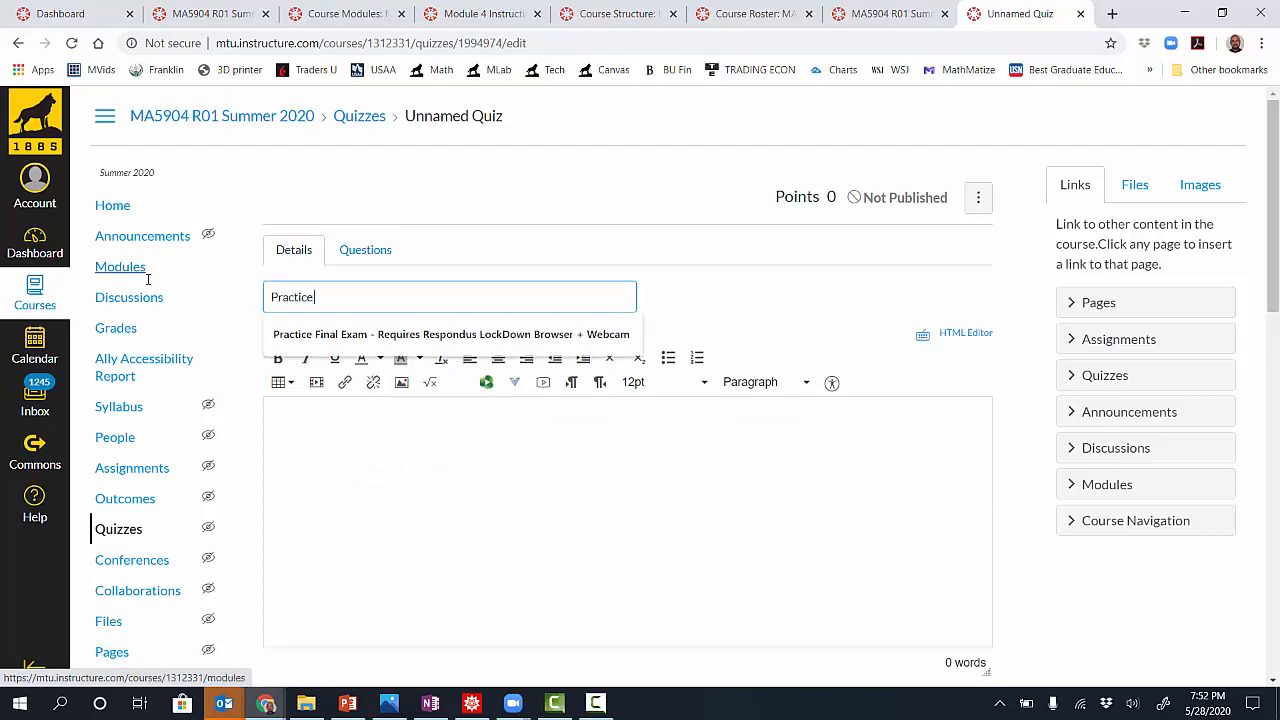
{"action": "type", "text": " Quiz"}
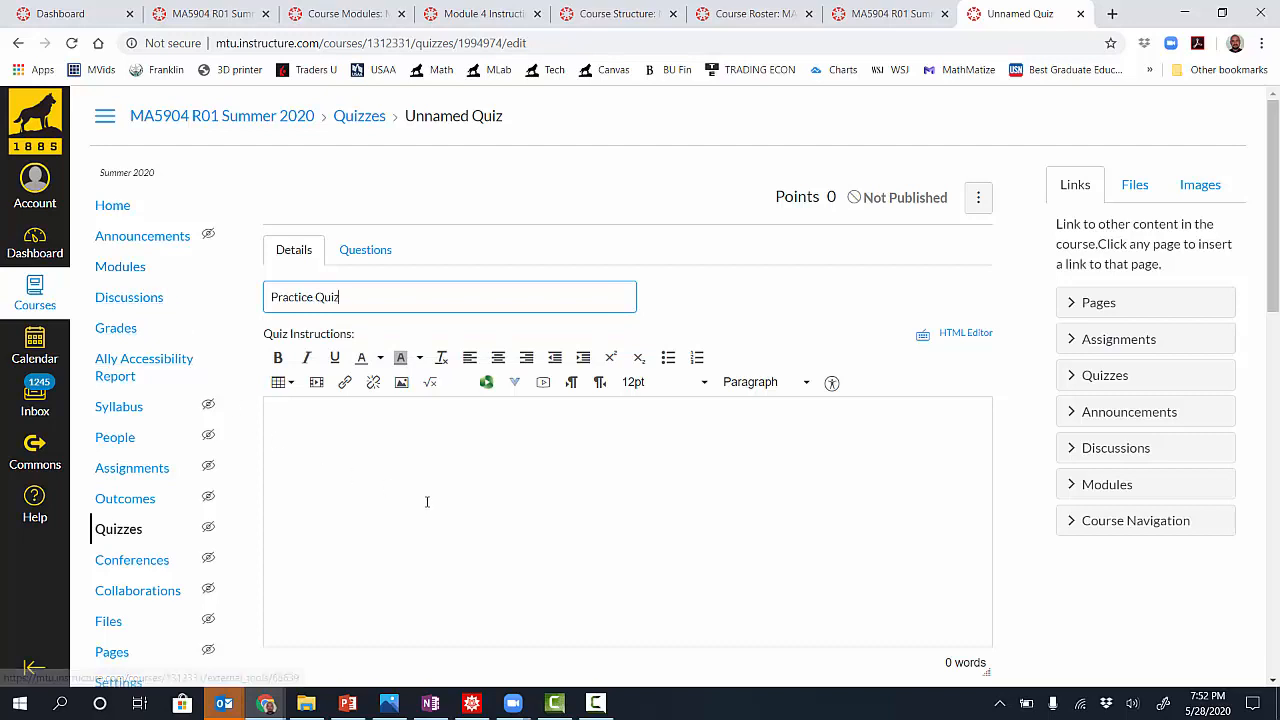
Enter "Quiz instructions" as the instructions text of the quiz
{"action": "scroll", "coordinate": [427, 502], "scroll_direction": "down", "scroll_amount": 1}
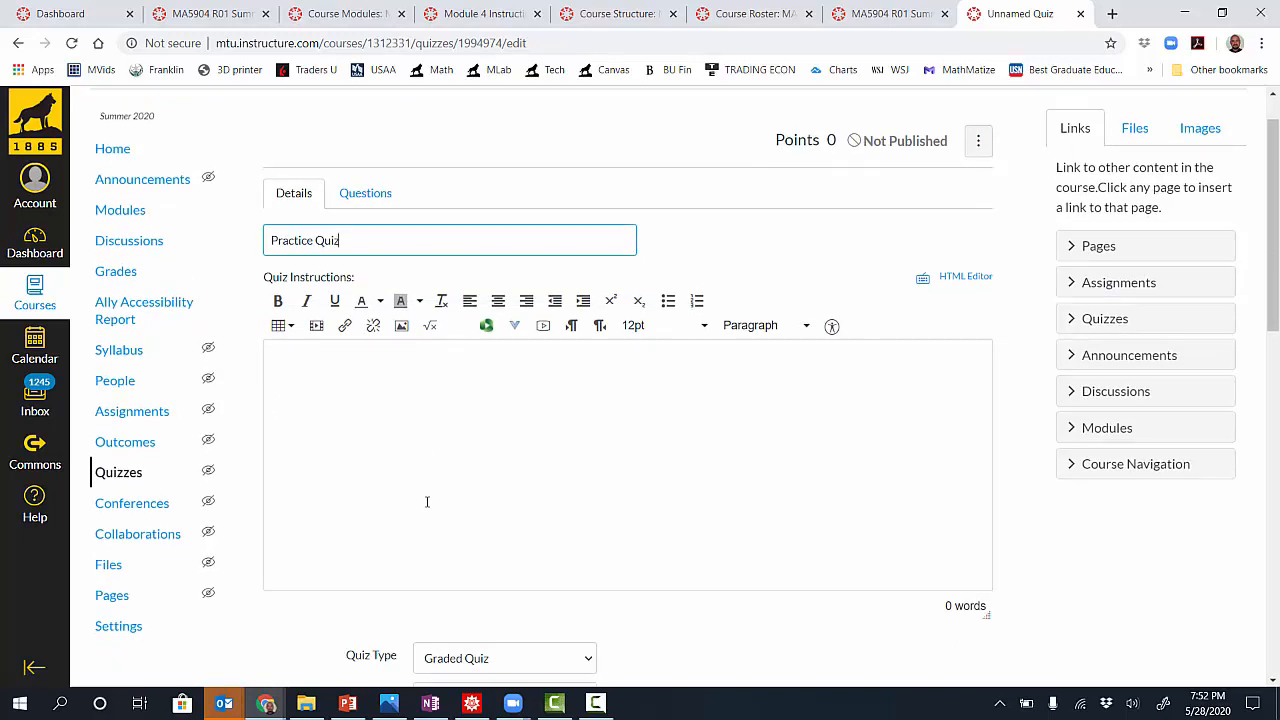
{"action": "left_click", "coordinate": [374, 433]}
{"action": "type", "text": "Quiz i"}
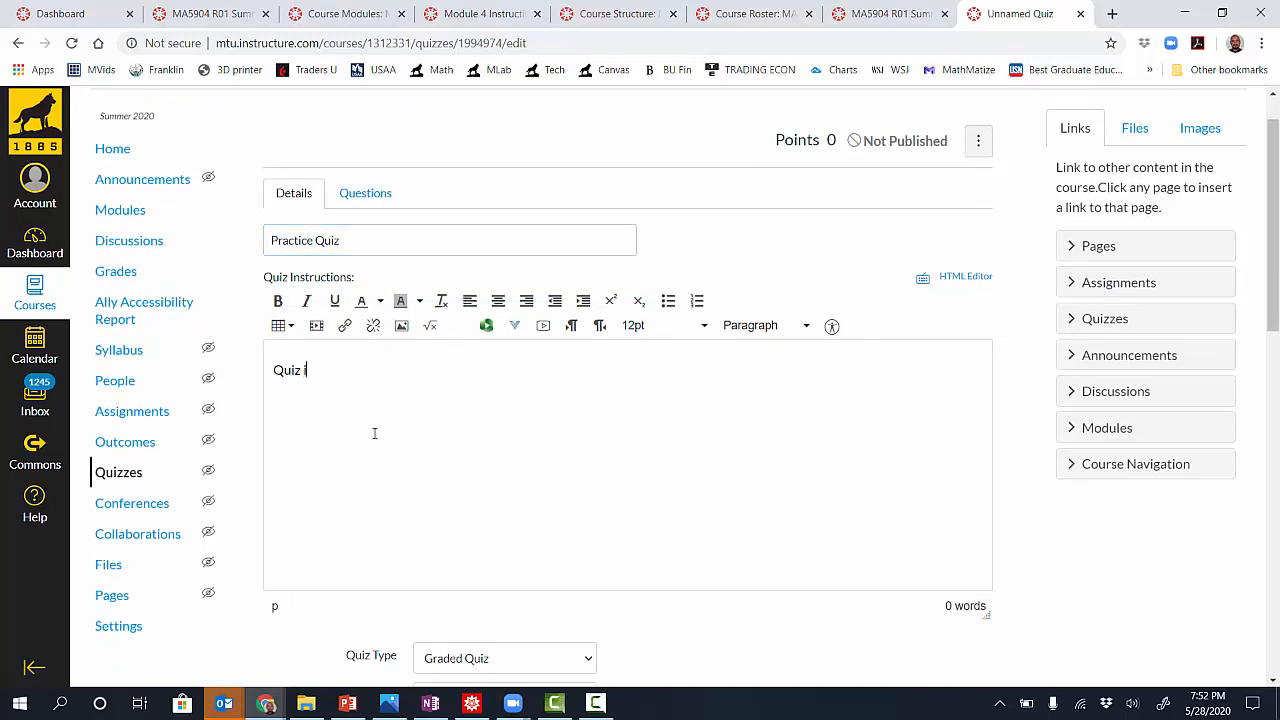
{"action": "type", "text": "nstructions"}
{"action": "left_click", "coordinate": [1074, 249]}
{"action": "left_click", "coordinate": [1074, 250]}
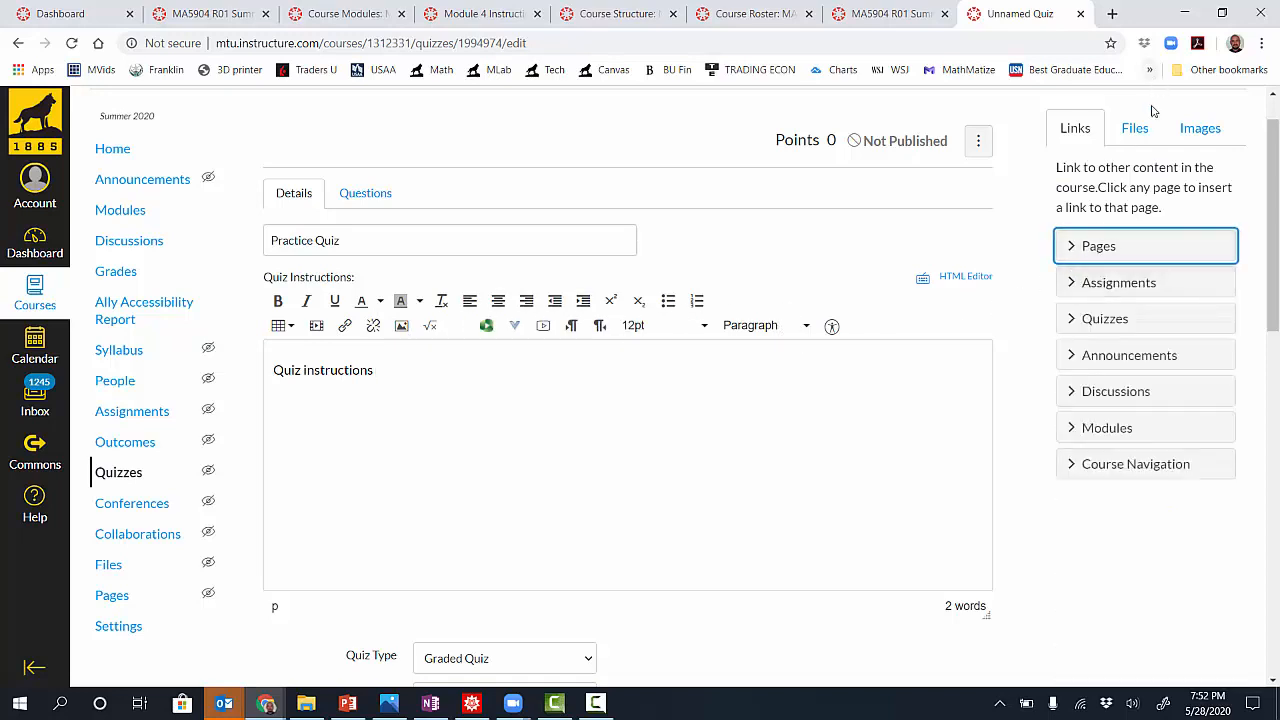
{"action": "left_click", "coordinate": [467, 441]}
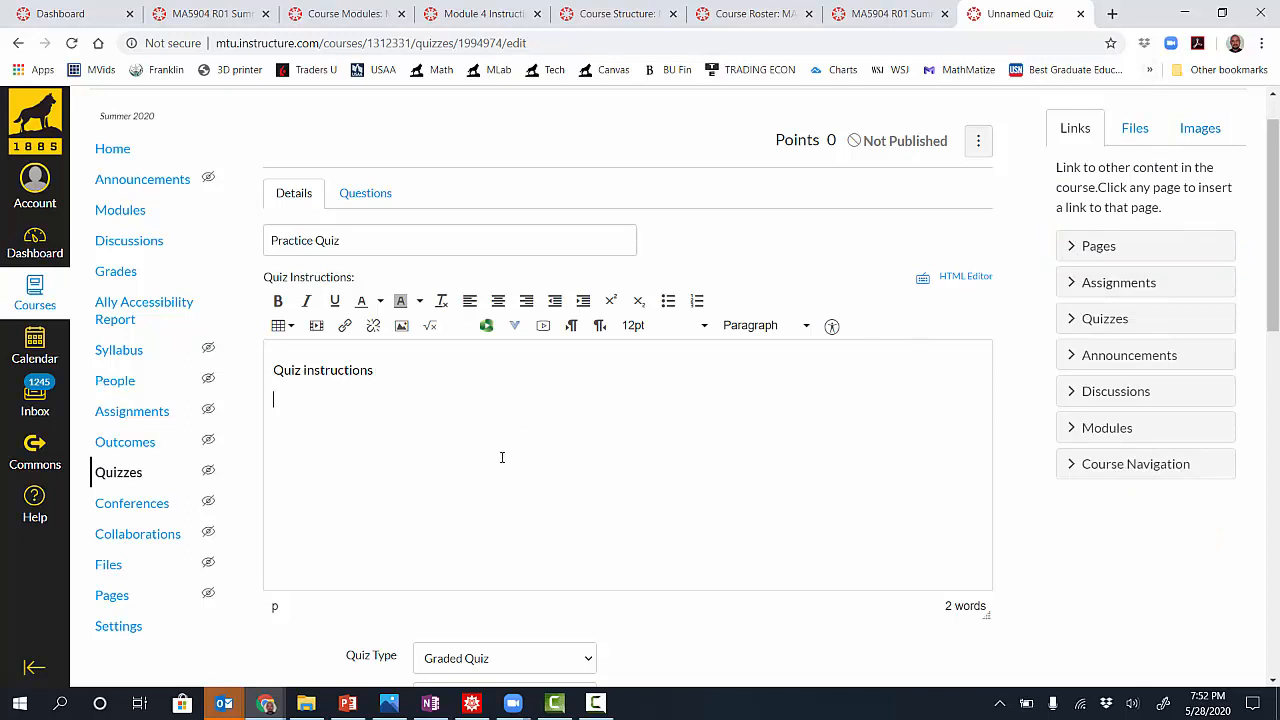
Examine the quiz type, timing, attempt, response and restriction options, along with the due and availability date fields
{"action": "scroll", "coordinate": [593, 486], "scroll_direction": "down", "scroll_amount": 5}
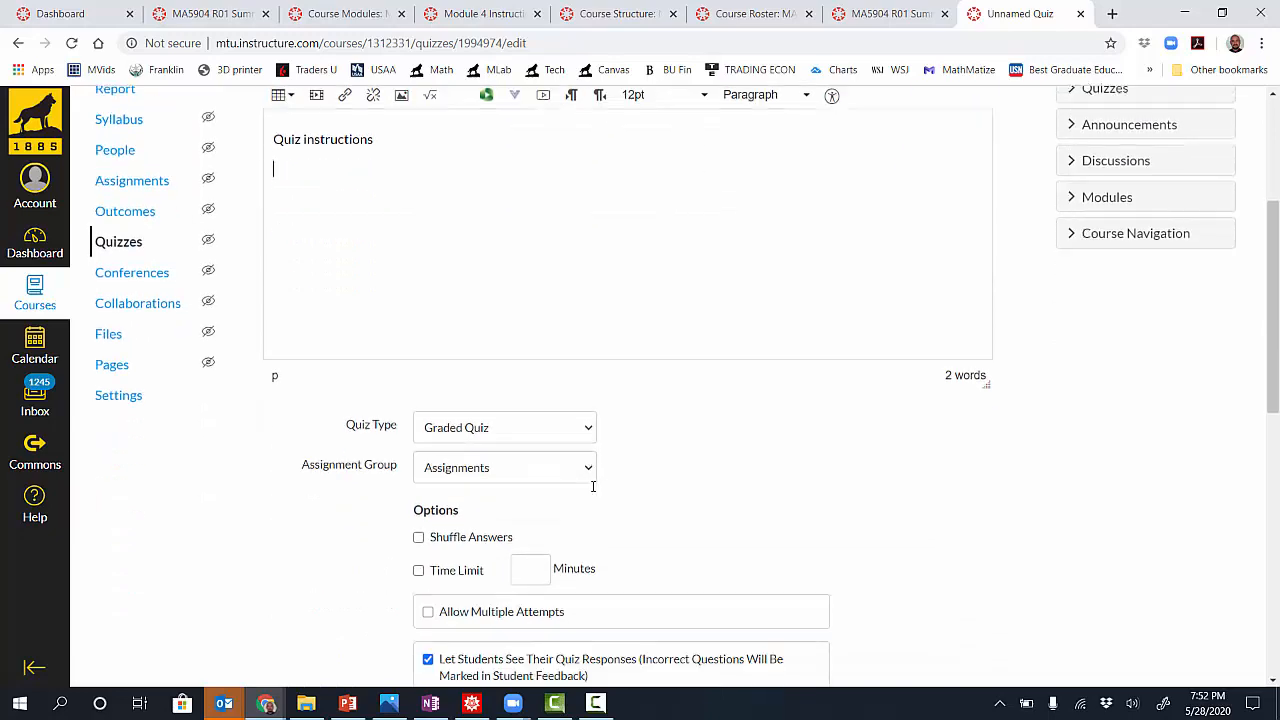
{"action": "scroll", "coordinate": [870, 501], "scroll_direction": "down", "scroll_amount": 1}
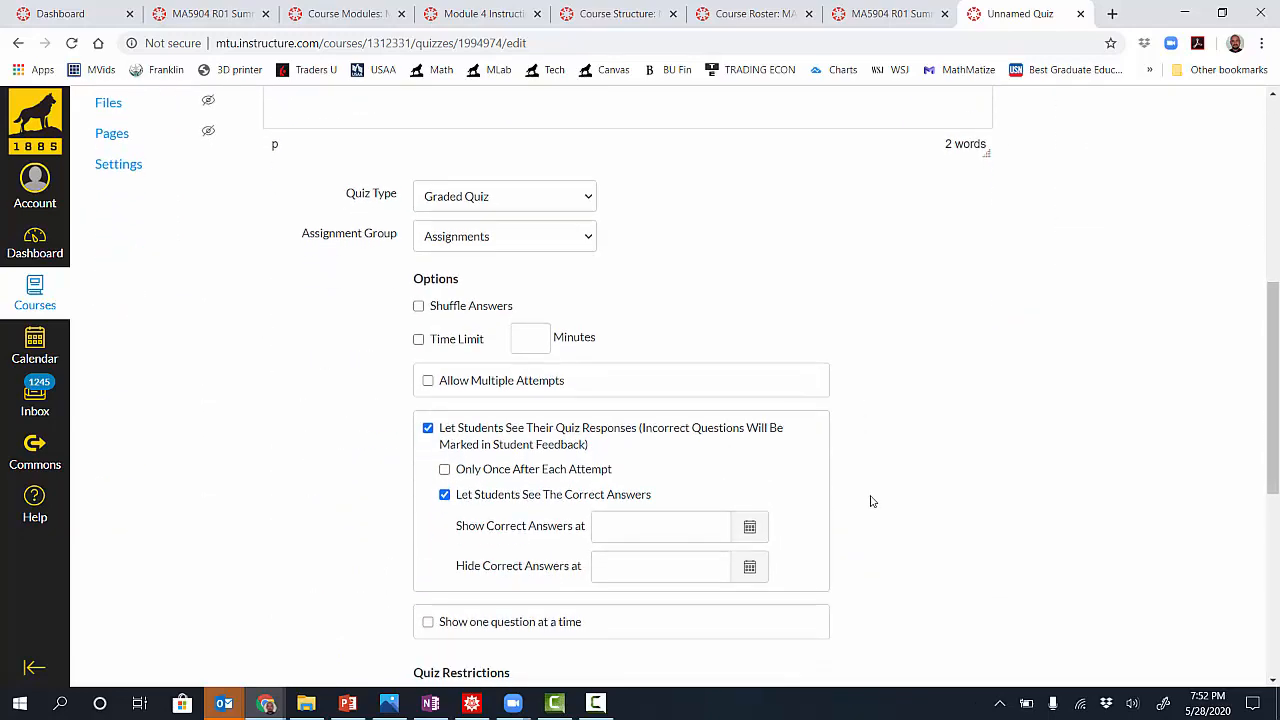
{"action": "left_click", "coordinate": [590, 197]}
{"action": "left_click", "coordinate": [665, 210]}
{"action": "scroll", "coordinate": [734, 277], "scroll_direction": "down", "scroll_amount": 2}
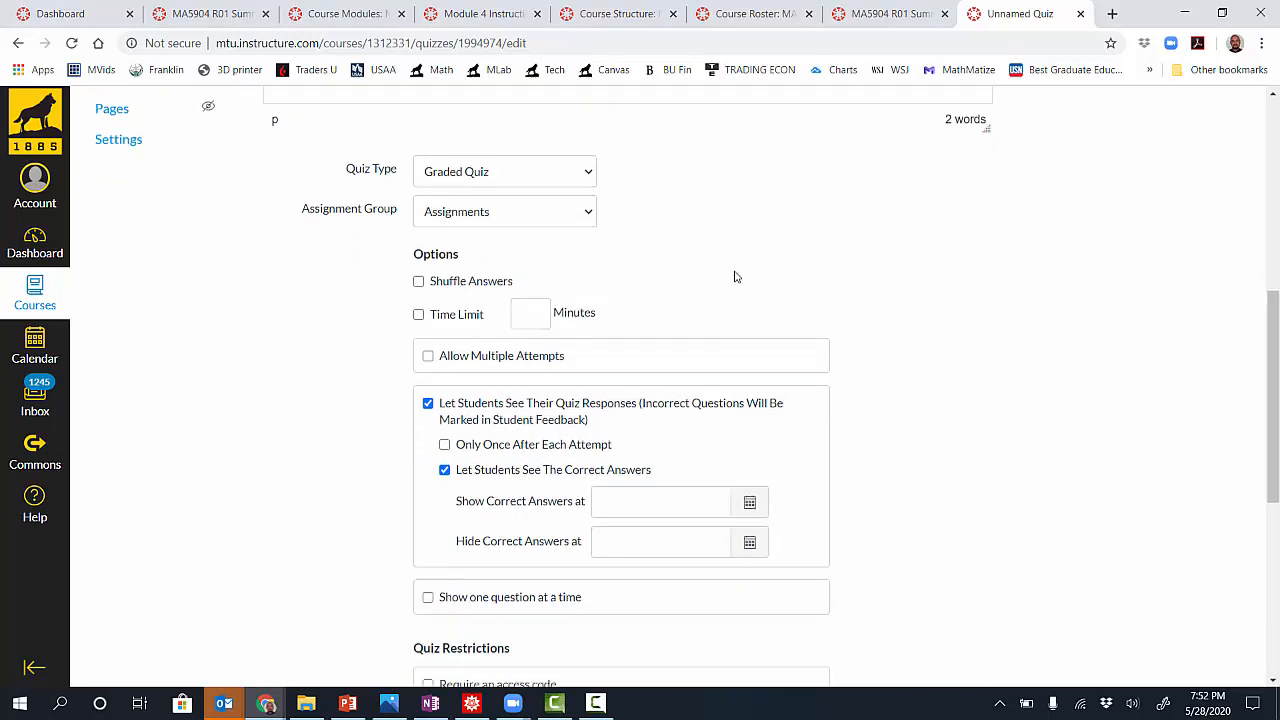
{"action": "scroll", "coordinate": [900, 407], "scroll_direction": "down", "scroll_amount": 1}
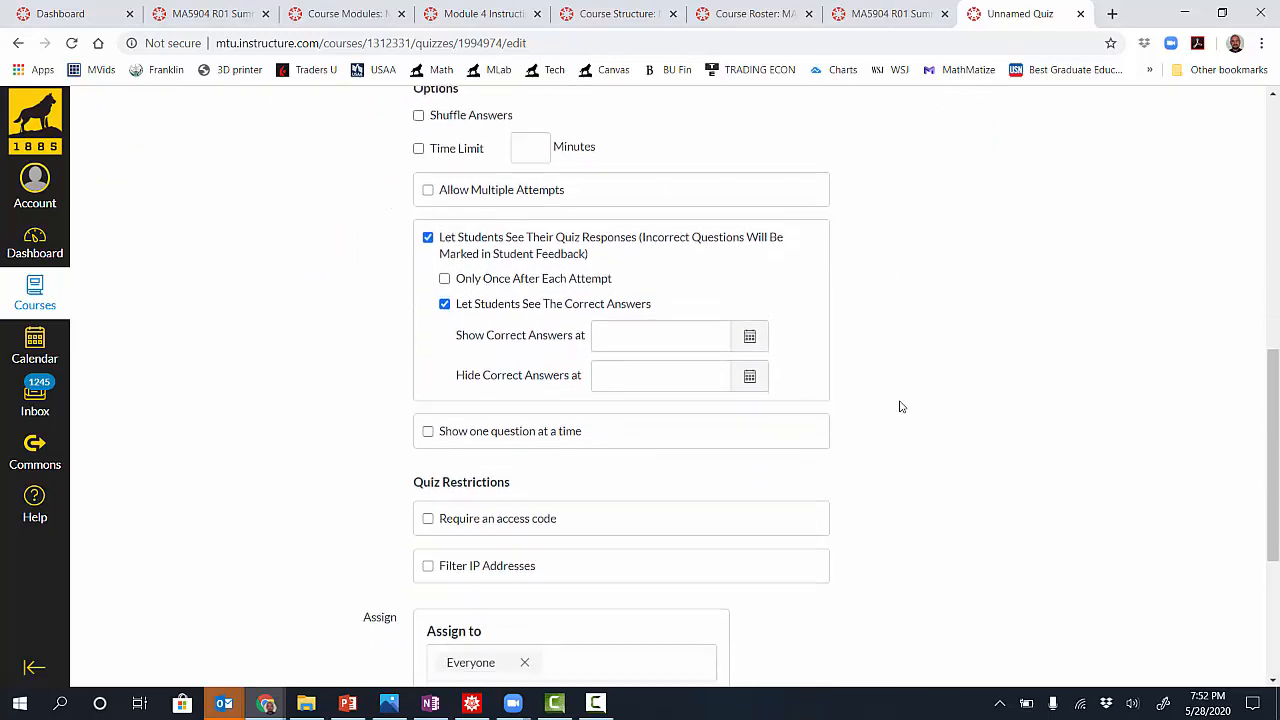
{"action": "scroll", "coordinate": [907, 500], "scroll_direction": "down", "scroll_amount": 1}
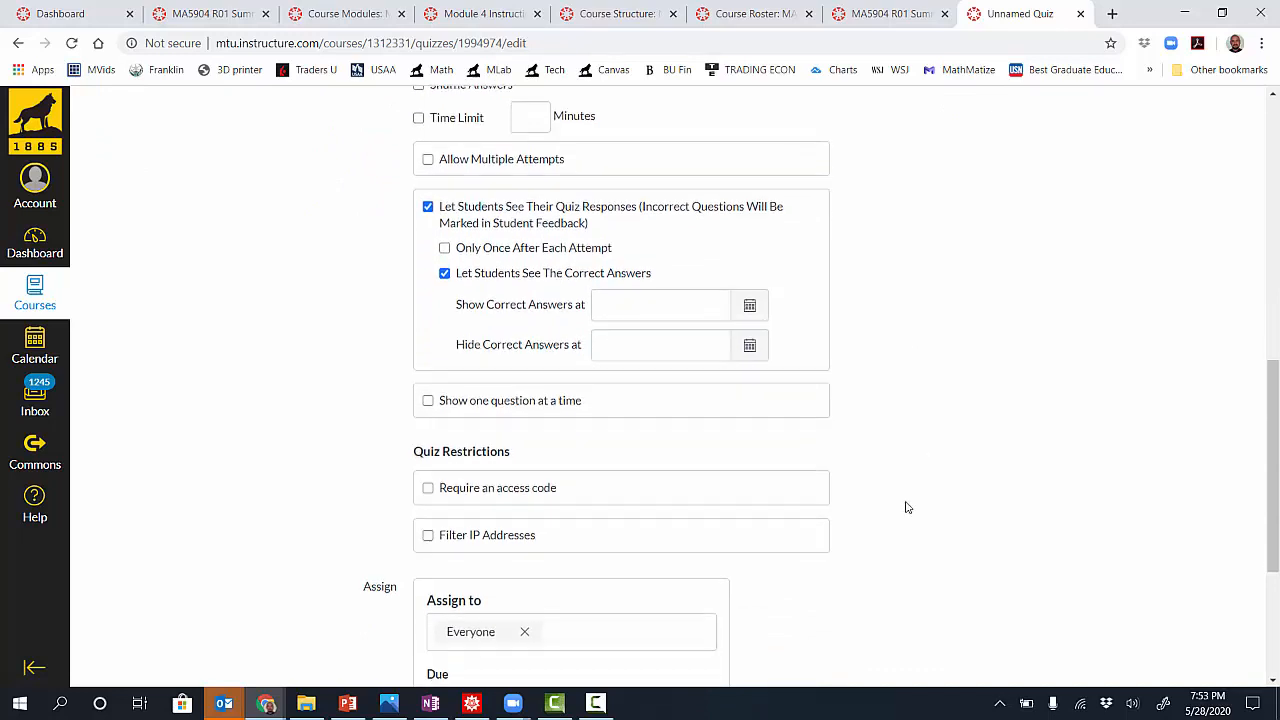
{"action": "scroll", "coordinate": [907, 508], "scroll_direction": "down", "scroll_amount": 1}
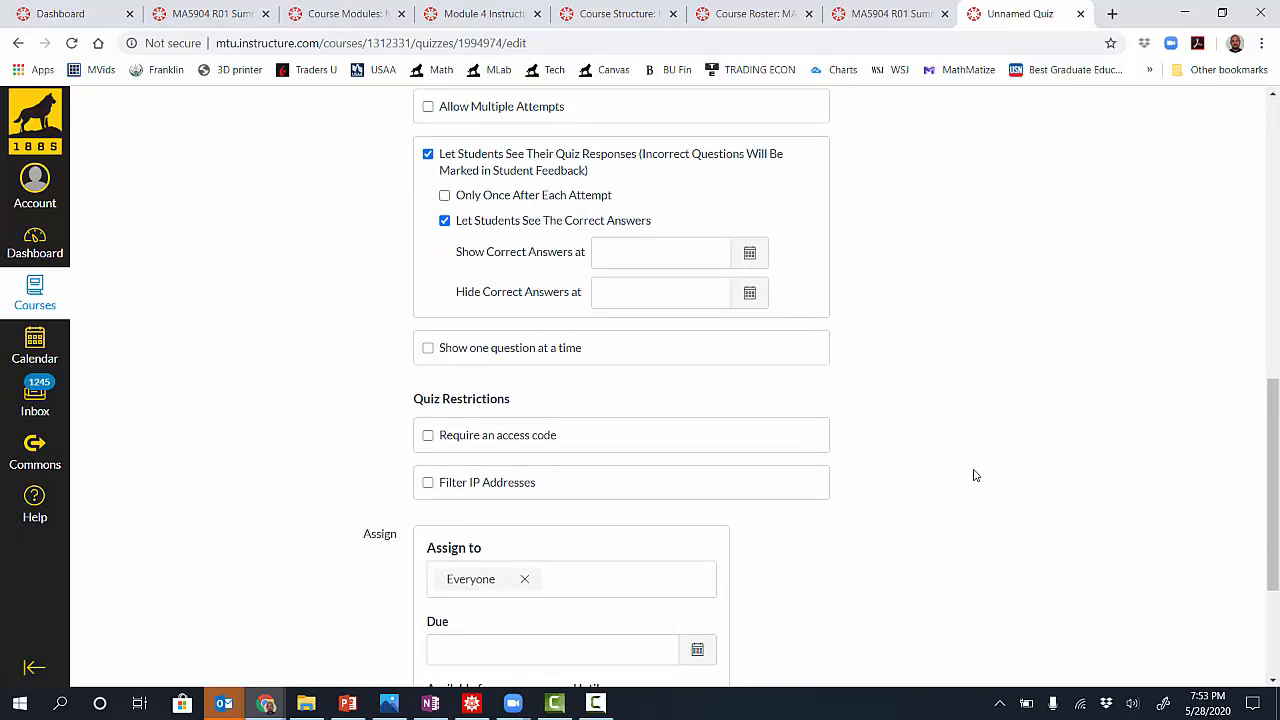
{"action": "scroll", "coordinate": [992, 491], "scroll_direction": "down", "scroll_amount": 3}
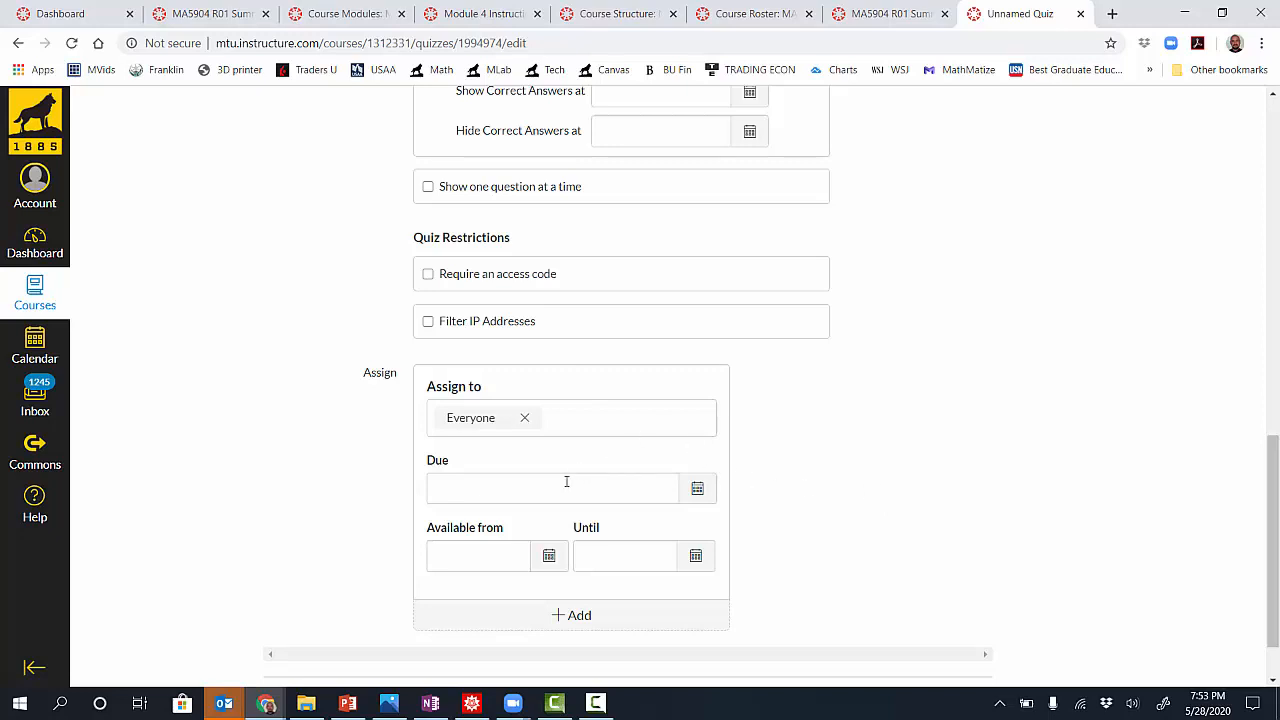
{"action": "left_click", "coordinate": [566, 482]}
{"action": "left_click", "coordinate": [500, 546]}
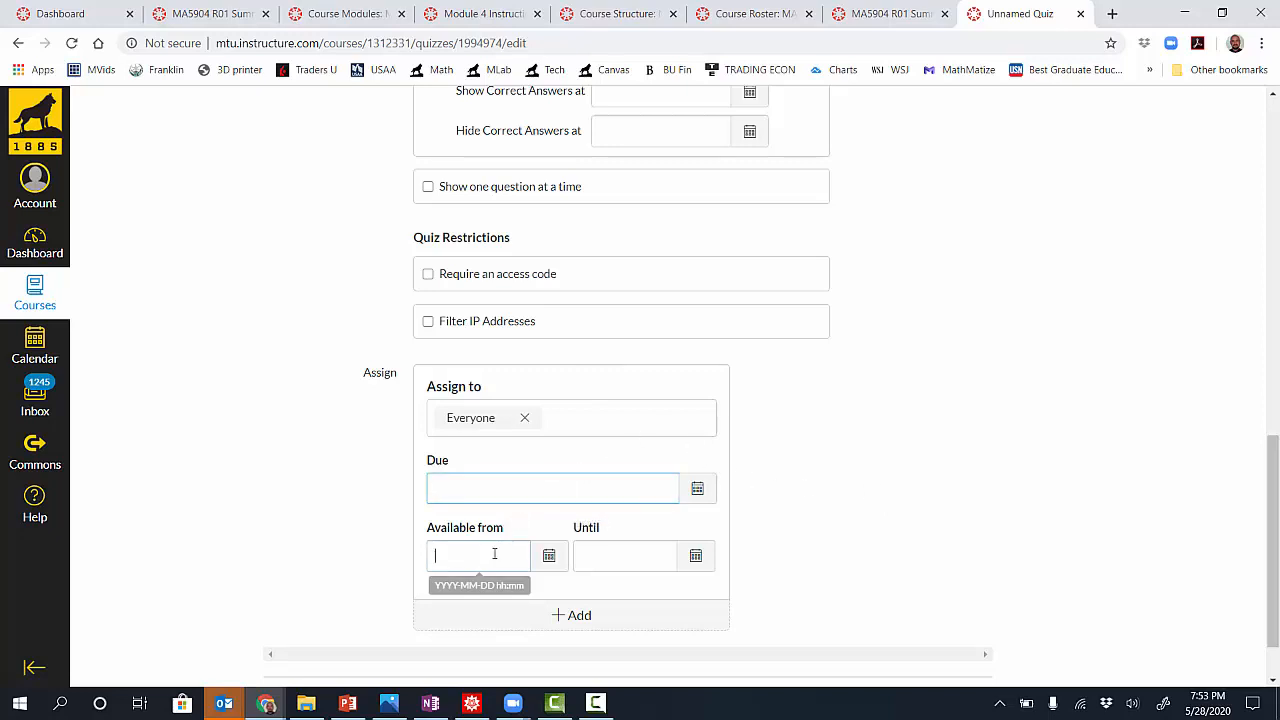
{"action": "left_click", "coordinate": [627, 547]}
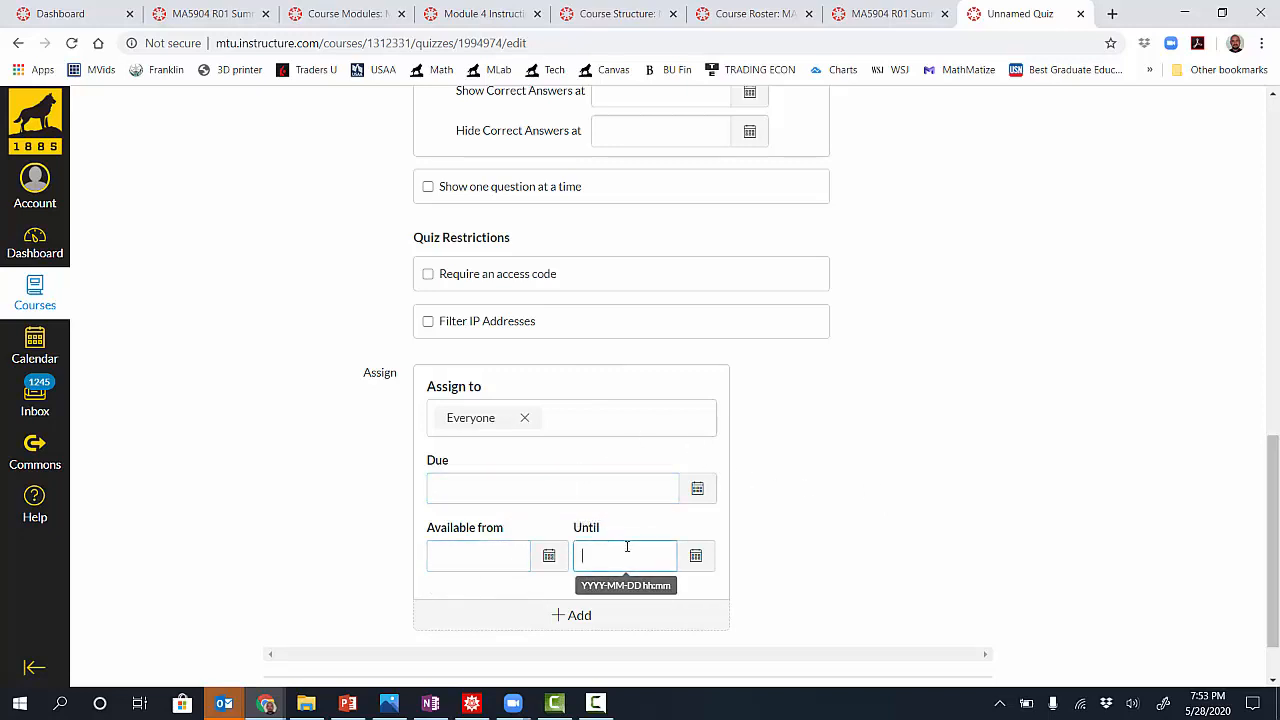
{"action": "left_click", "coordinate": [590, 490]}
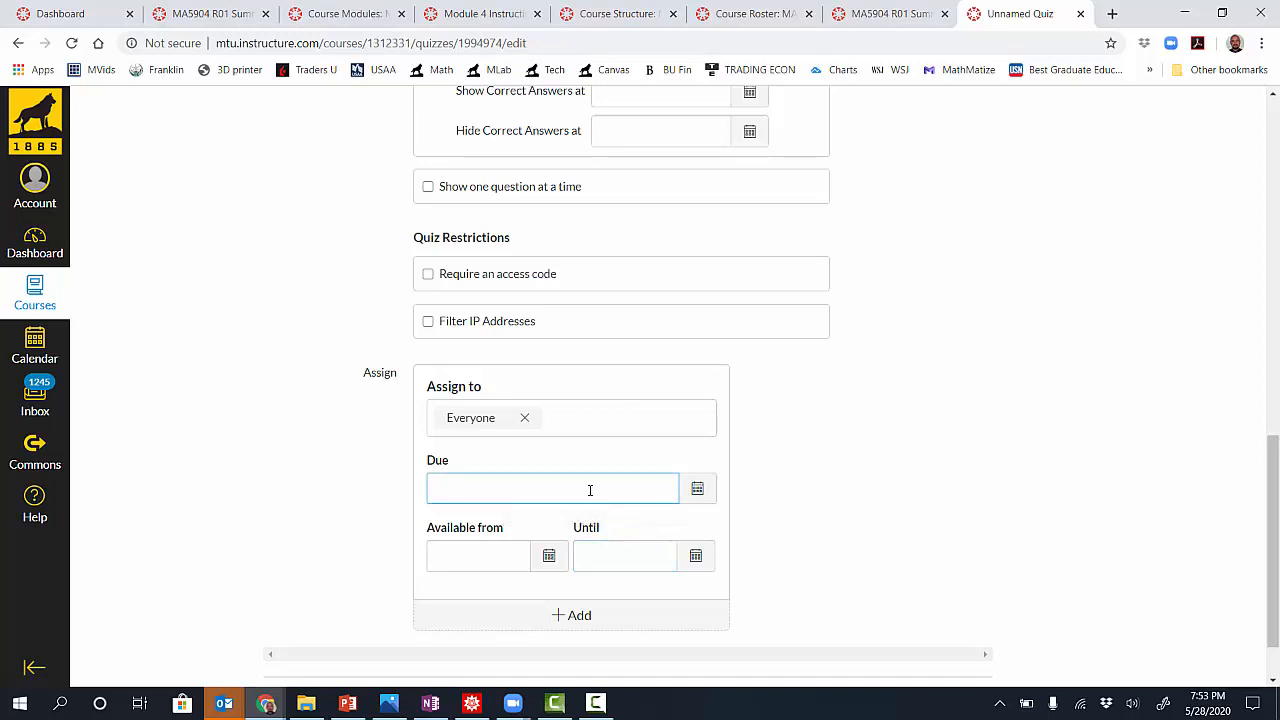
{"action": "left_click", "coordinate": [621, 546]}
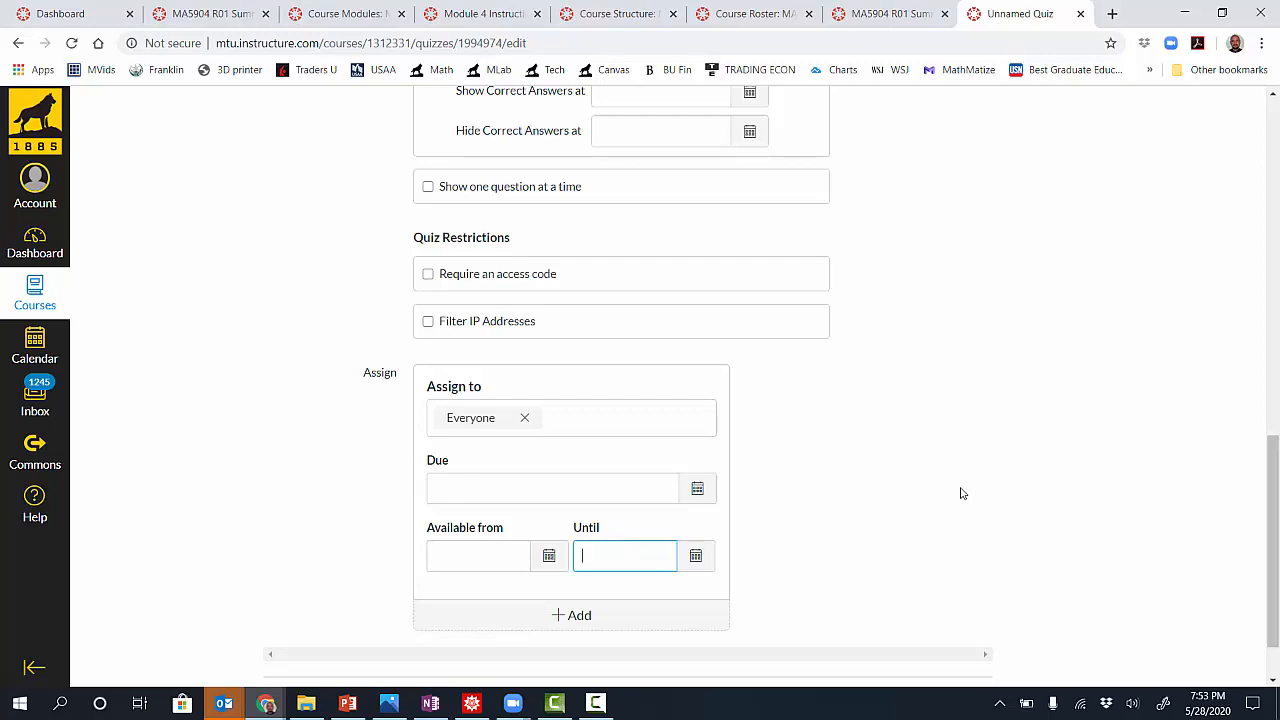
Add a Multiple Choice question to the quiz with the text "Which is the best choice"
{"action": "scroll", "coordinate": [962, 493], "scroll_direction": "up", "scroll_amount": 1}
{"action": "scroll", "coordinate": [962, 493], "scroll_direction": "up", "scroll_amount": 6}
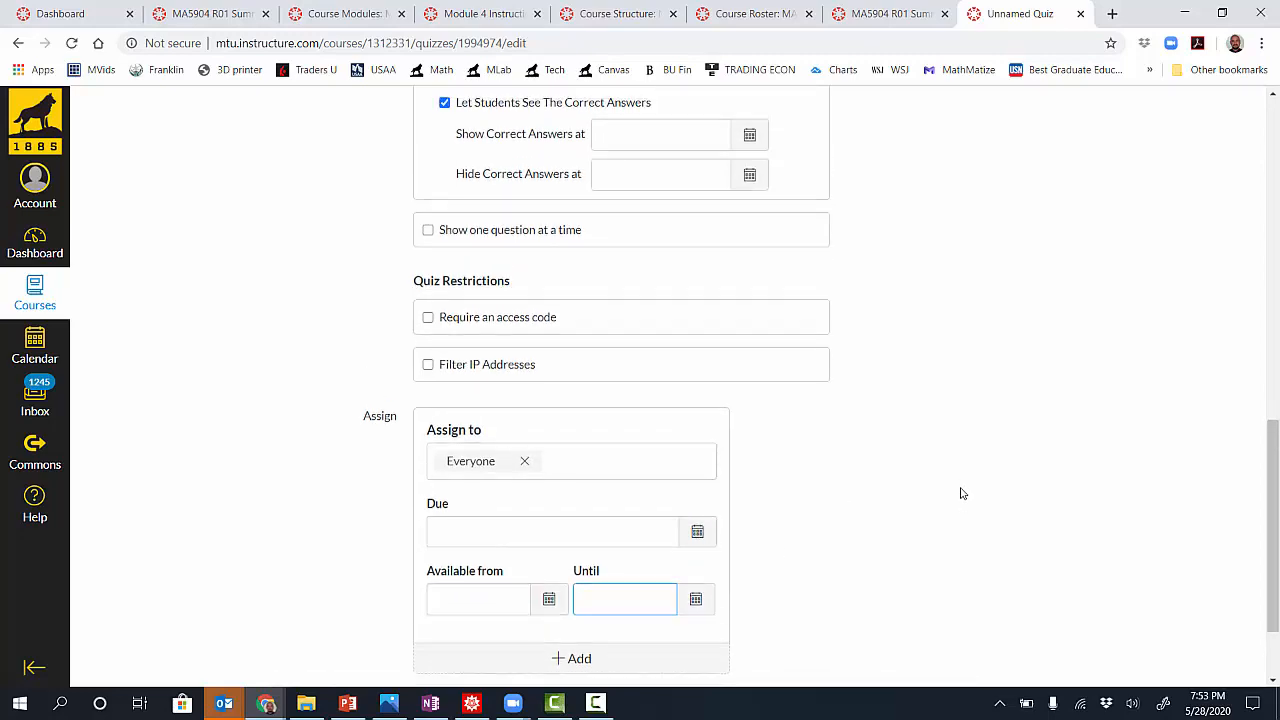
{"action": "scroll", "coordinate": [962, 493], "scroll_direction": "up", "scroll_amount": 3}
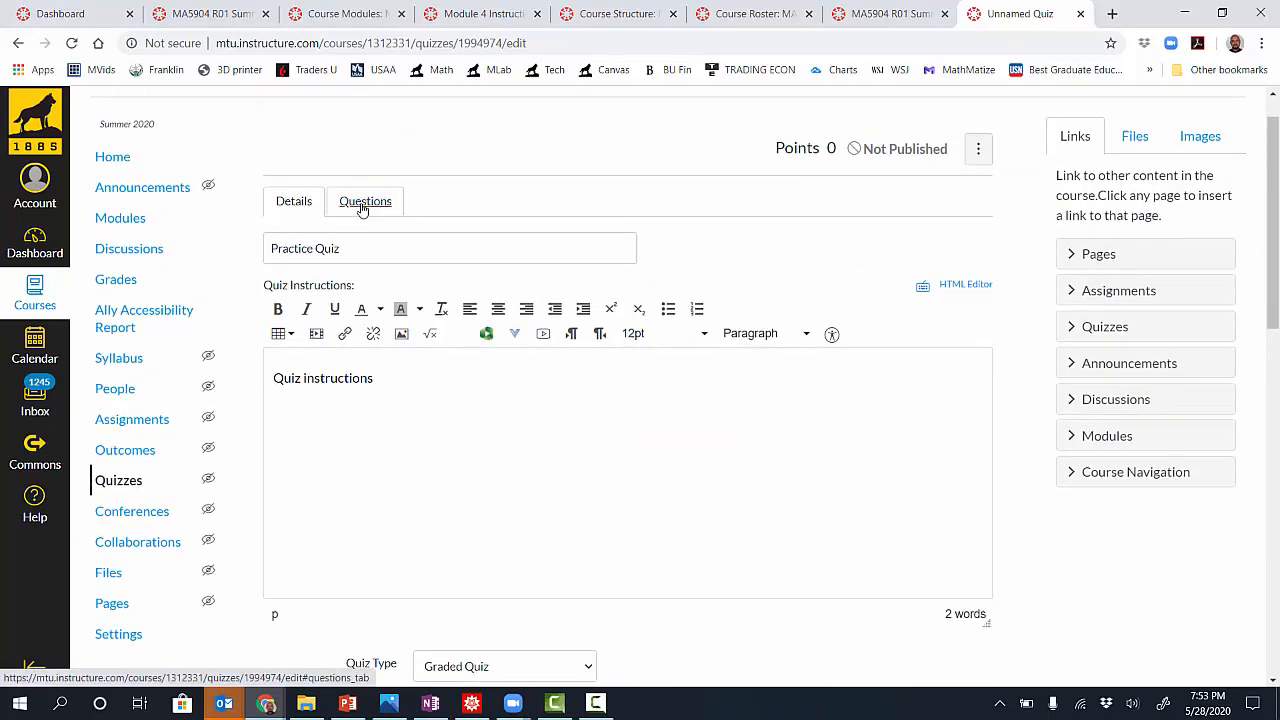
{"action": "left_click", "coordinate": [362, 204]}
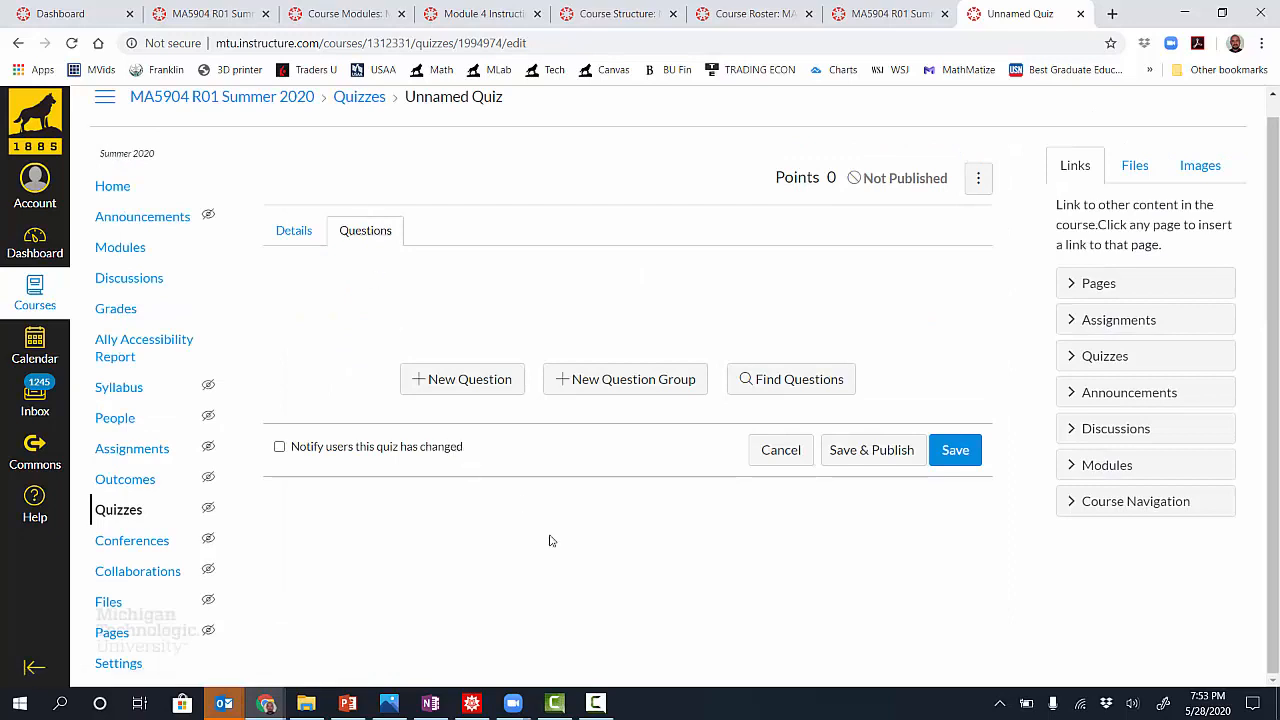
{"action": "left_click", "coordinate": [451, 388]}
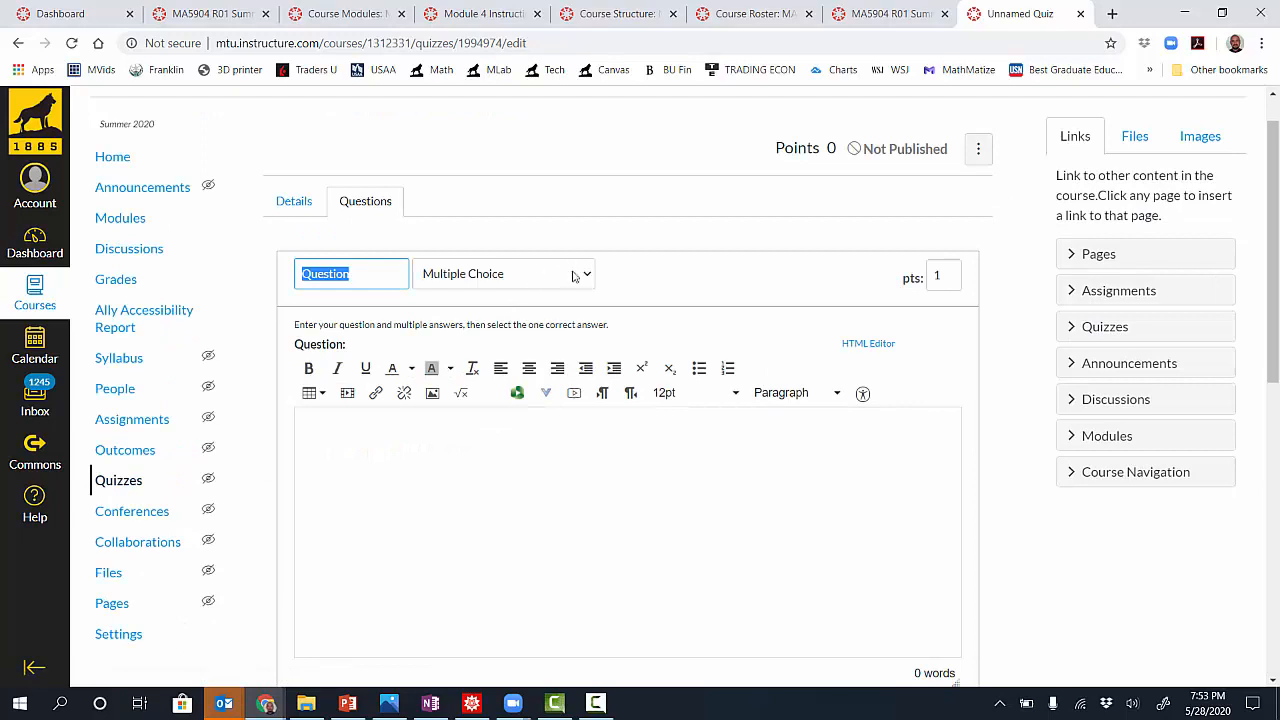
{"action": "left_click", "coordinate": [588, 279]}
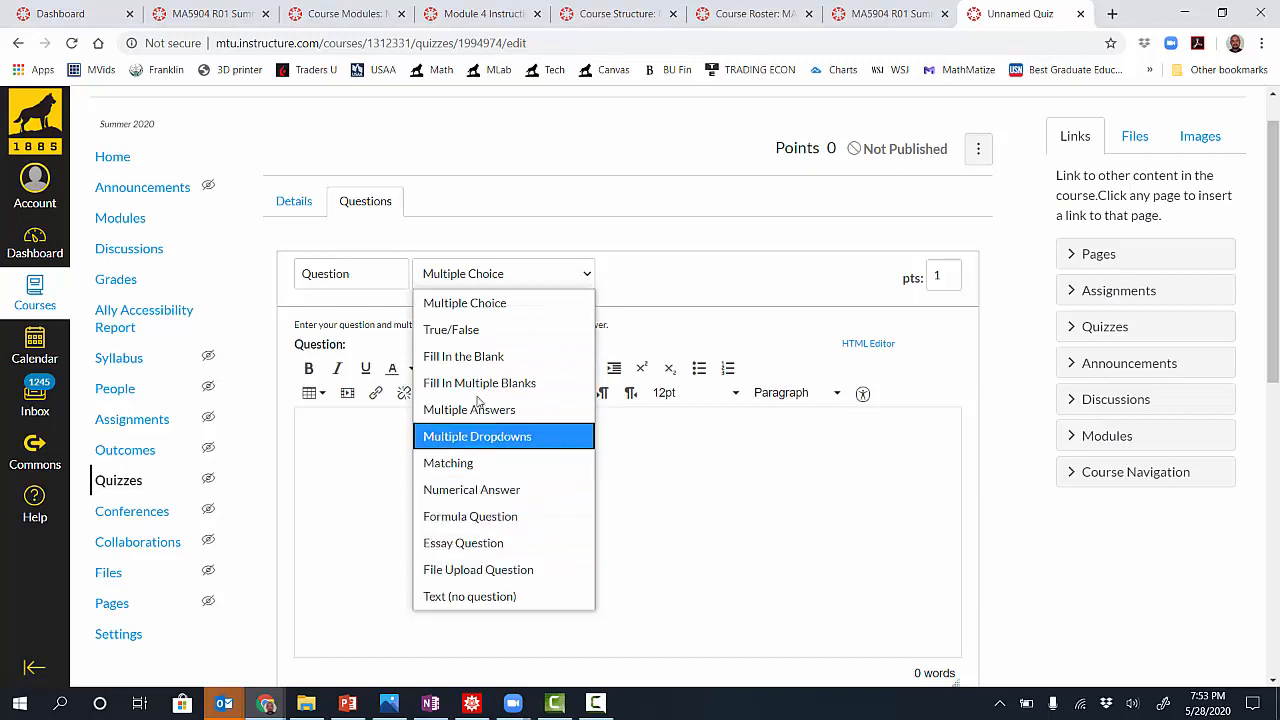
{"action": "left_click", "coordinate": [709, 504]}
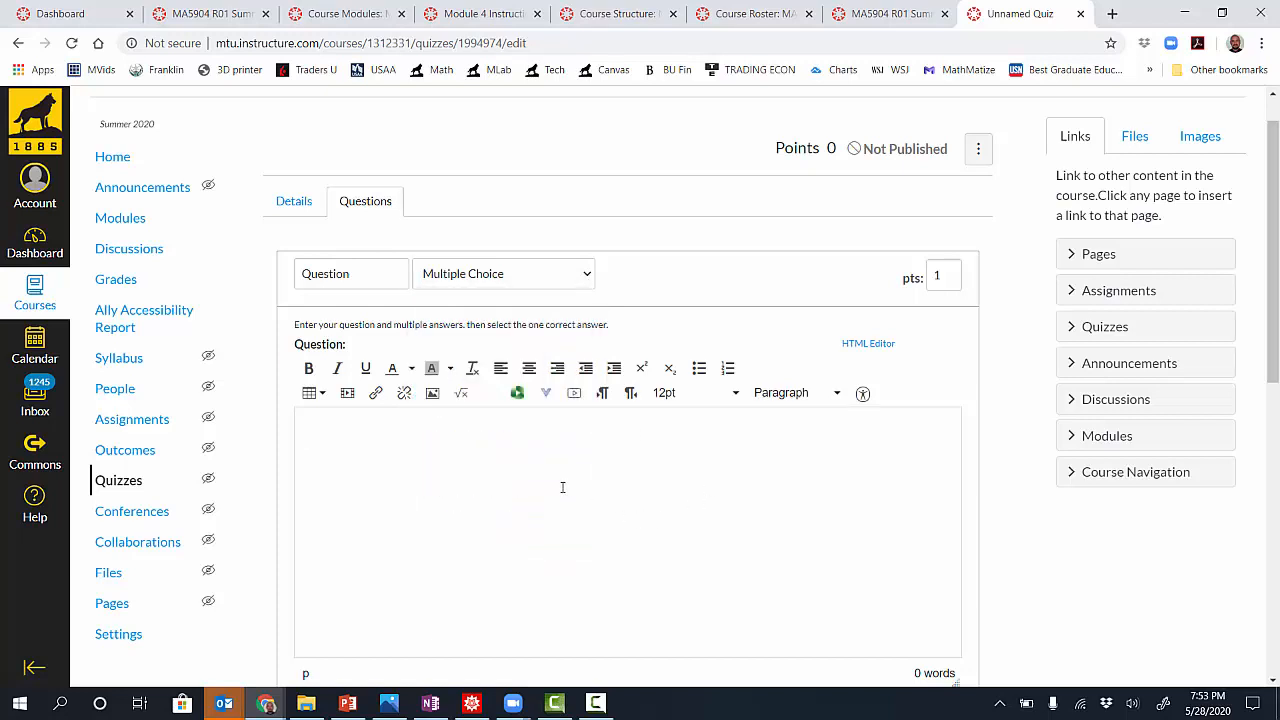
{"action": "type", "text": "Which is the"}
{"action": "key", "text": "BackSpace"}
{"action": "type", "text": "he best choice"}
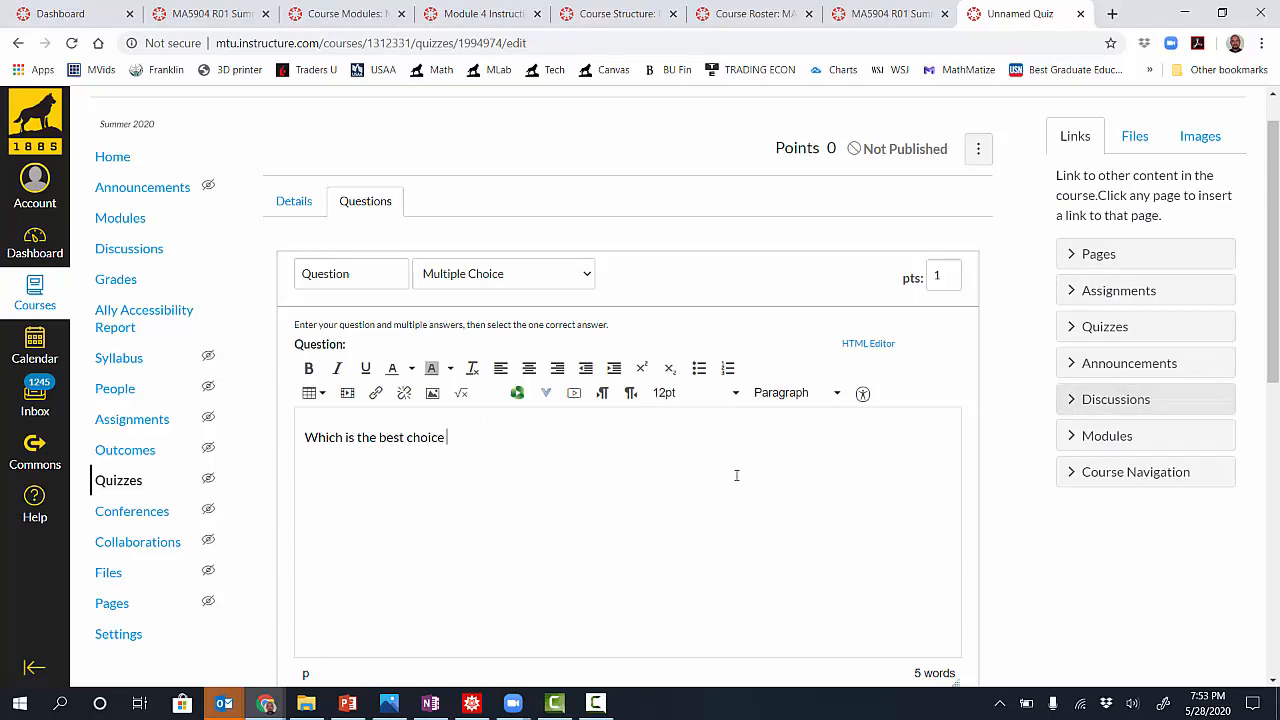
Enter "option 1" as the correct answer and "option 2" as the first possible answer
{"action": "scroll", "coordinate": [690, 480], "scroll_direction": "down", "scroll_amount": 3}
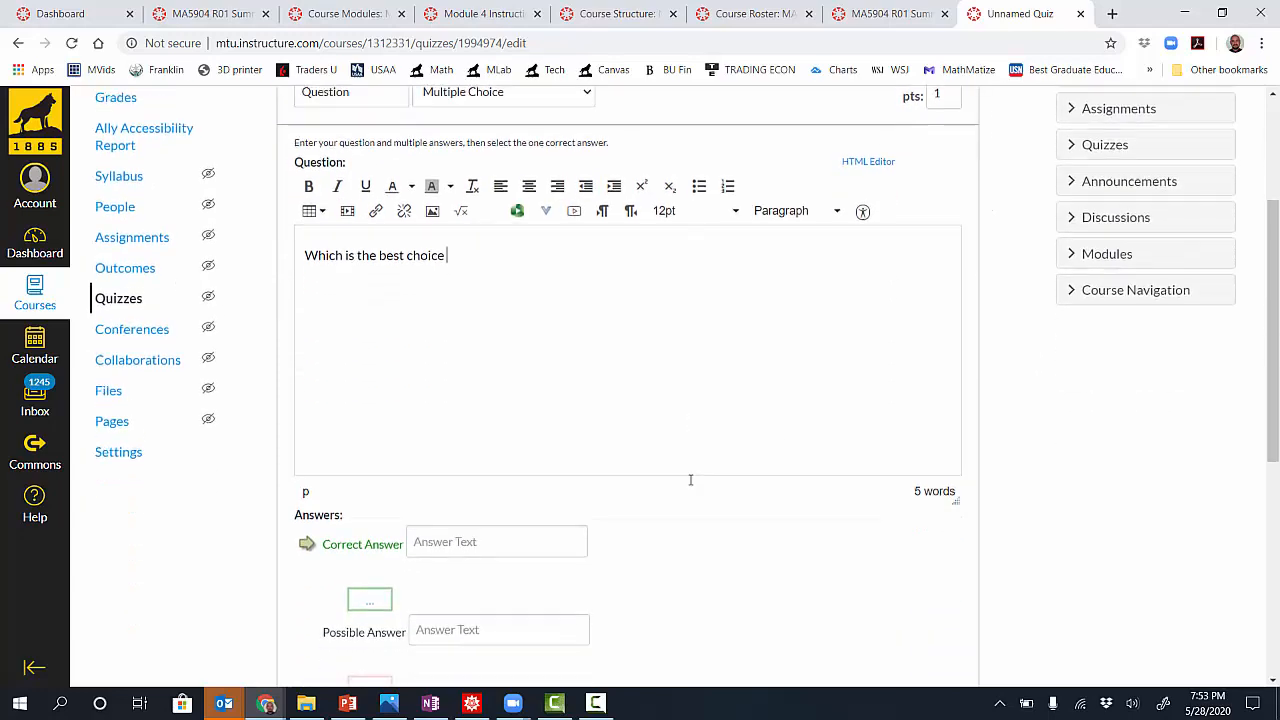
{"action": "left_click", "coordinate": [524, 424]}
{"action": "type", "text": "options"}
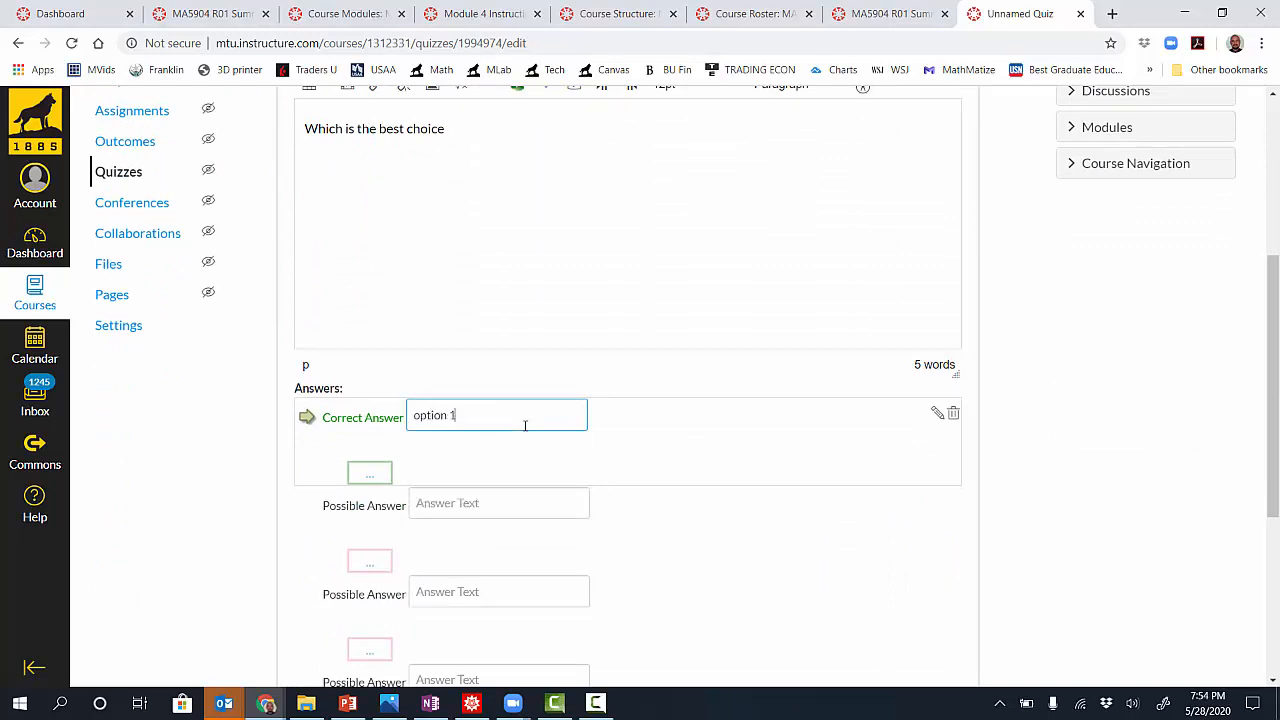
{"action": "key", "text": "Tab"}
{"action": "key", "text": "Tab"}
{"action": "key", "text": "Tab"}
{"action": "key", "text": "Tab"}
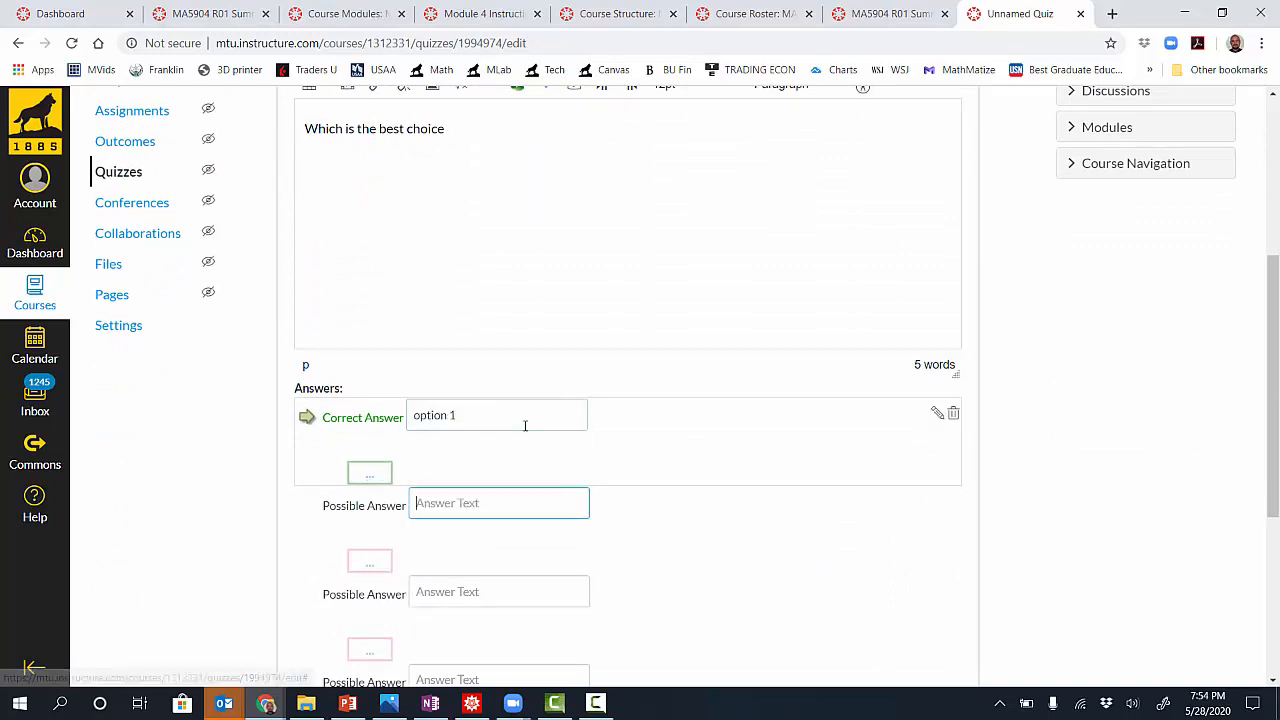
{"action": "type", "text": "option 2"}
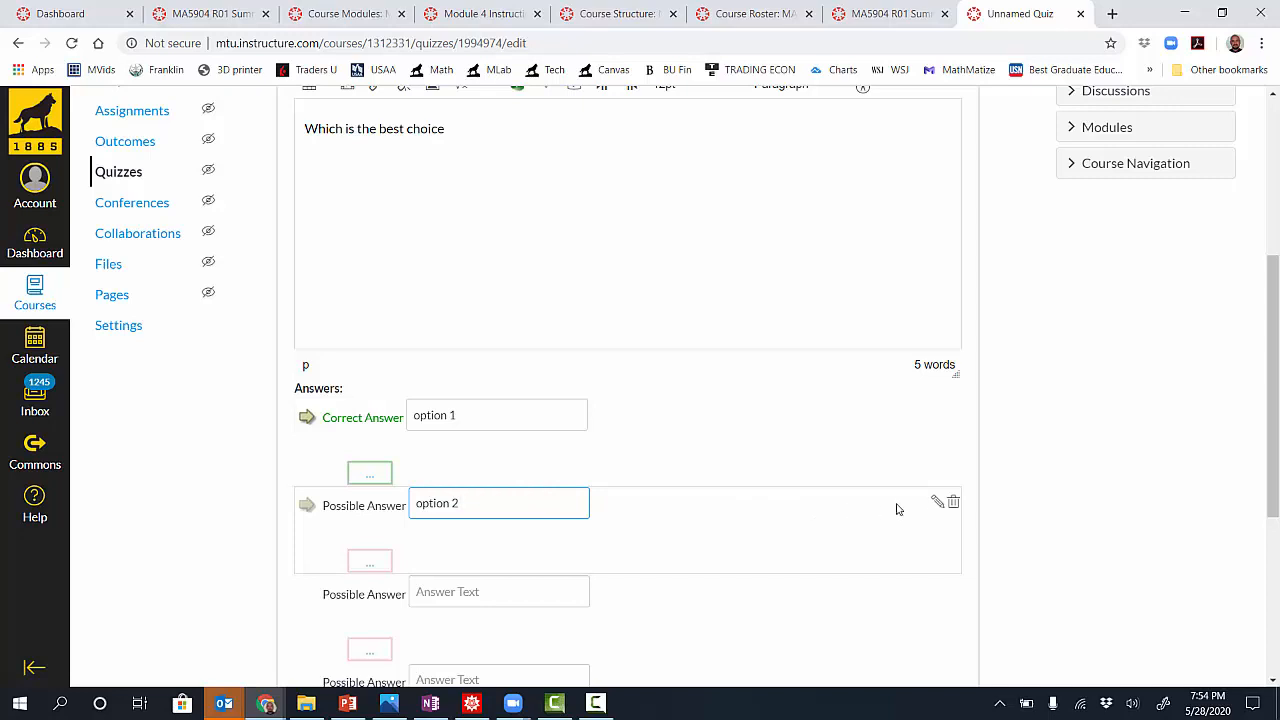
Open the "option 2" answer in its rich text editor and close the editor again
{"action": "left_click", "coordinate": [940, 507]}
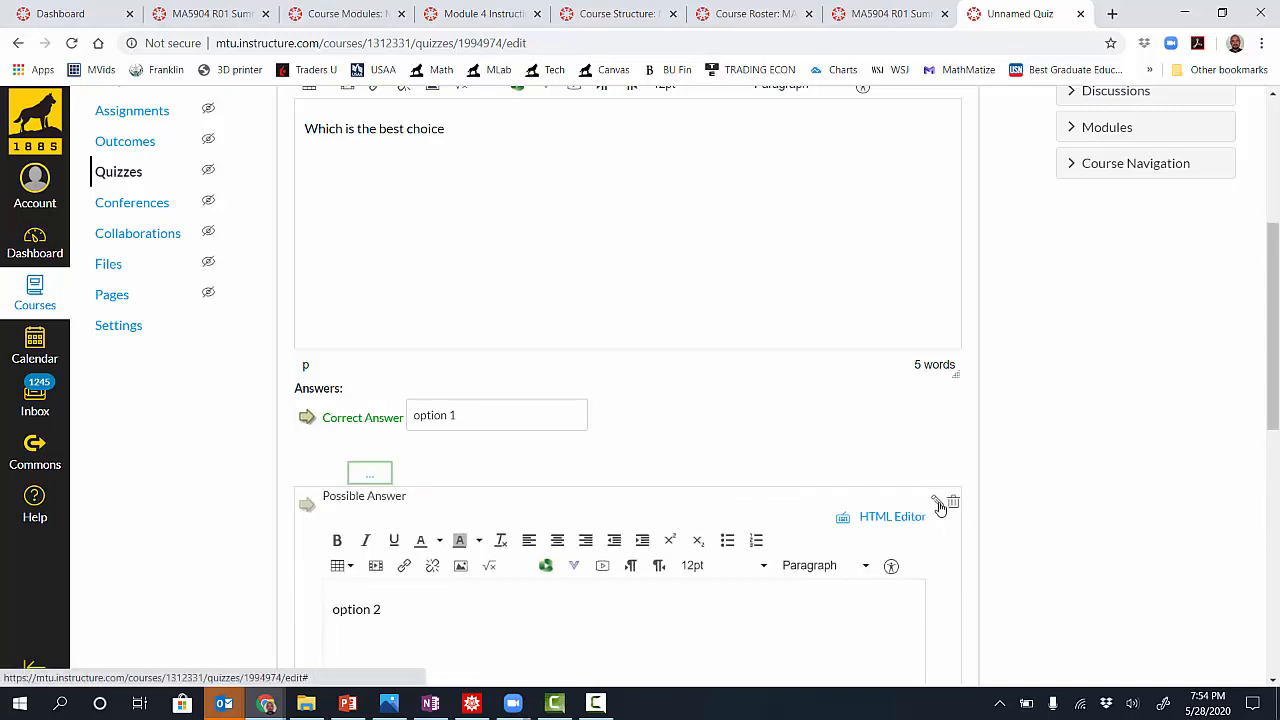
{"action": "scroll", "coordinate": [1049, 586], "scroll_direction": "down", "scroll_amount": 2}
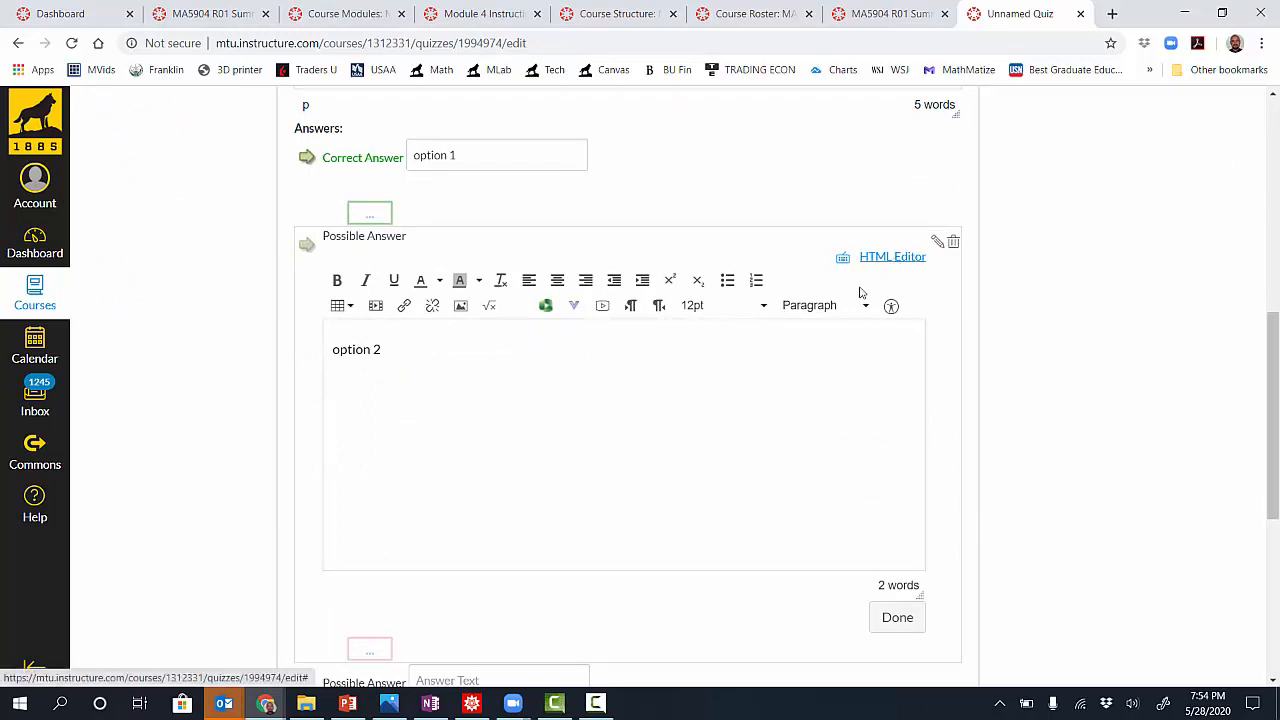
{"action": "left_click", "coordinate": [938, 247]}
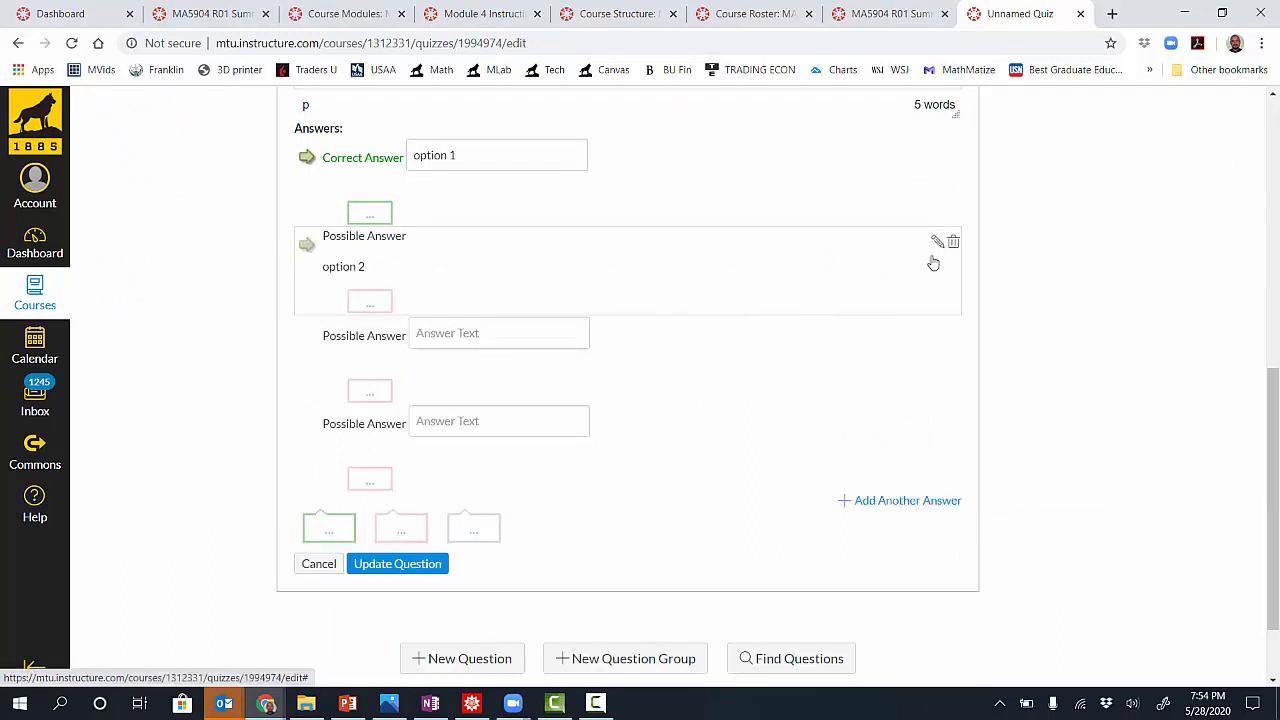
Mark "option 2" as the correct answer and update the multiple choice question
{"action": "scroll", "coordinate": [763, 403], "scroll_direction": "up", "scroll_amount": 2}
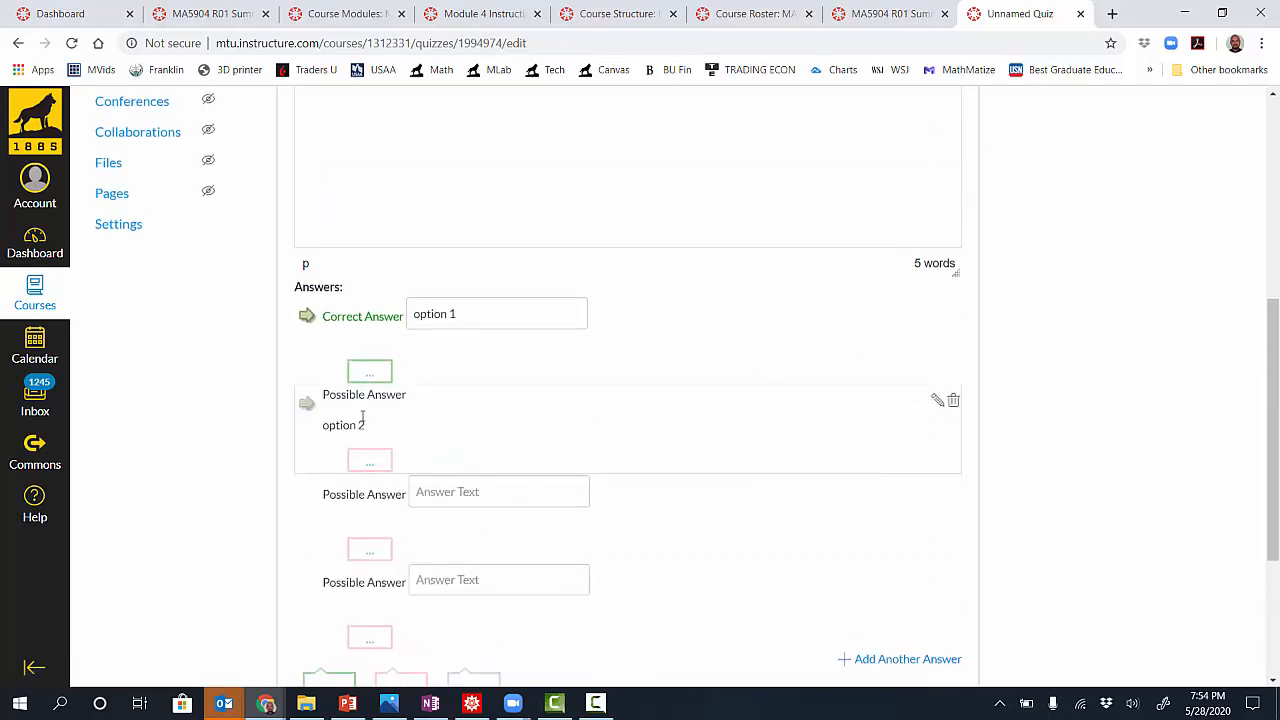
{"action": "left_click", "coordinate": [306, 408]}
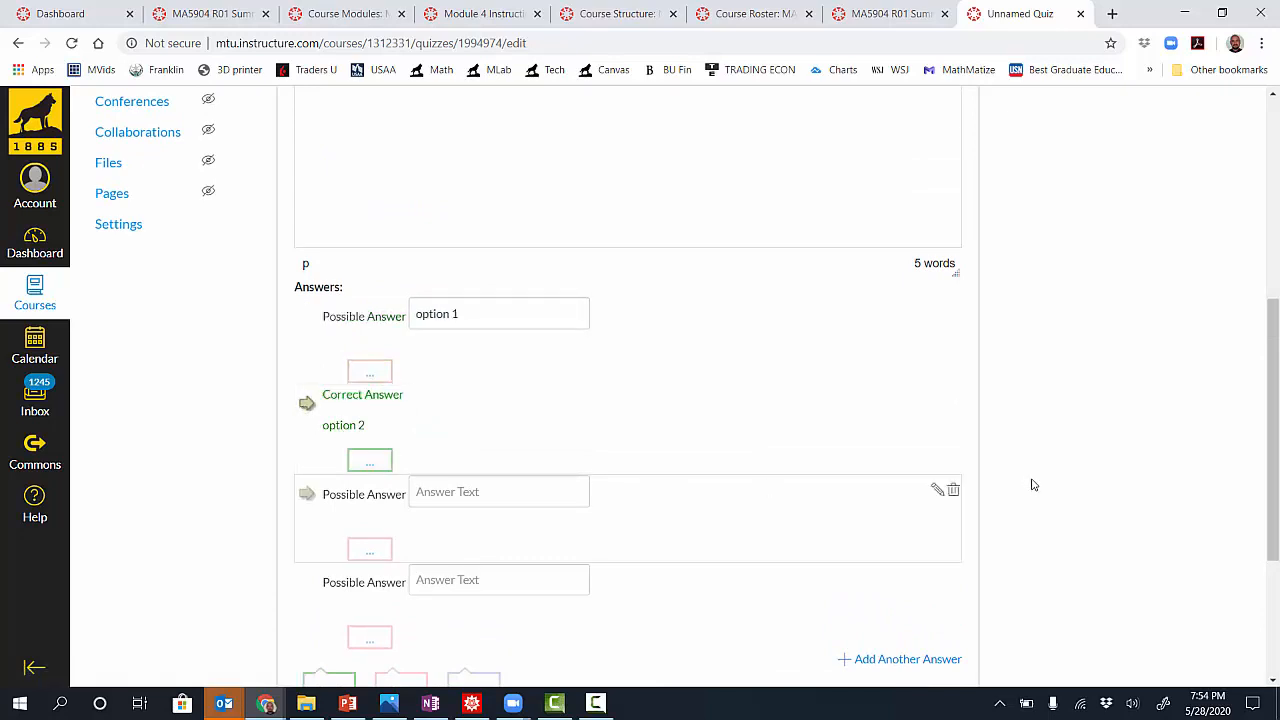
{"action": "scroll", "coordinate": [1034, 486], "scroll_direction": "down", "scroll_amount": 1}
{"action": "scroll", "coordinate": [1031, 486], "scroll_direction": "down", "scroll_amount": 1}
{"action": "scroll", "coordinate": [1031, 486], "scroll_direction": "down", "scroll_amount": 1}
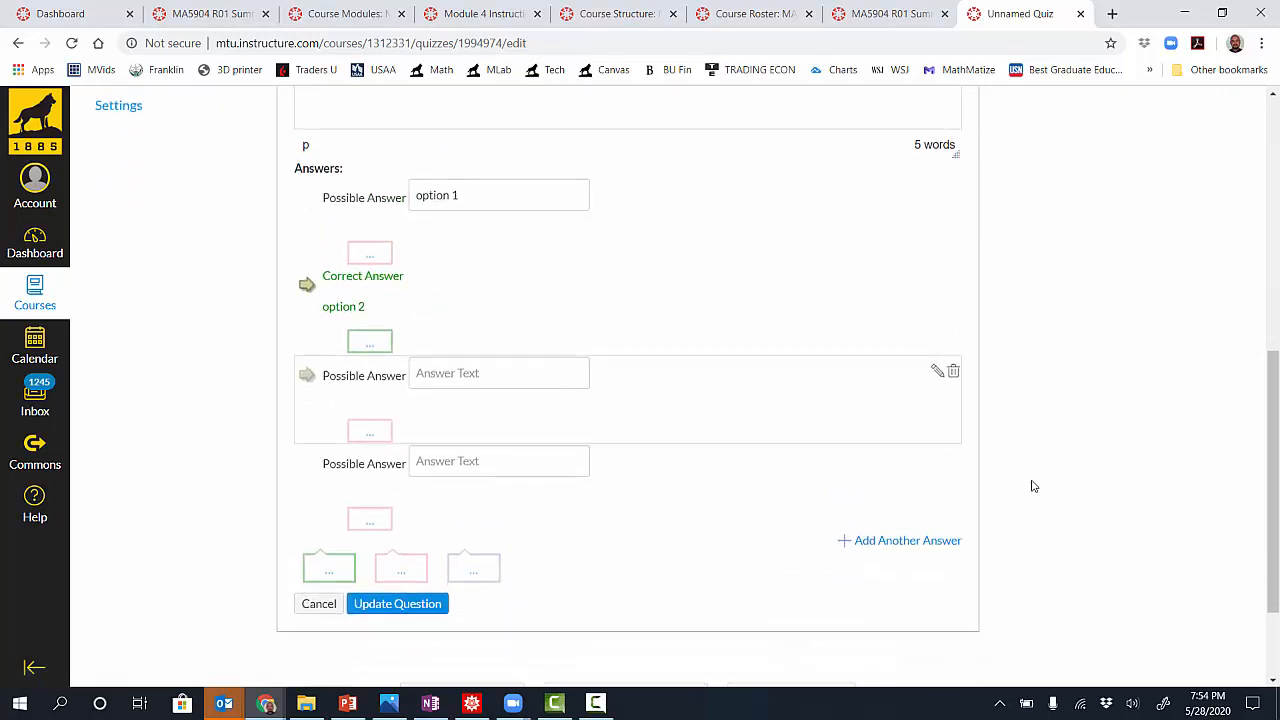
{"action": "left_click", "coordinate": [426, 601]}
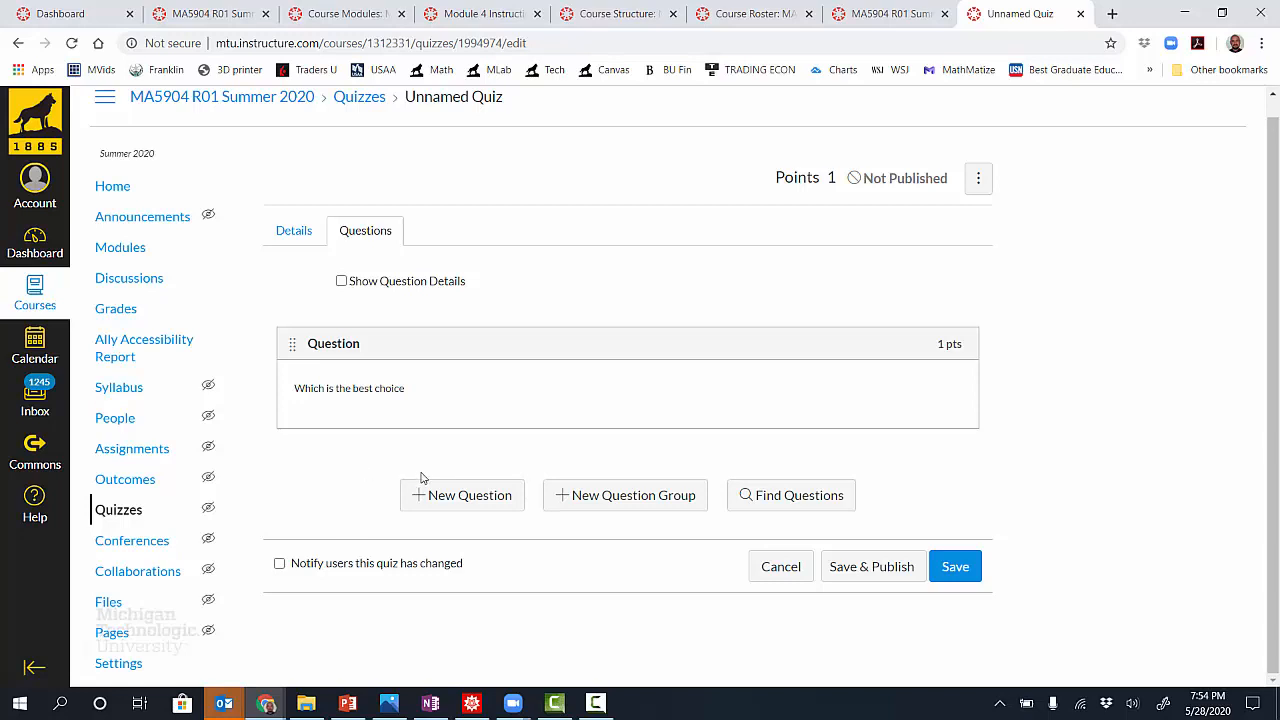
Create a question group named "mathcing questions" that picks 2 questions at 4 points each, and move the existing question into it
{"action": "left_click", "coordinate": [564, 495]}
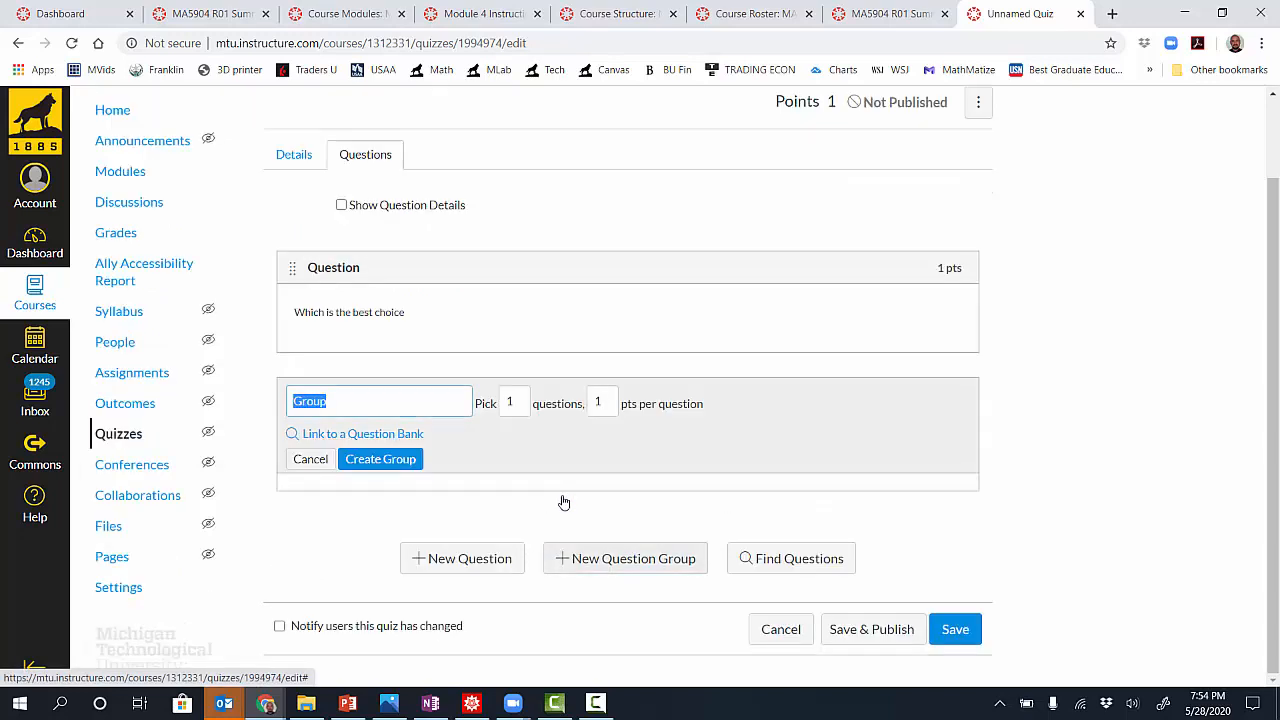
{"action": "type", "text": "mathcing questions"}
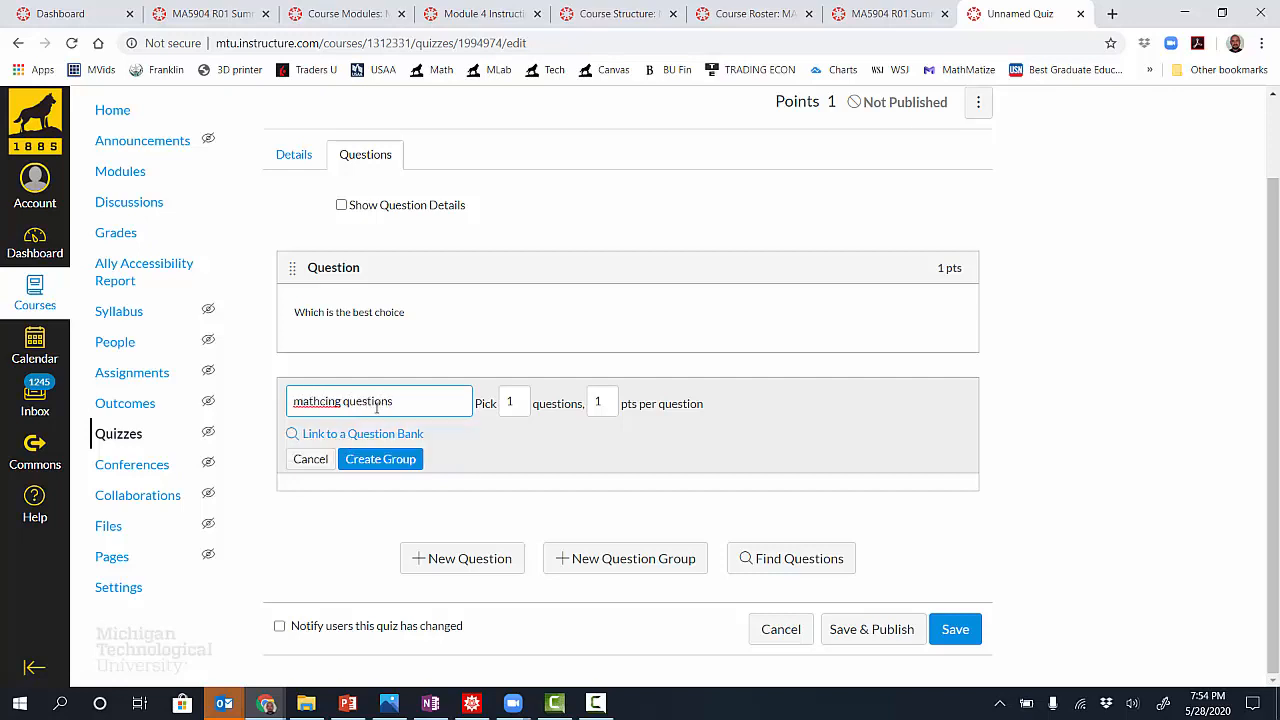
{"action": "left_click", "coordinate": [514, 407]}
{"action": "key", "text": "BackSpace"}
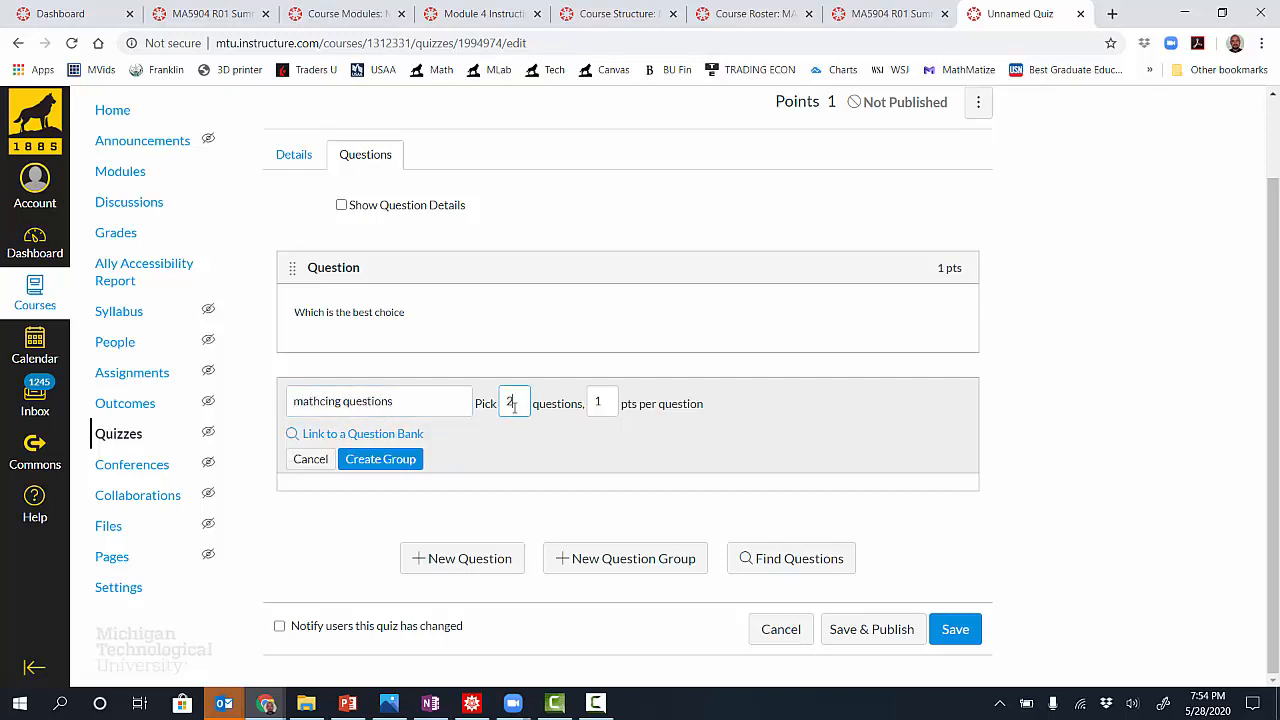
{"action": "key", "text": "Tab"}
{"action": "type", "text": "4"}
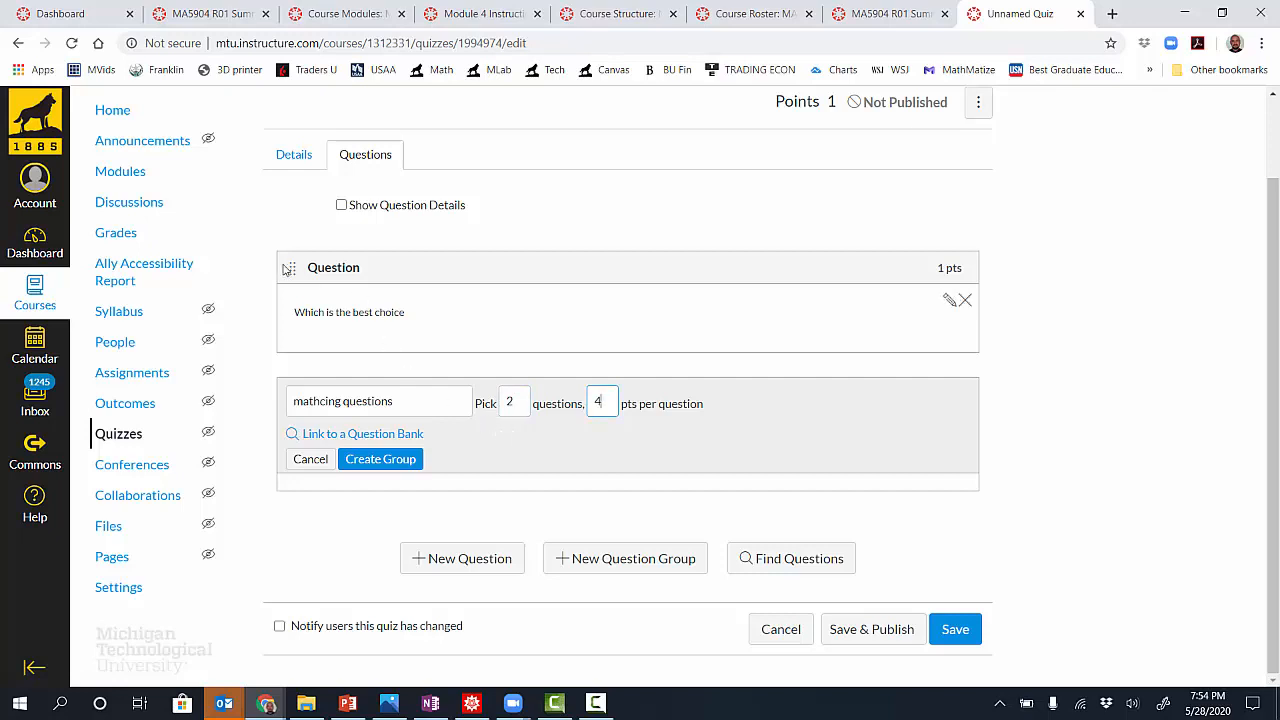
{"action": "left_click", "coordinate": [370, 460]}
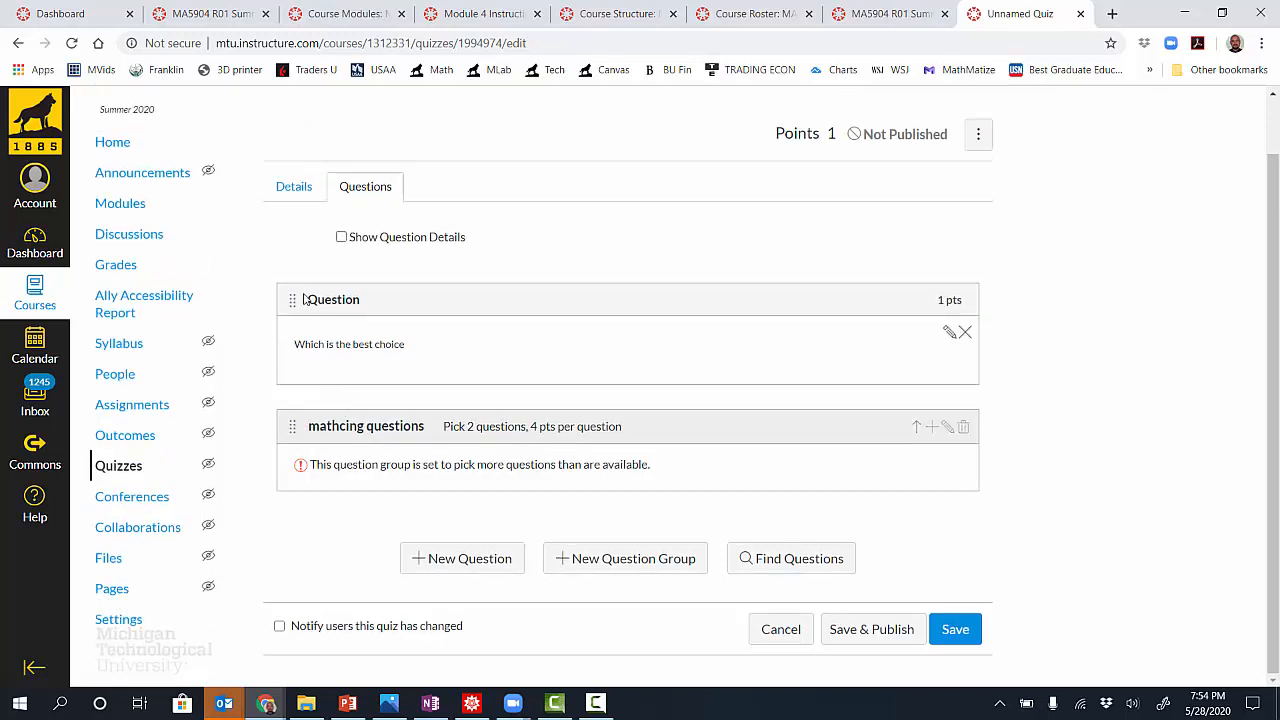
{"action": "left_click_drag", "start_coordinate": [295, 312], "coordinate": [310, 390]}
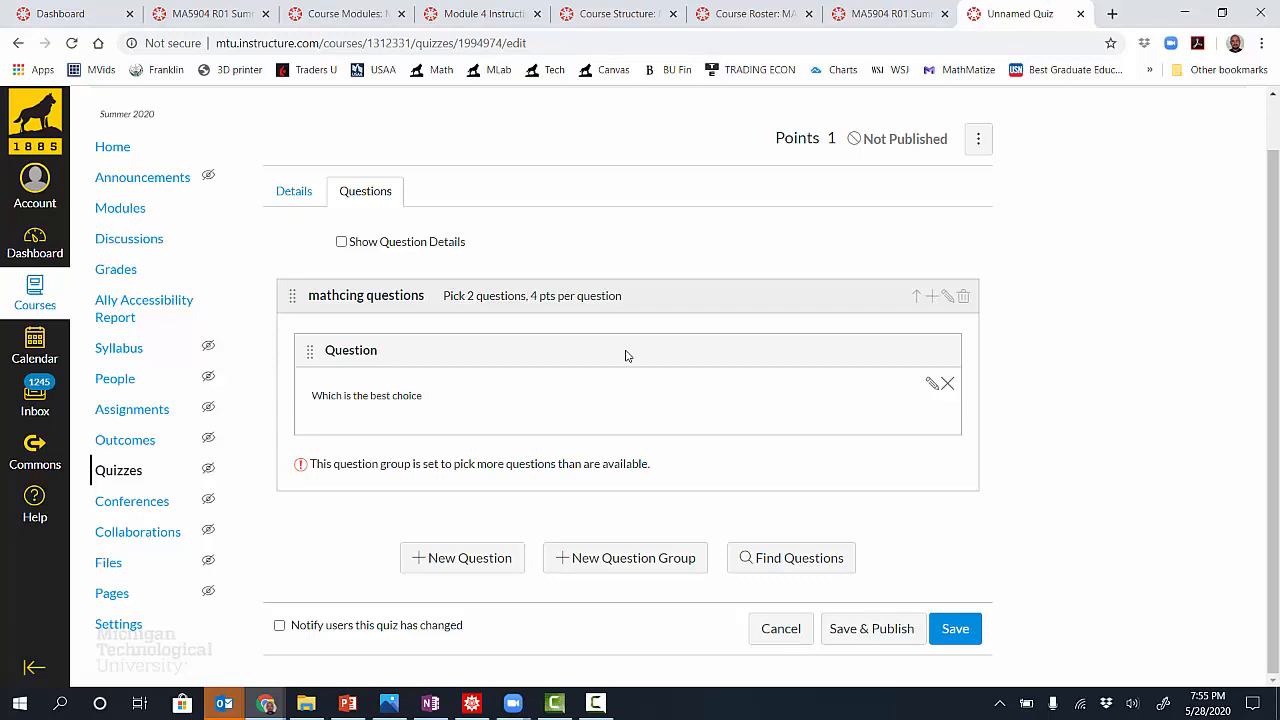
Add a new question below the group and set its type to Multiple Answers
{"action": "left_click", "coordinate": [438, 557]}
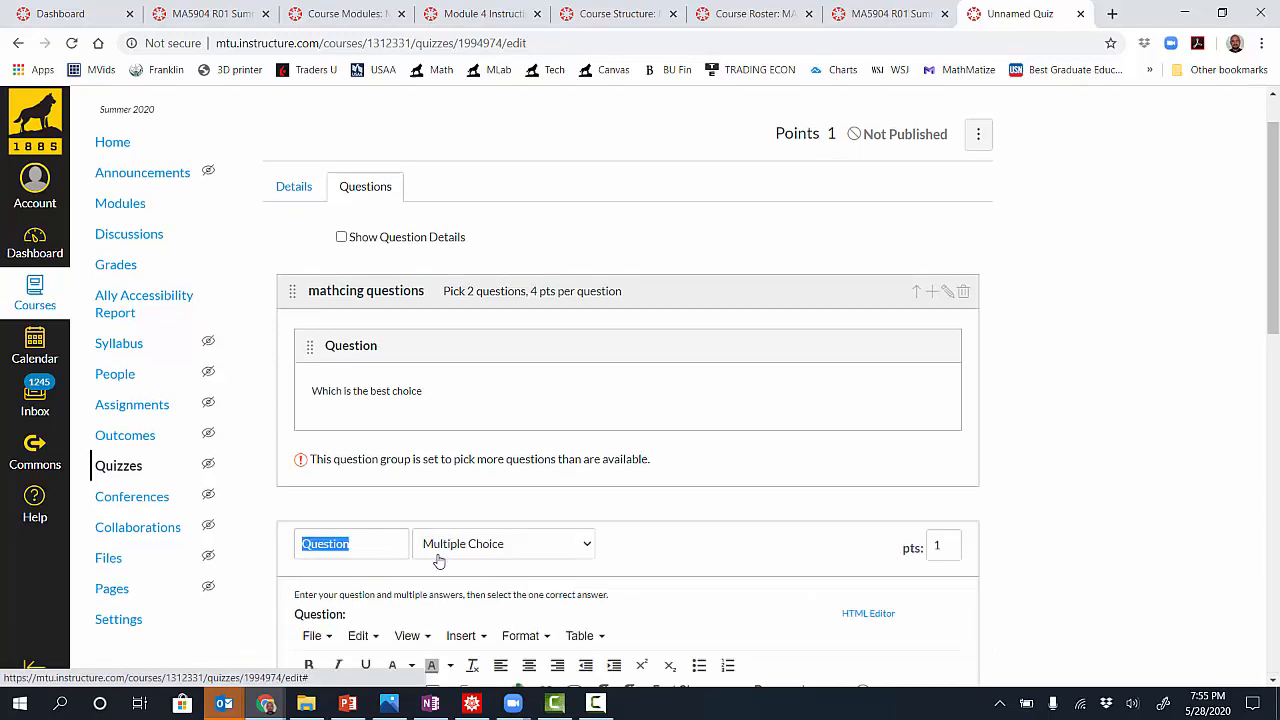
{"action": "scroll", "coordinate": [1058, 599], "scroll_direction": "down", "scroll_amount": 4}
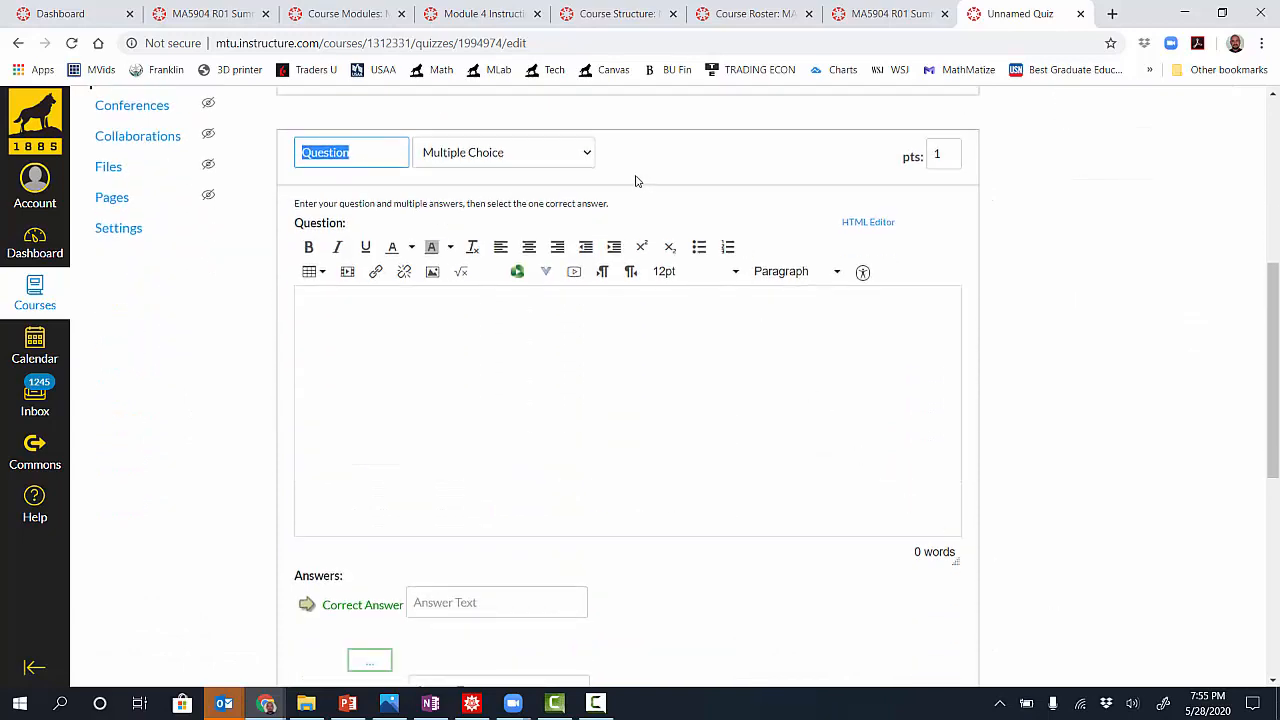
{"action": "left_click", "coordinate": [586, 162]}
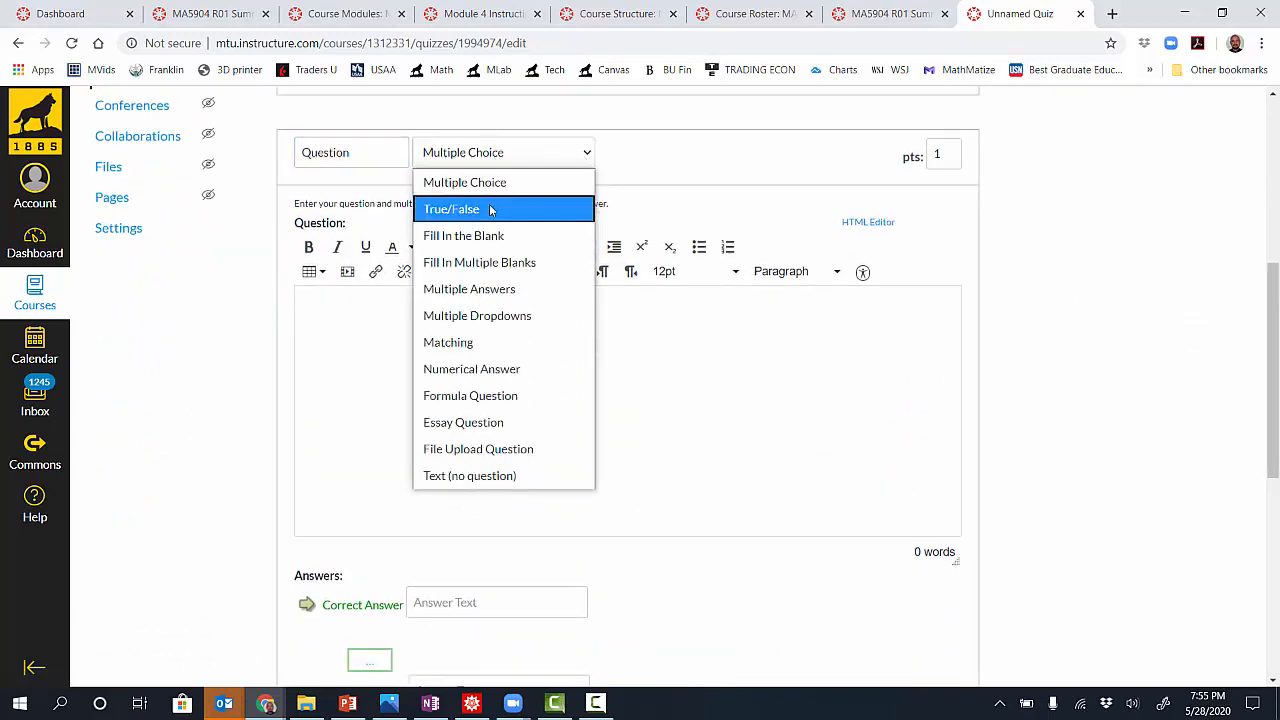
{"action": "left_click", "coordinate": [491, 289]}
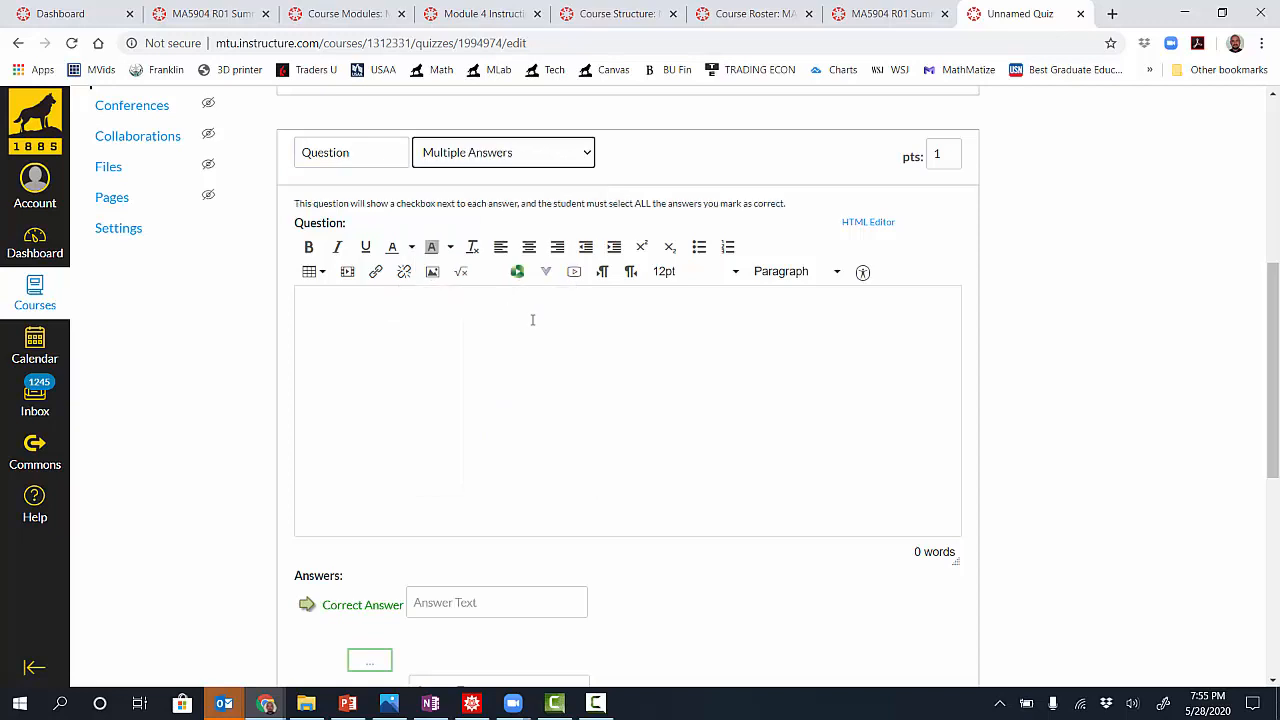
Enter "option 1" and "option 2" as the first two answers and mark both as correct
{"action": "left_click", "coordinate": [583, 346]}
{"action": "scroll", "coordinate": [584, 348], "scroll_direction": "down", "scroll_amount": 3}
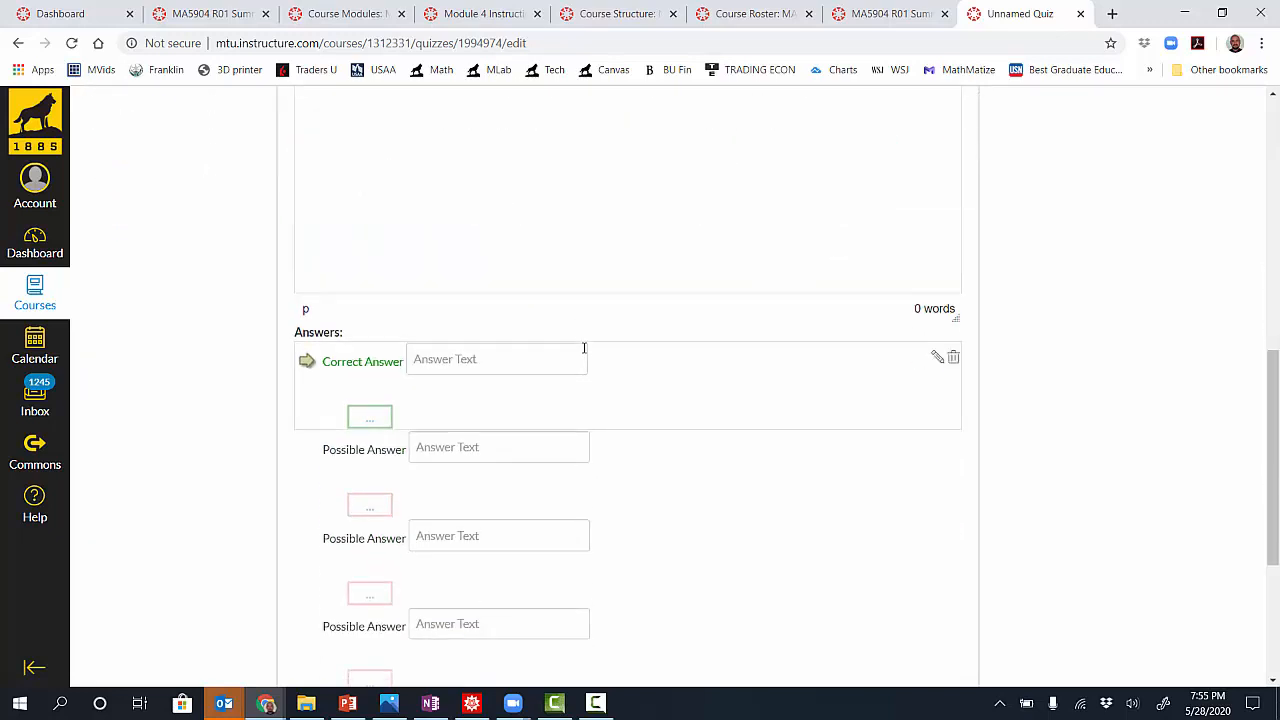
{"action": "type", "text": "or"}
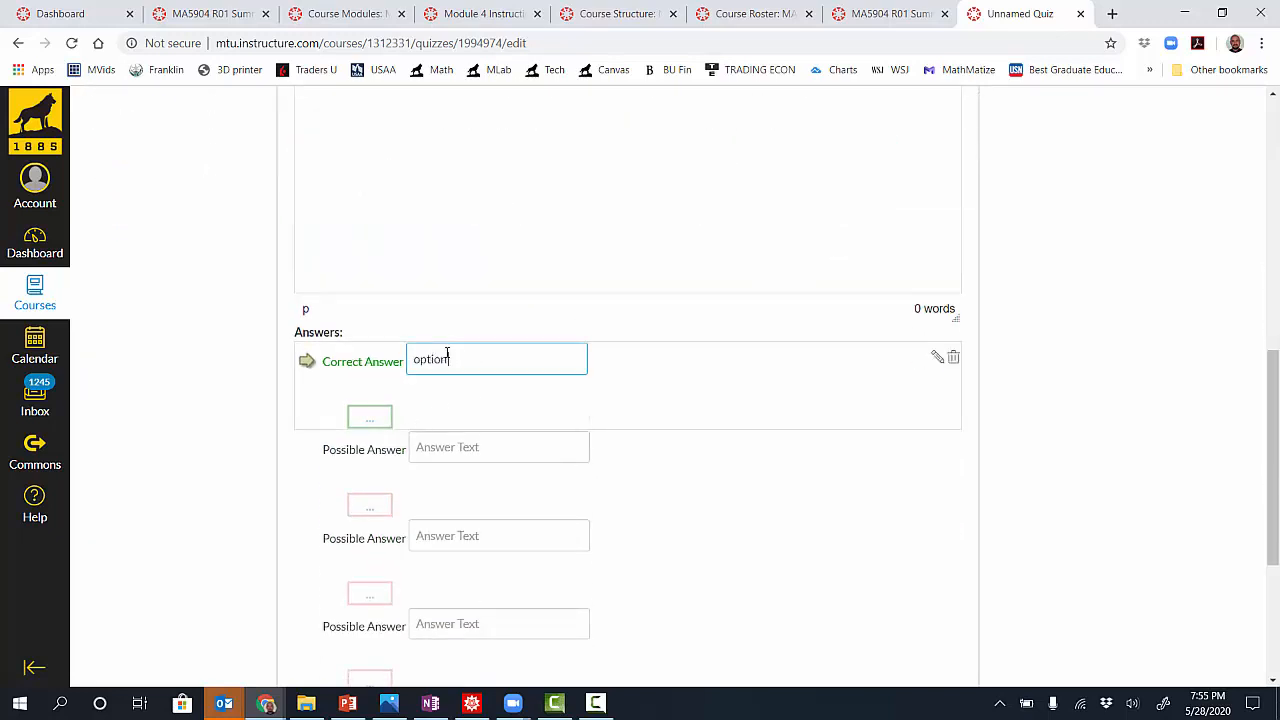
{"action": "left_click", "coordinate": [440, 453]}
{"action": "type", "text": "option"}
{"action": "type", "text": "2"}
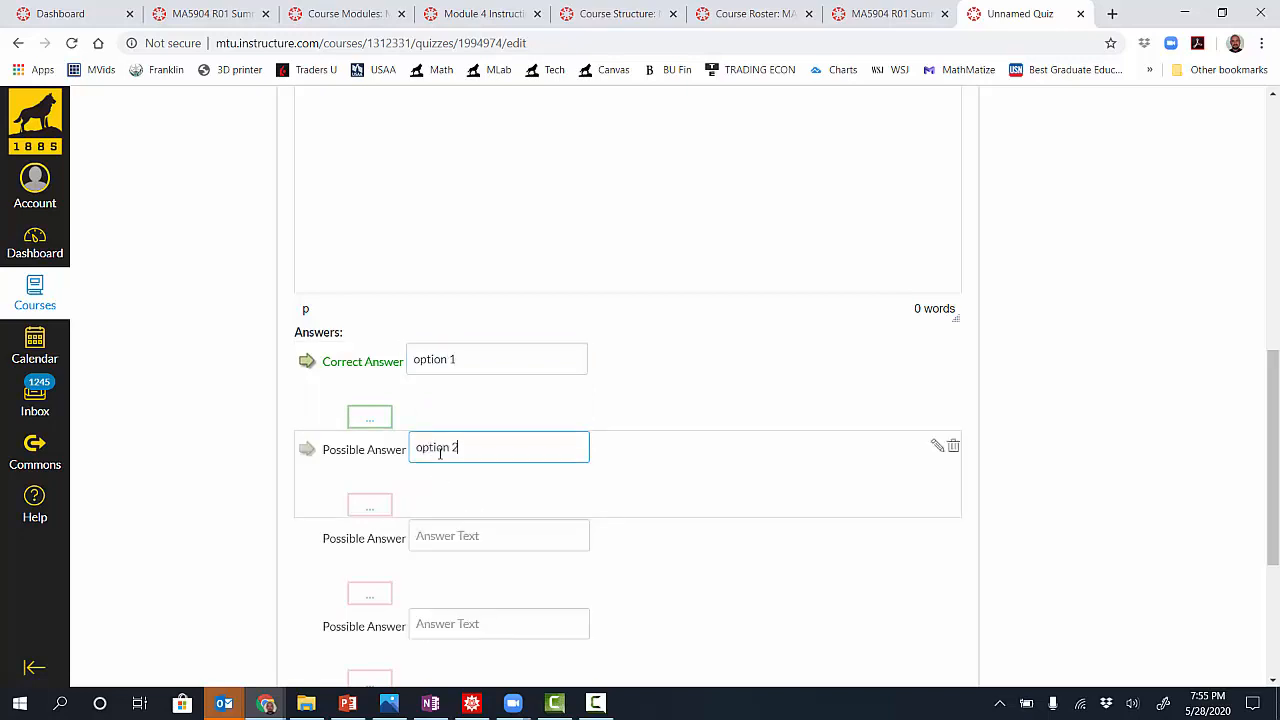
{"action": "left_click", "coordinate": [308, 450]}
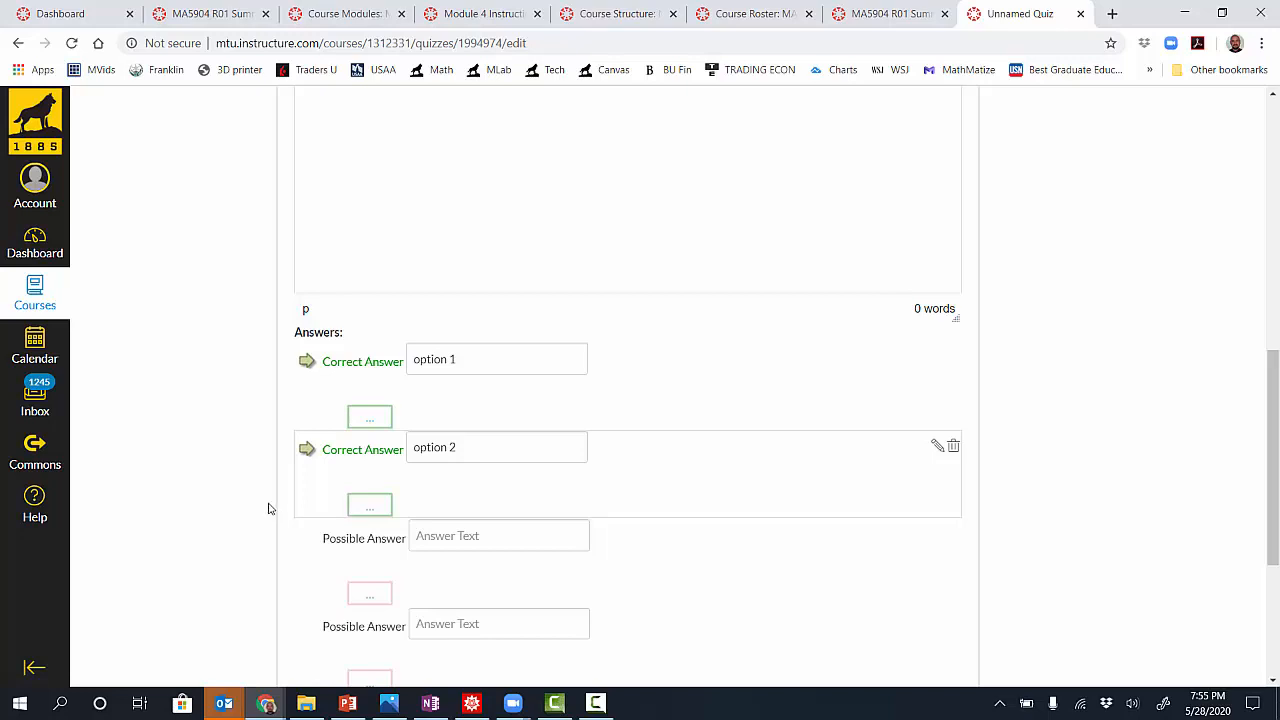
Change the question type to Fill In the Blank and enter "I would type my __________ and then fill out the rest." as the text
{"action": "scroll", "coordinate": [273, 509], "scroll_direction": "up", "scroll_amount": 3}
{"action": "left_click", "coordinate": [590, 192]}
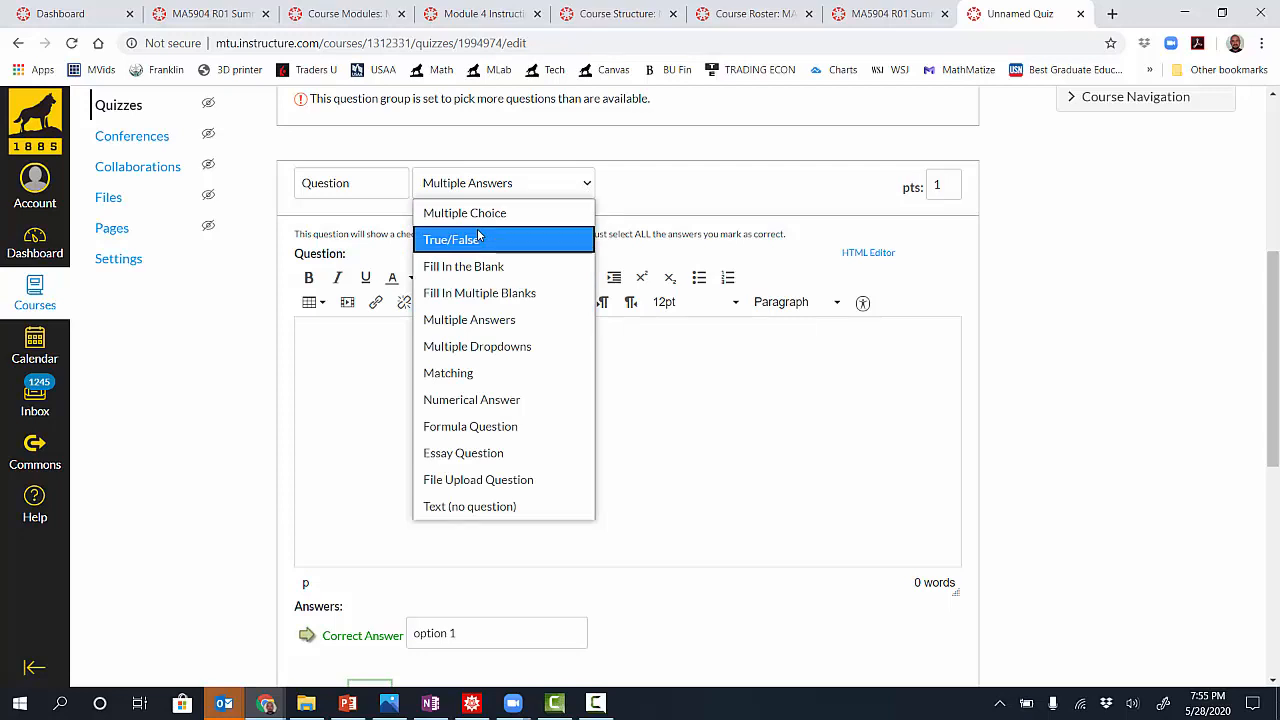
{"action": "left_click", "coordinate": [479, 266]}
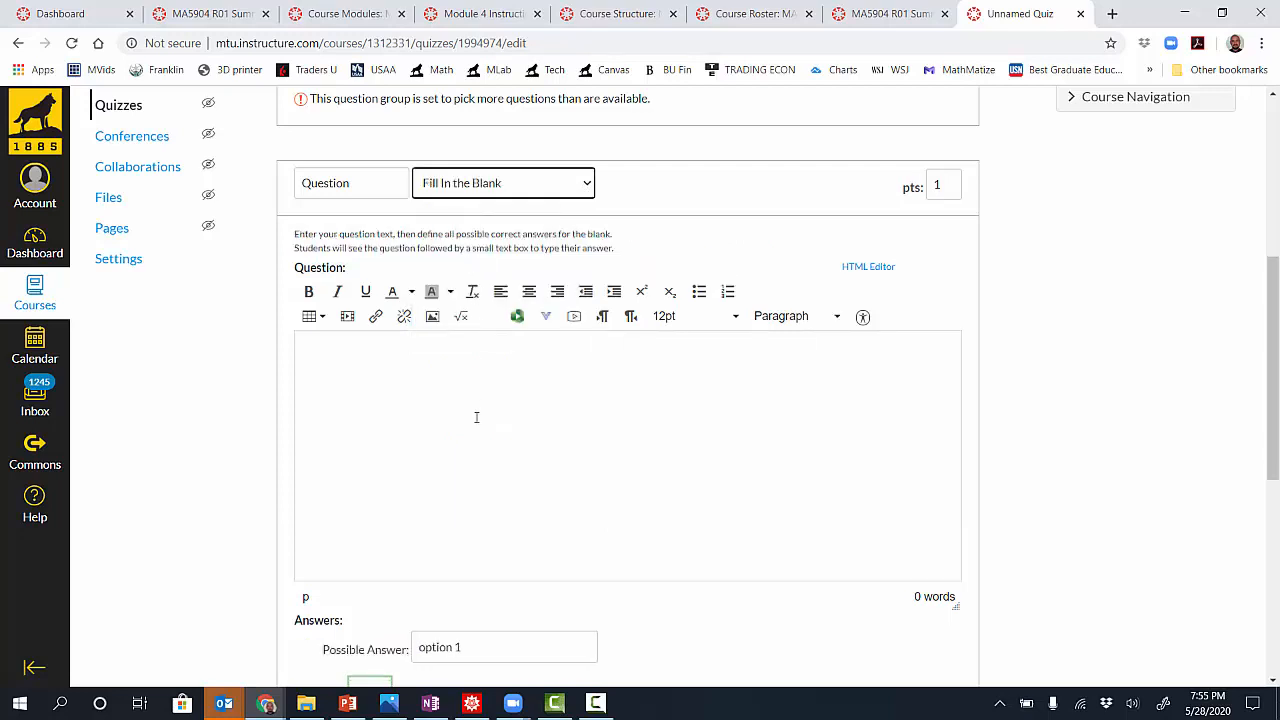
{"action": "type", "text": "I would"}
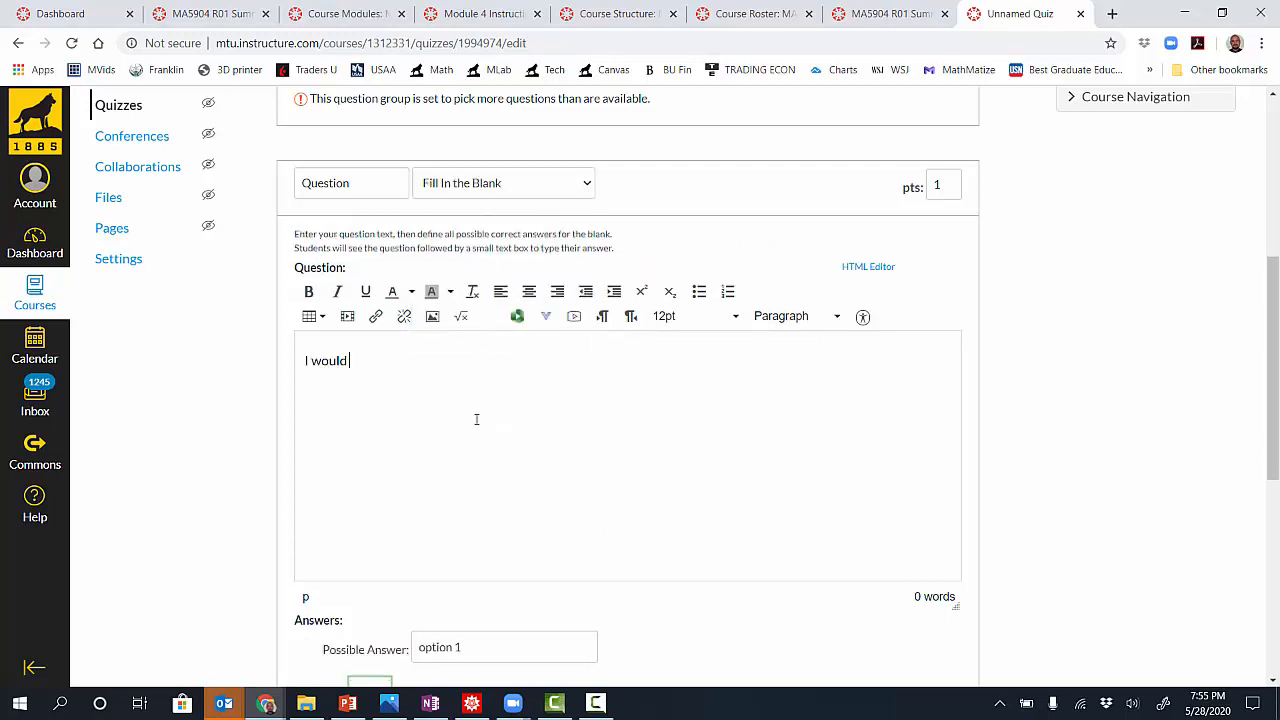
{"action": "type", "text": " type my ________ and then fill out hte"}
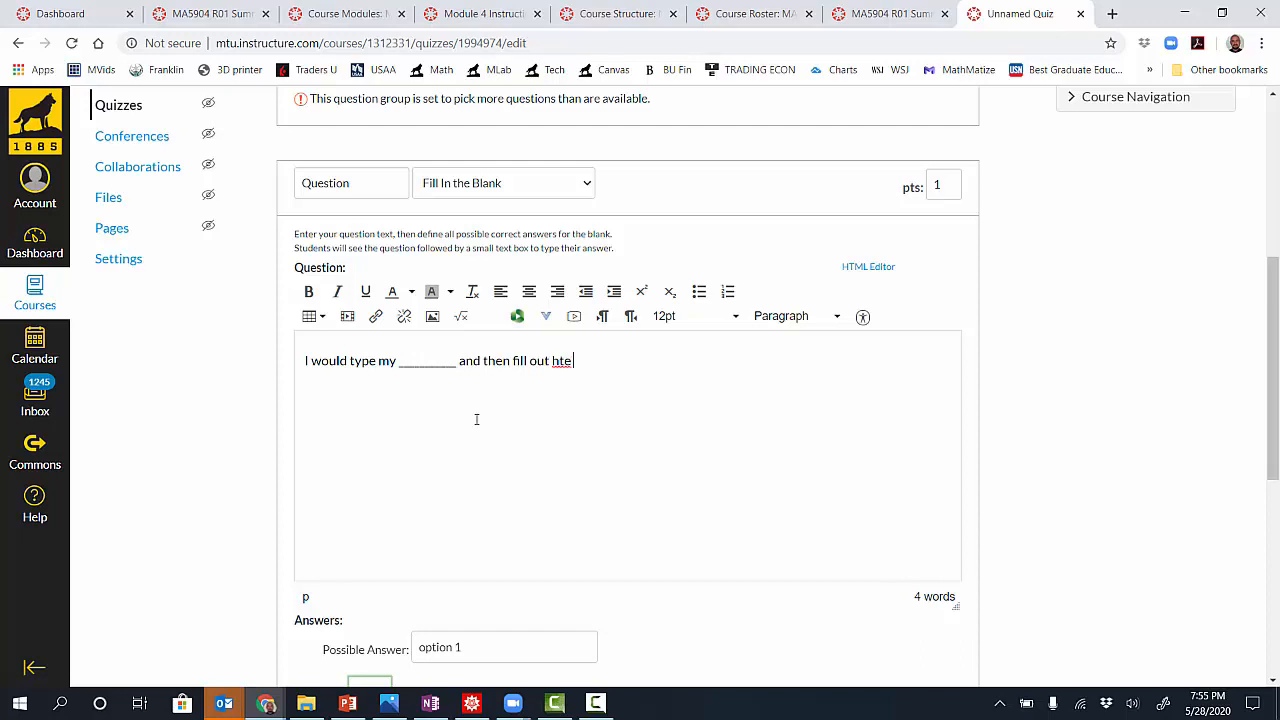
{"action": "key", "text": "BackSpace"}
{"action": "key", "text": "BackSpace"}
{"action": "key", "text": "BackSpace"}
{"action": "type", "text": "the rest"}
Replace the first two possible answers with "Question" and "question"
{"action": "scroll", "coordinate": [470, 470], "scroll_direction": "down", "scroll_amount": 2}
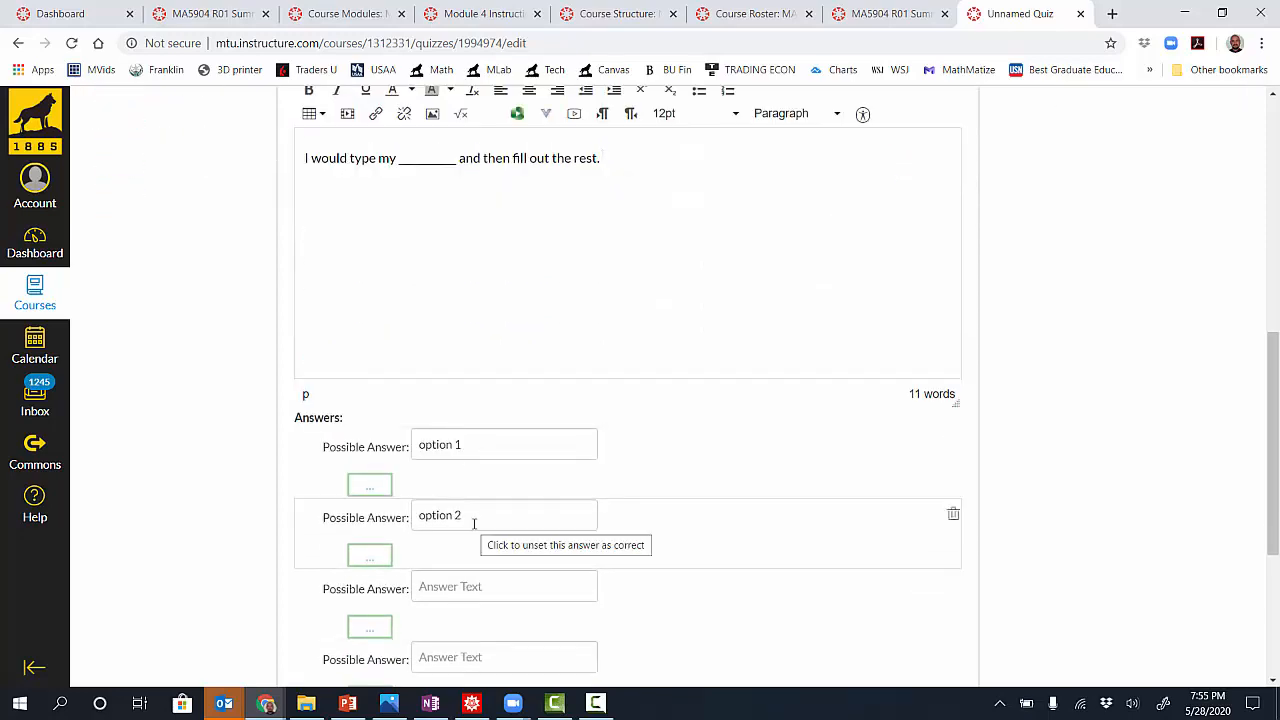
{"action": "scroll", "coordinate": [474, 523], "scroll_direction": "up", "scroll_amount": 2}
{"action": "scroll", "coordinate": [474, 523], "scroll_direction": "down", "scroll_amount": 1}
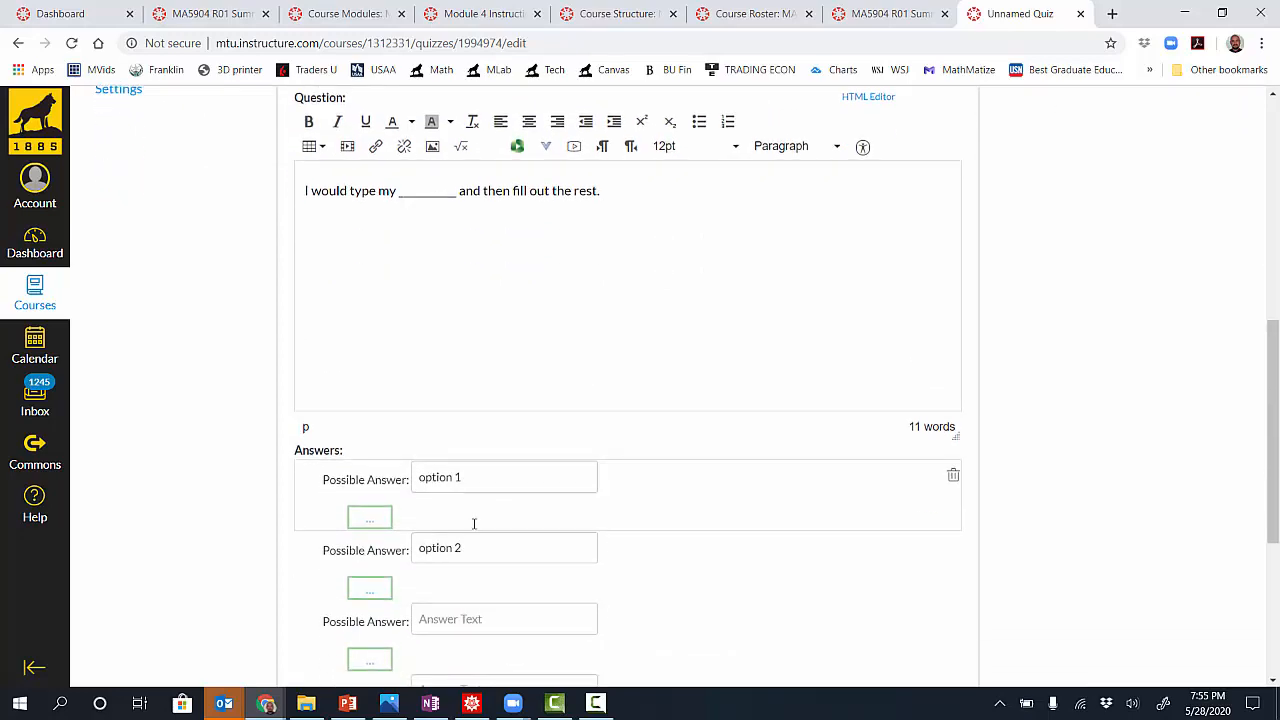
{"action": "left_click_drag", "start_coordinate": [466, 548], "coordinate": [371, 561]}
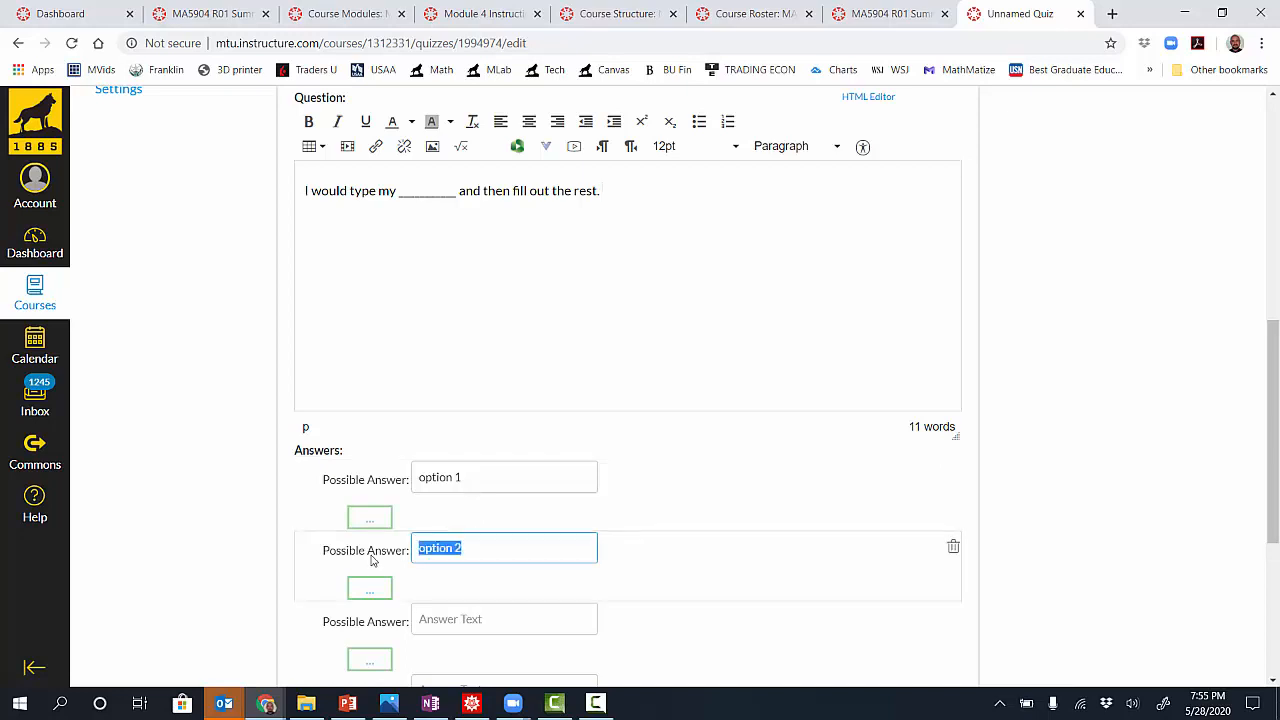
{"action": "key", "text": "BackSpace"}
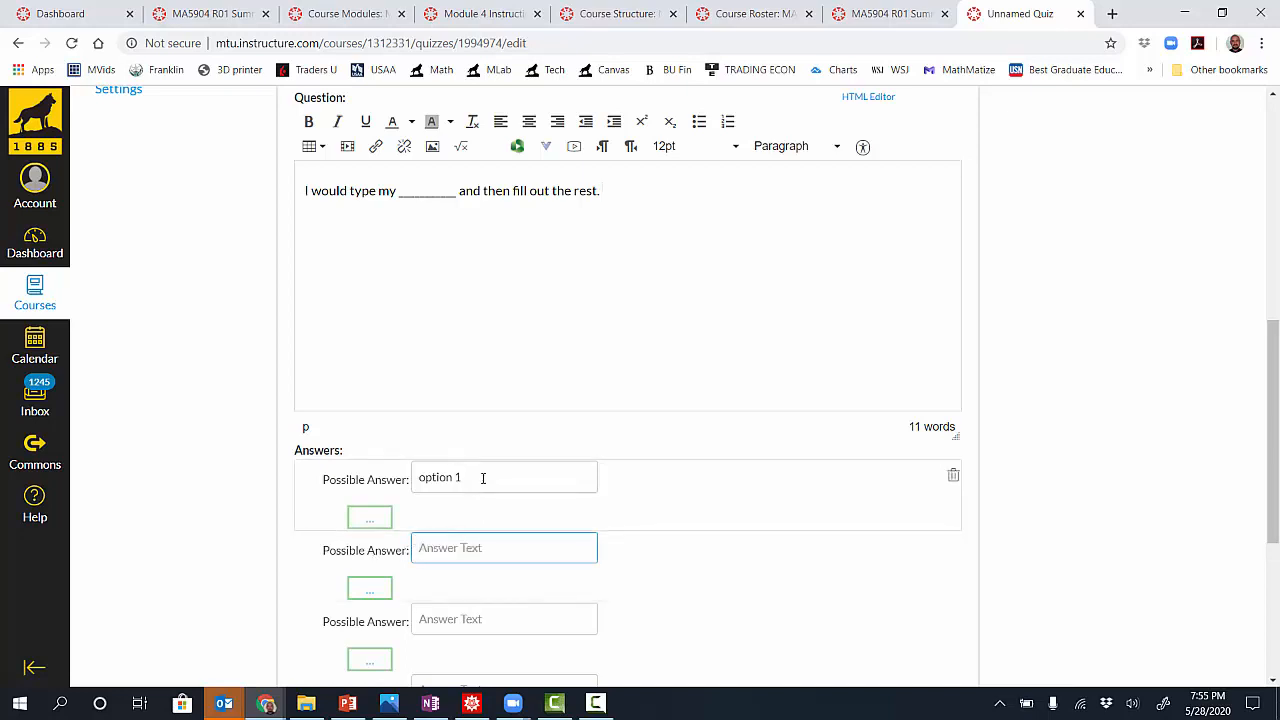
{"action": "left_click_drag", "start_coordinate": [483, 478], "coordinate": [390, 488]}
{"action": "type", "text": "Que"}
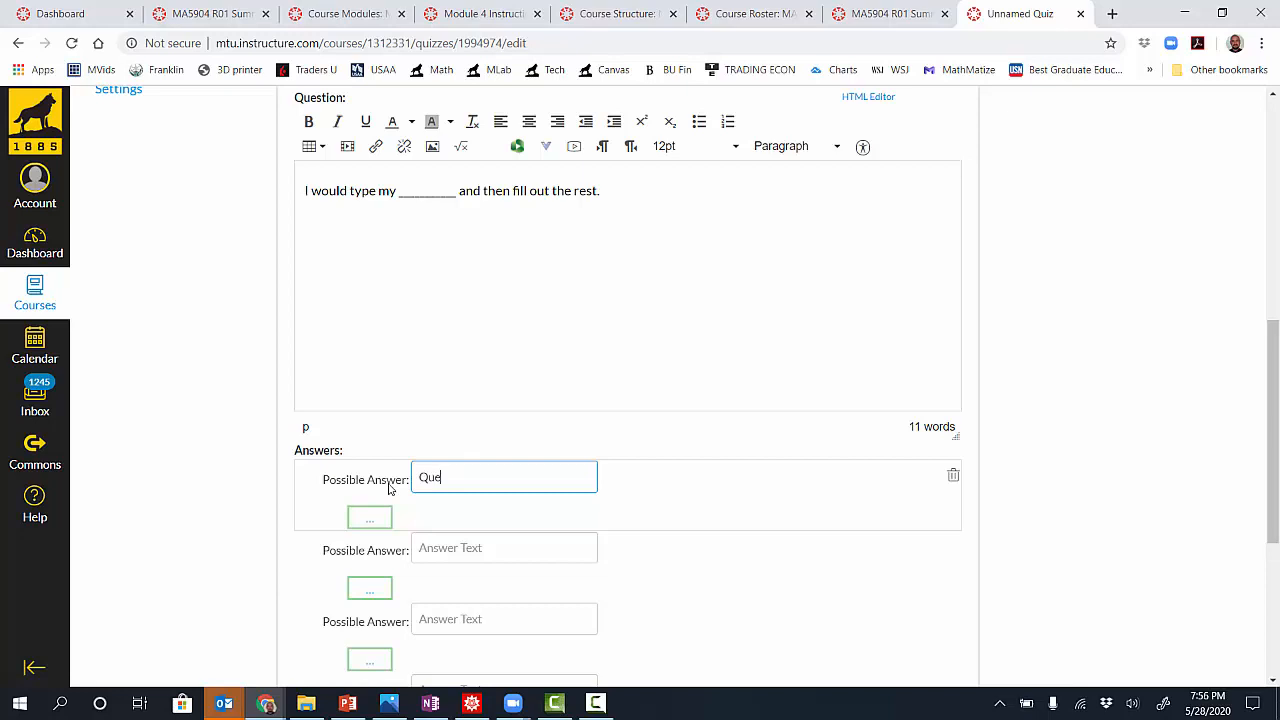
{"action": "type", "text": "stion"}
{"action": "left_click", "coordinate": [437, 541]}
{"action": "type", "text": "que"}
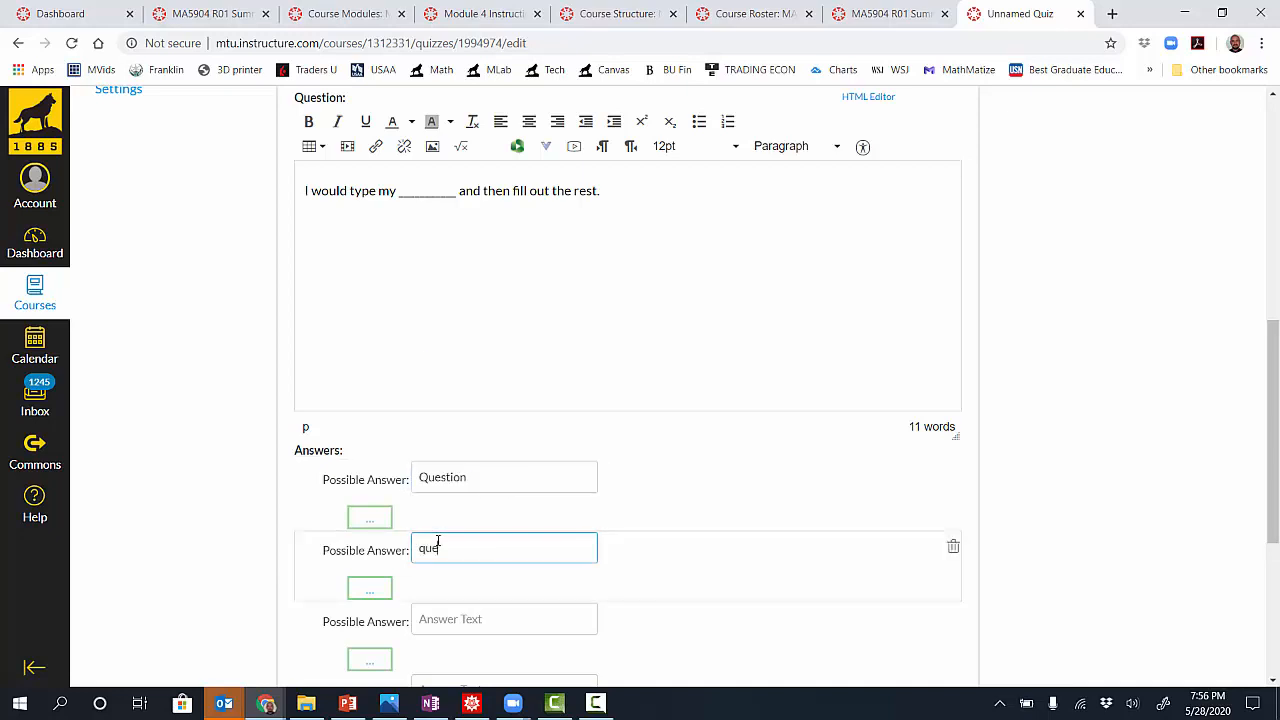
{"action": "type", "text": "stion"}
Replace the first possible answer with 123 and the second with 0.23
{"action": "left_click_drag", "start_coordinate": [482, 487], "coordinate": [408, 489]}
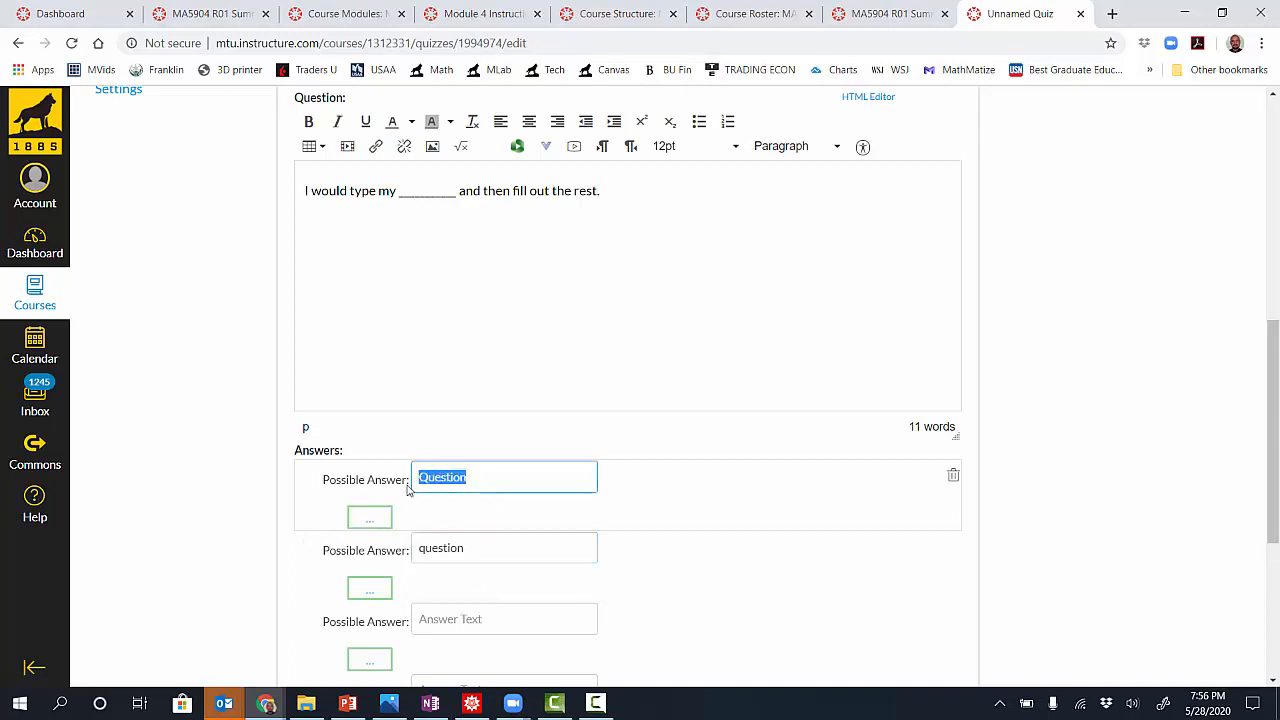
{"action": "type", "text": "123"}
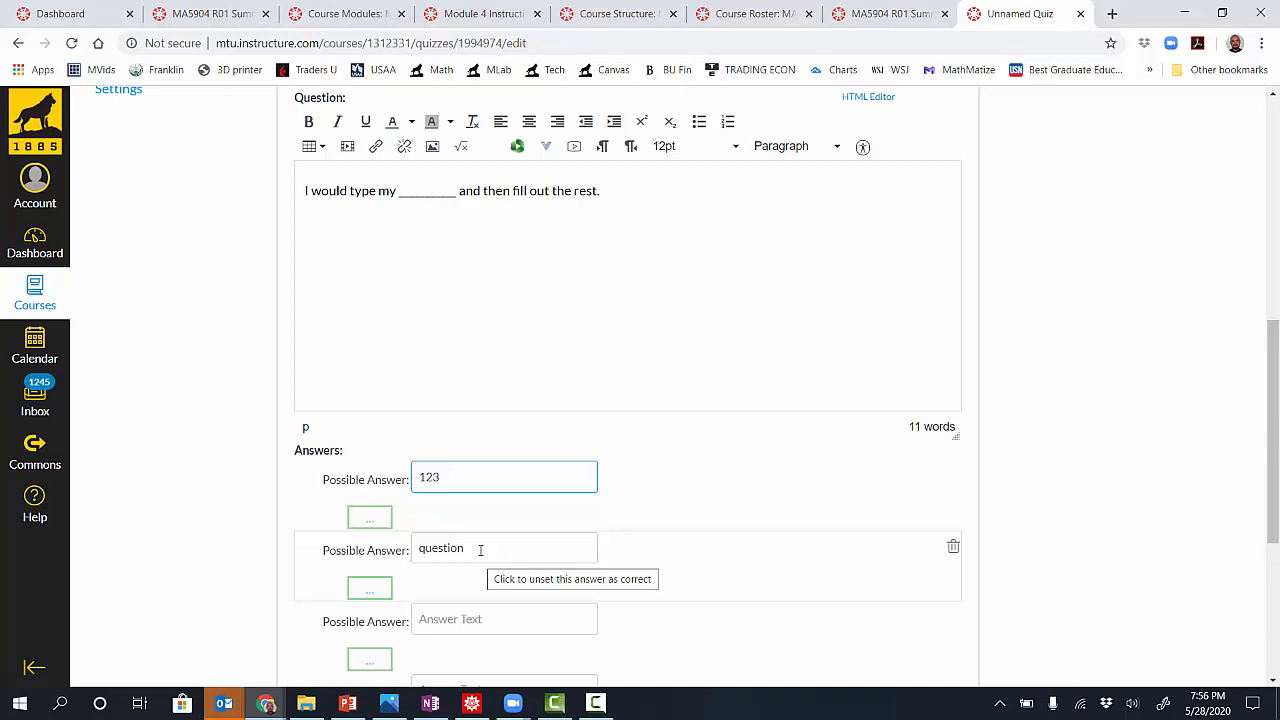
{"action": "left_click_drag", "start_coordinate": [478, 549], "coordinate": [417, 548]}
{"action": "type", "text": "0"}
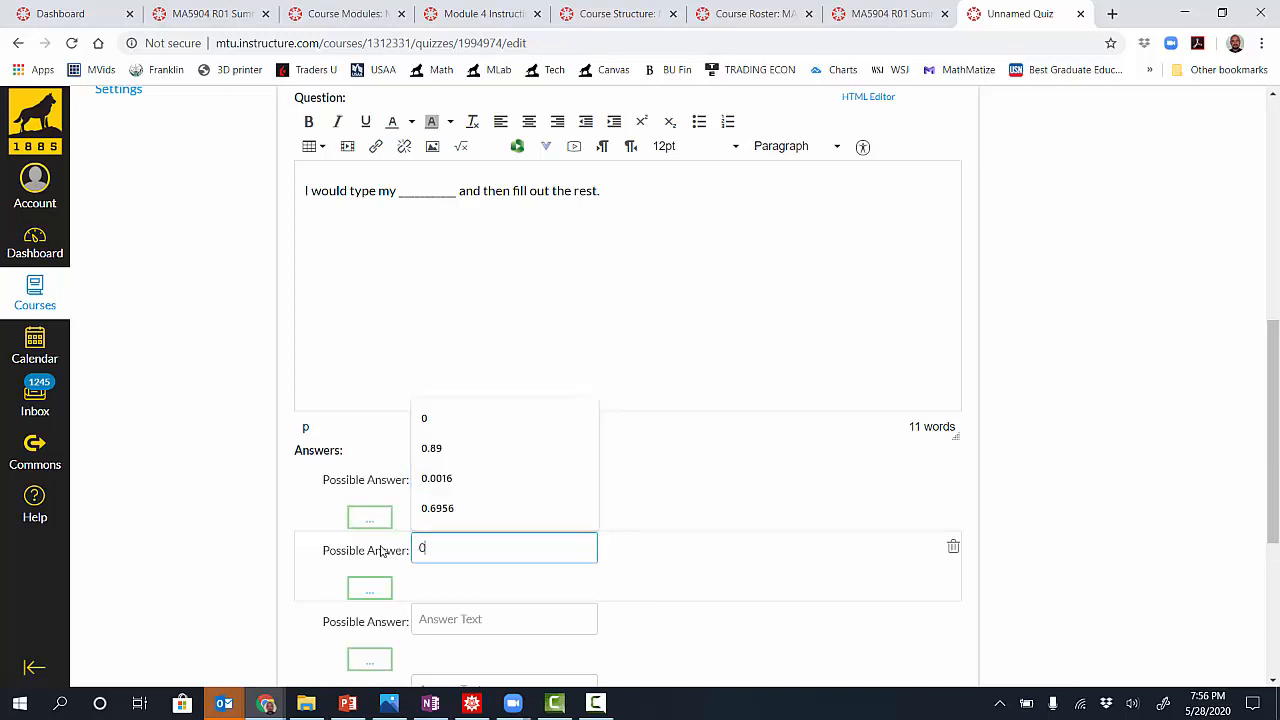
{"action": "type", "text": ".23"}
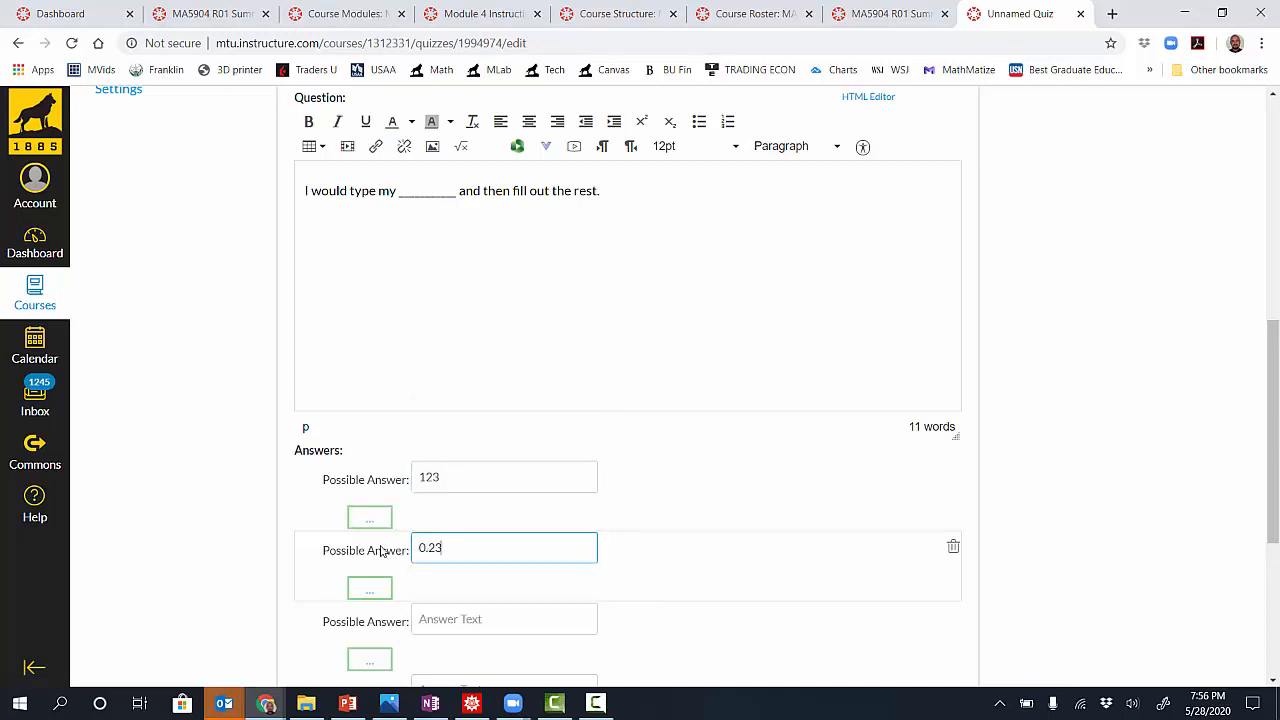
Enter .23 as the third possible answer of the fill-in-the-blank question
{"action": "left_click", "coordinate": [435, 617]}
{"action": "type", "text": ".23"}
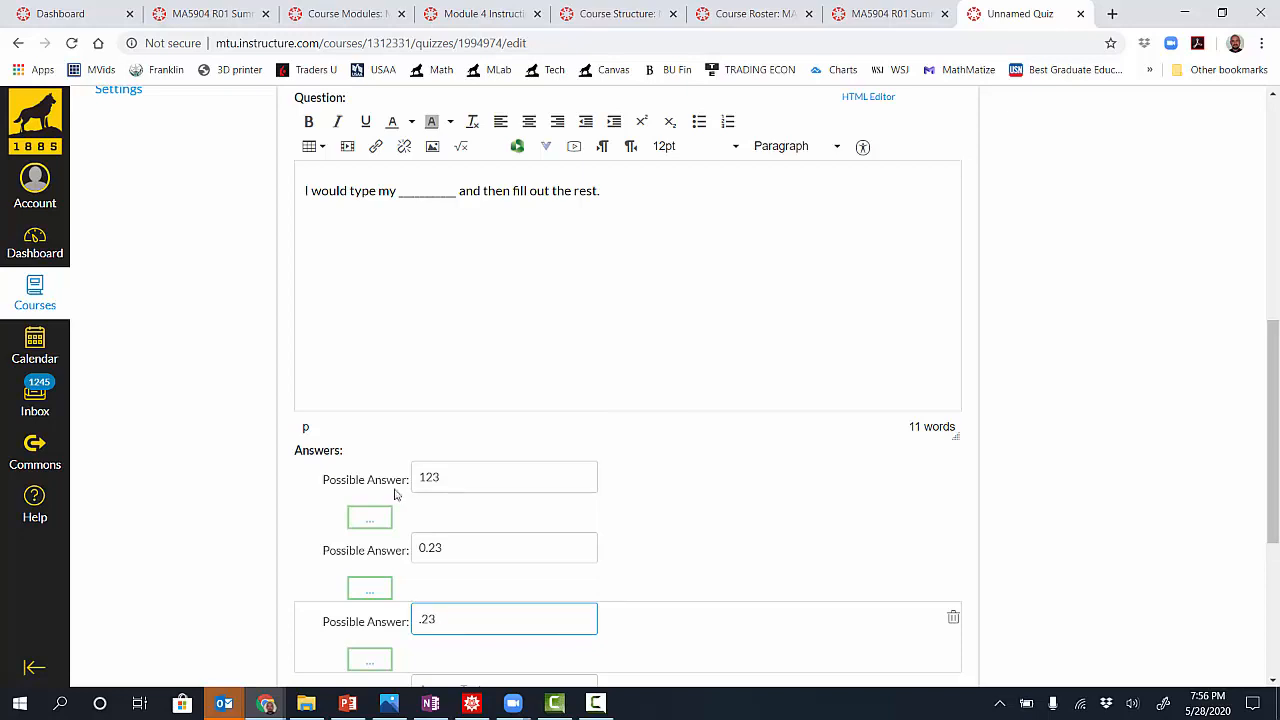
{"action": "left_click", "coordinate": [416, 313]}
Change the question type to Numerical Answer and set the first exact answer to 23
{"action": "scroll", "coordinate": [416, 313], "scroll_direction": "up", "scroll_amount": 2}
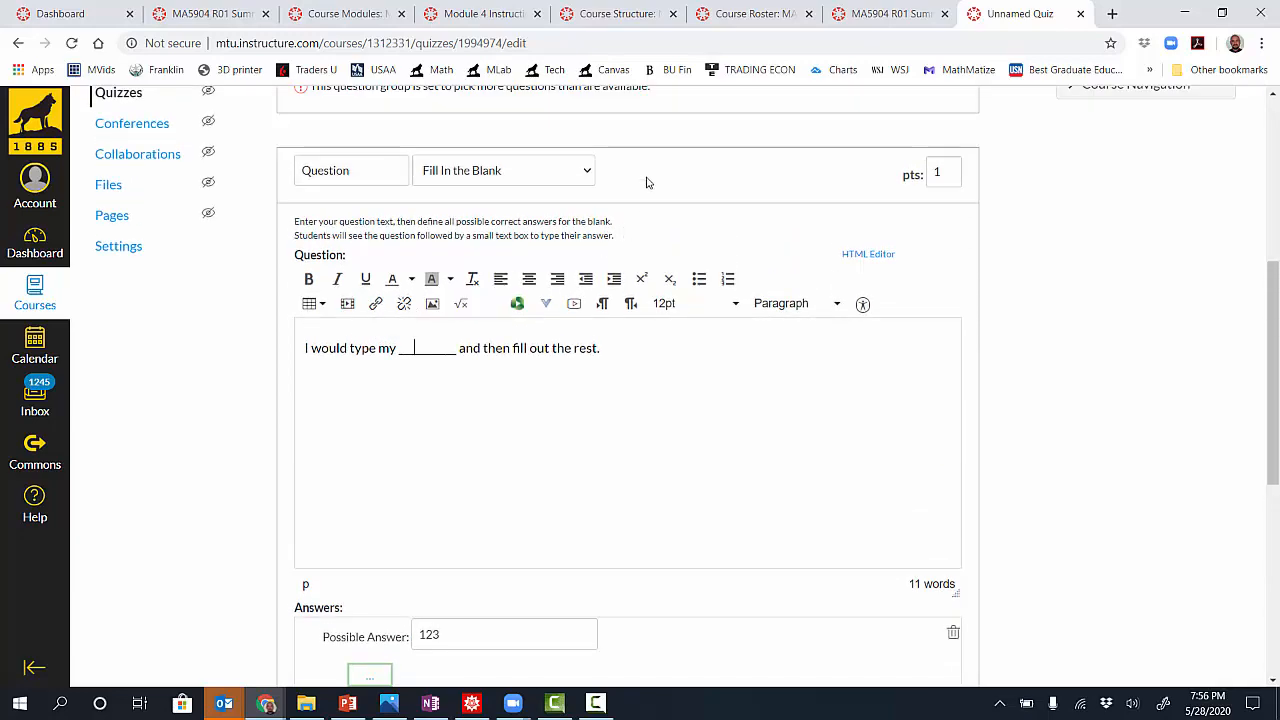
{"action": "left_click", "coordinate": [586, 174]}
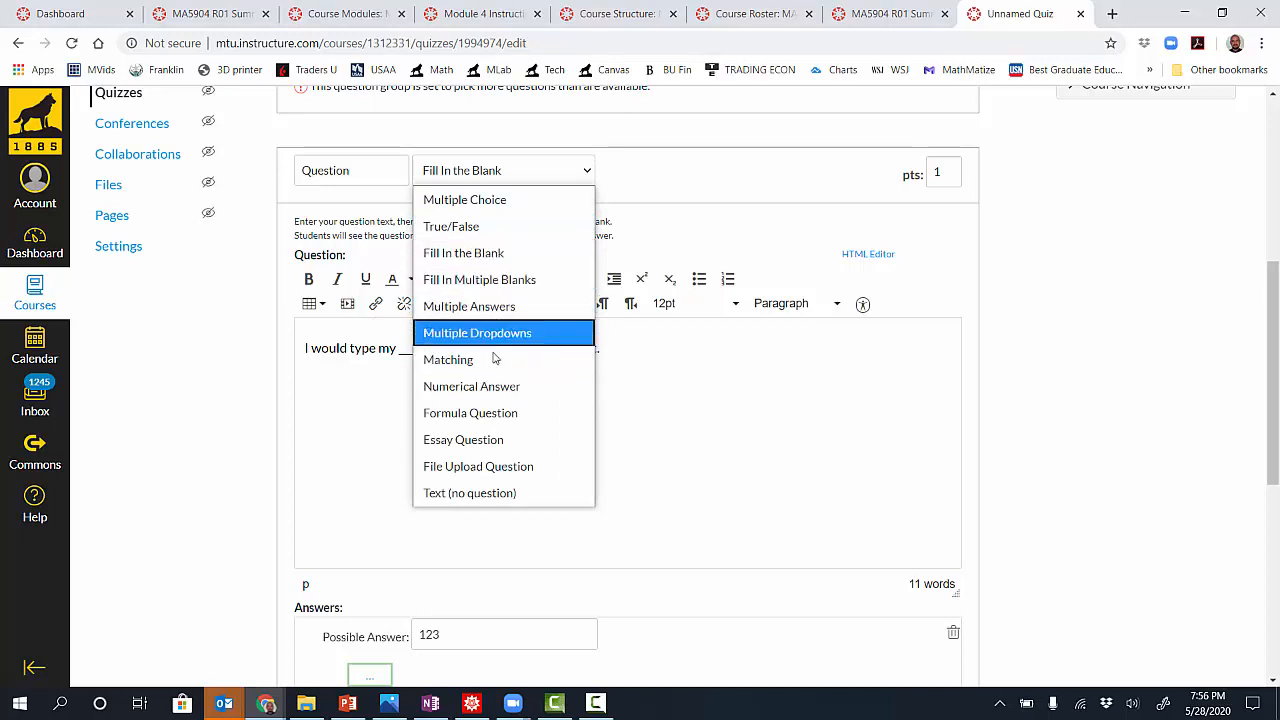
{"action": "left_click", "coordinate": [493, 388]}
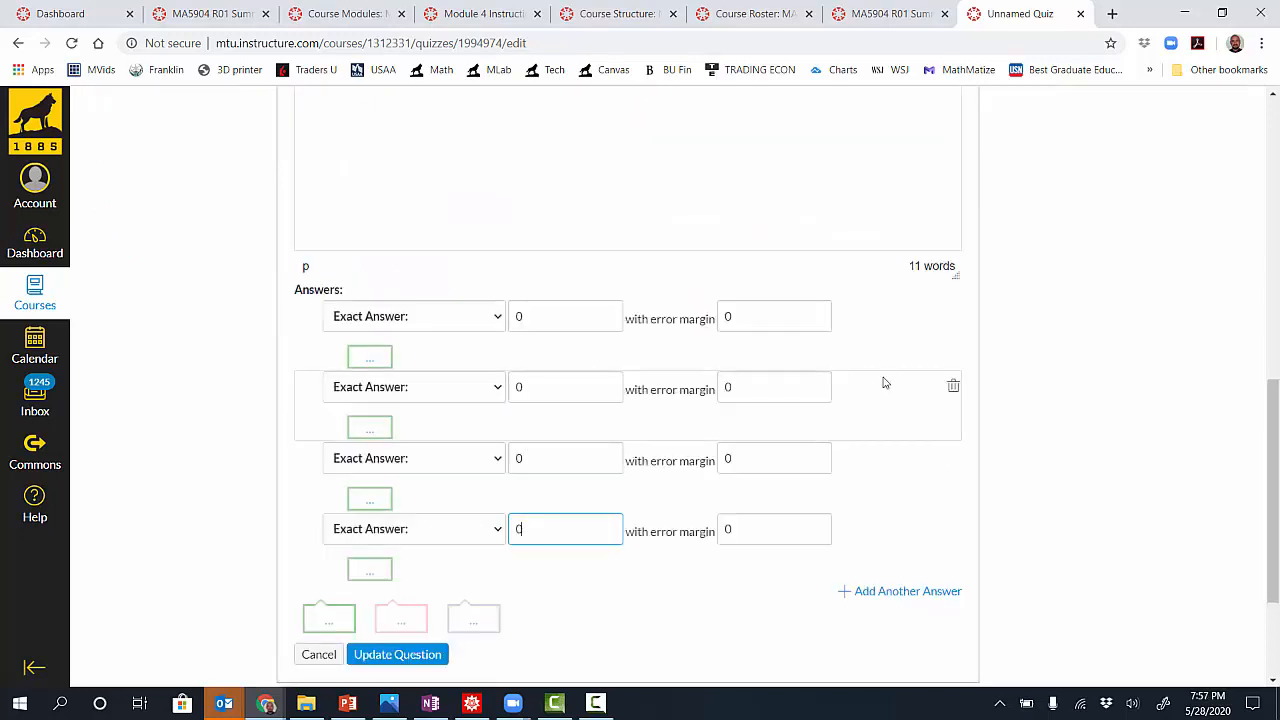
{"action": "scroll", "coordinate": [664, 286], "scroll_direction": "up", "scroll_amount": 2}
{"action": "scroll", "coordinate": [597, 363], "scroll_direction": "down", "scroll_amount": 1}
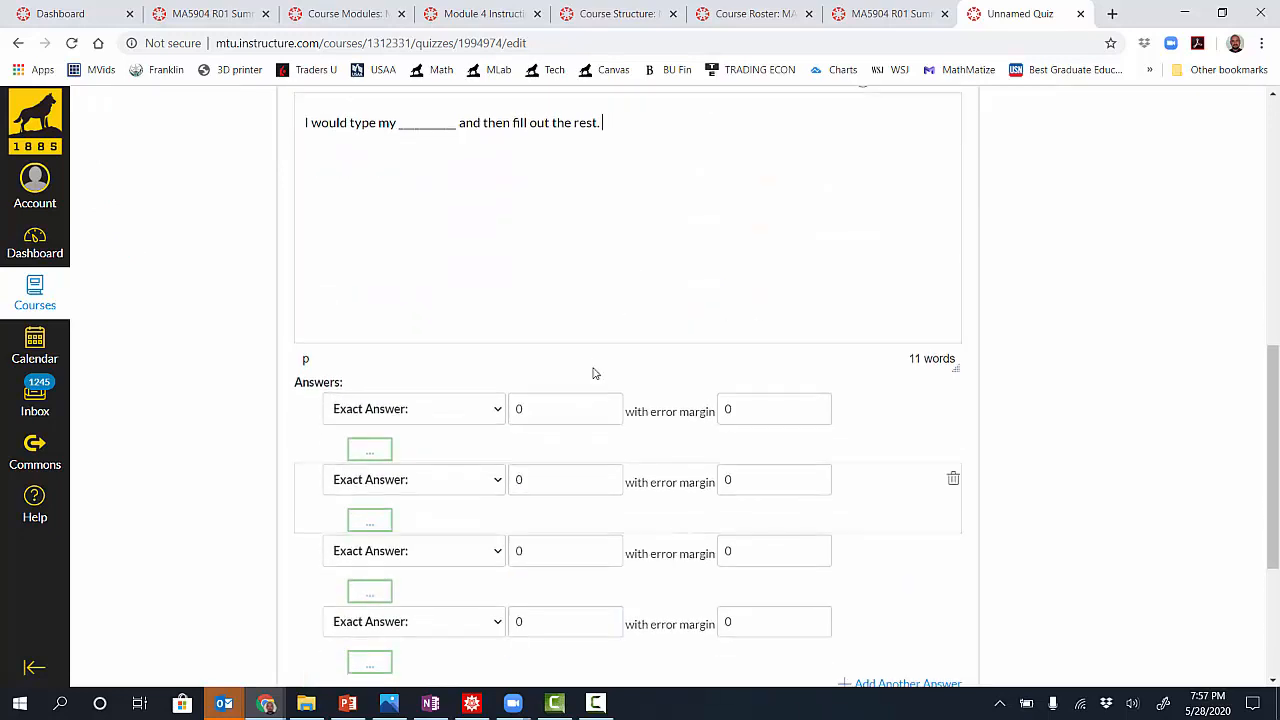
{"action": "left_click", "coordinate": [558, 417]}
{"action": "key", "text": "BackSpace"}
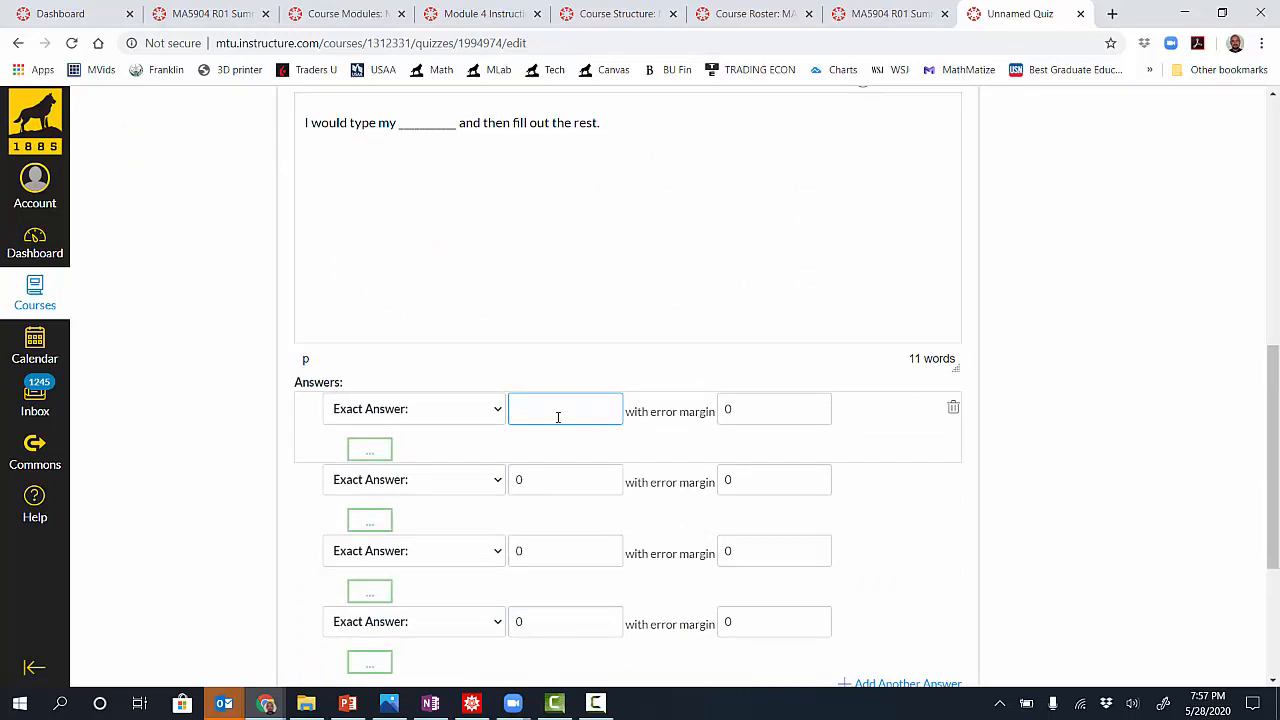
{"action": "type", "text": "23"}
Change the question type to Fill In Multiple Blanks and replace the underscore blank in the text with [question 1]
{"action": "scroll", "coordinate": [670, 292], "scroll_direction": "up", "scroll_amount": 3}
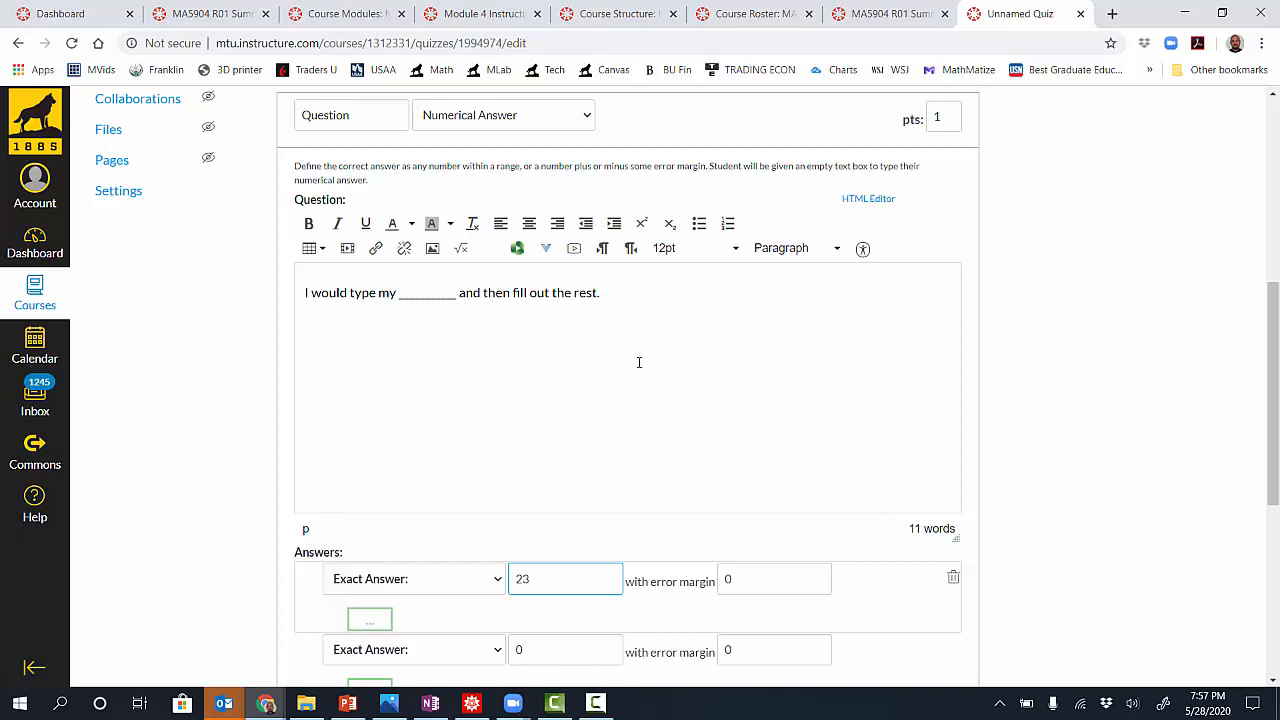
{"action": "left_click", "coordinate": [589, 125]}
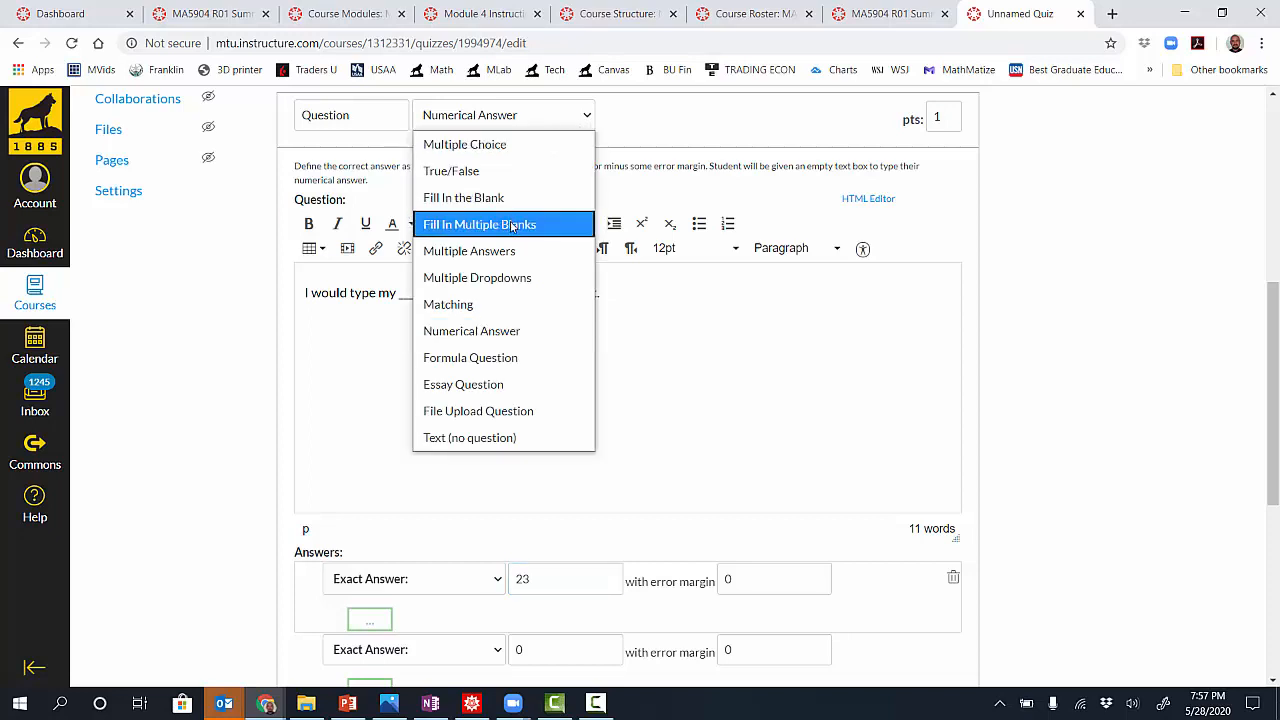
{"action": "left_click", "coordinate": [512, 226]}
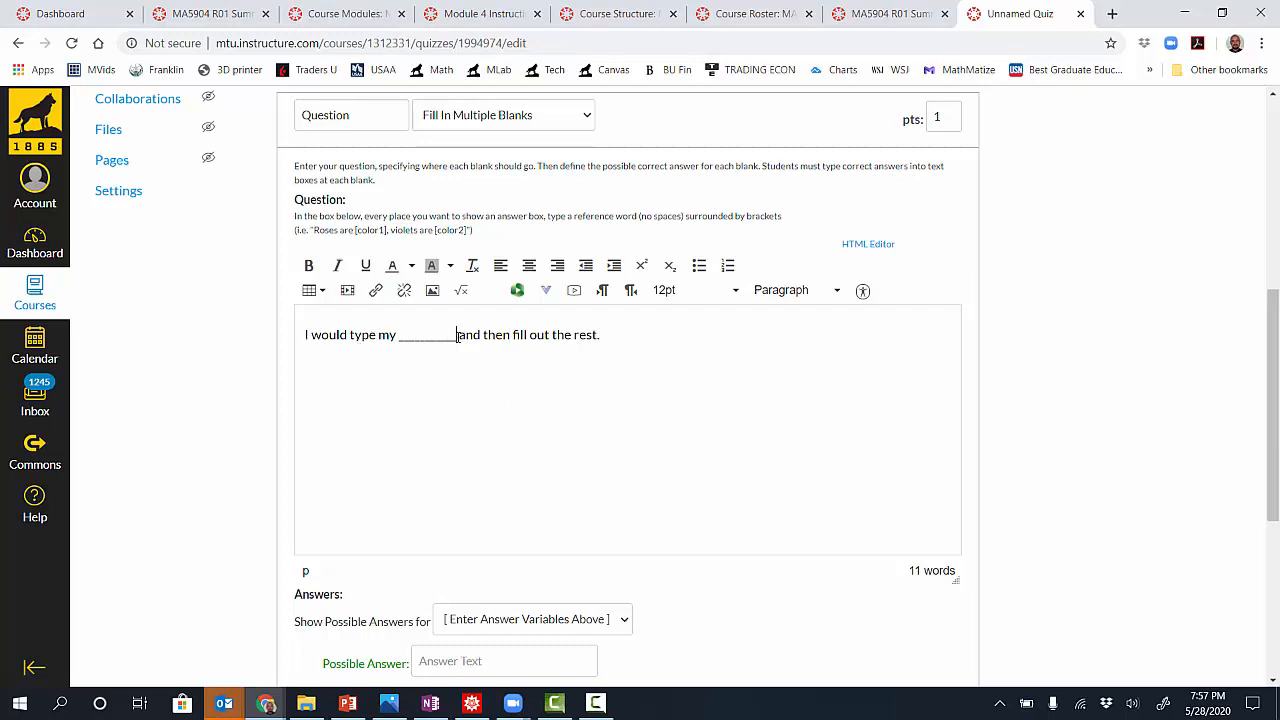
{"action": "left_click_drag", "start_coordinate": [455, 337], "coordinate": [398, 336]}
{"action": "key", "text": "BackSpace"}
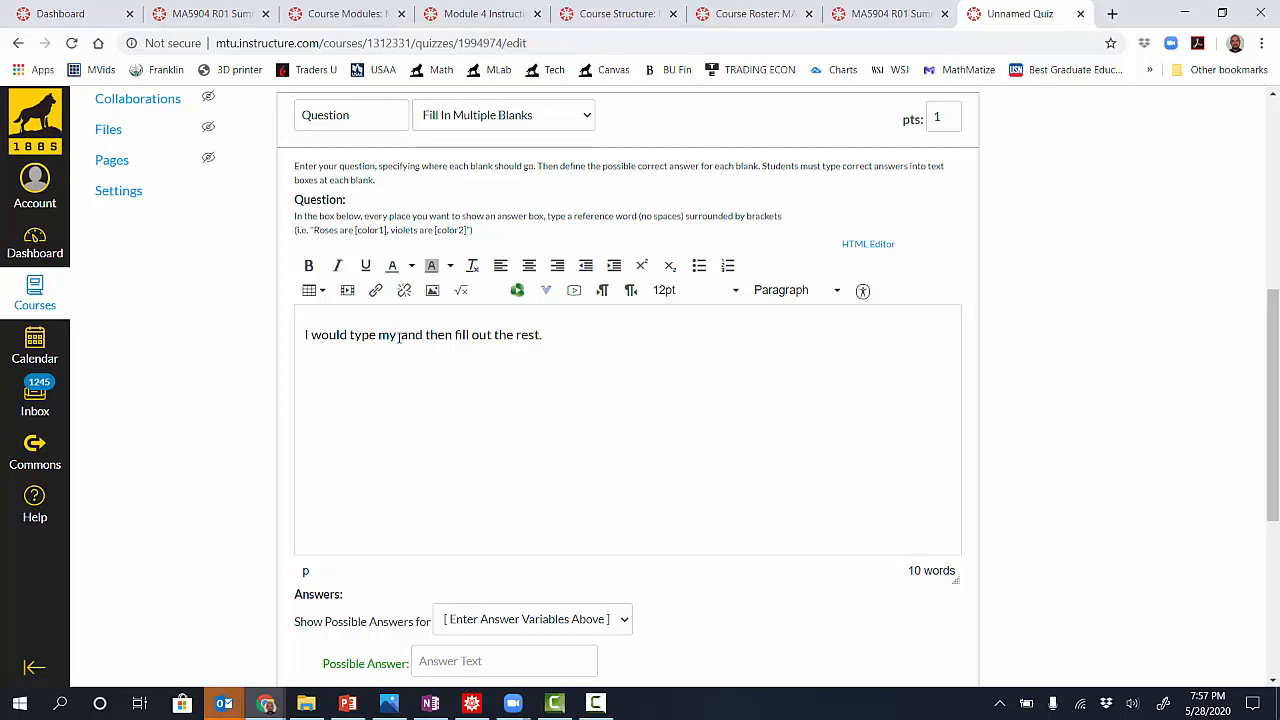
{"action": "type", "text": "[] "}
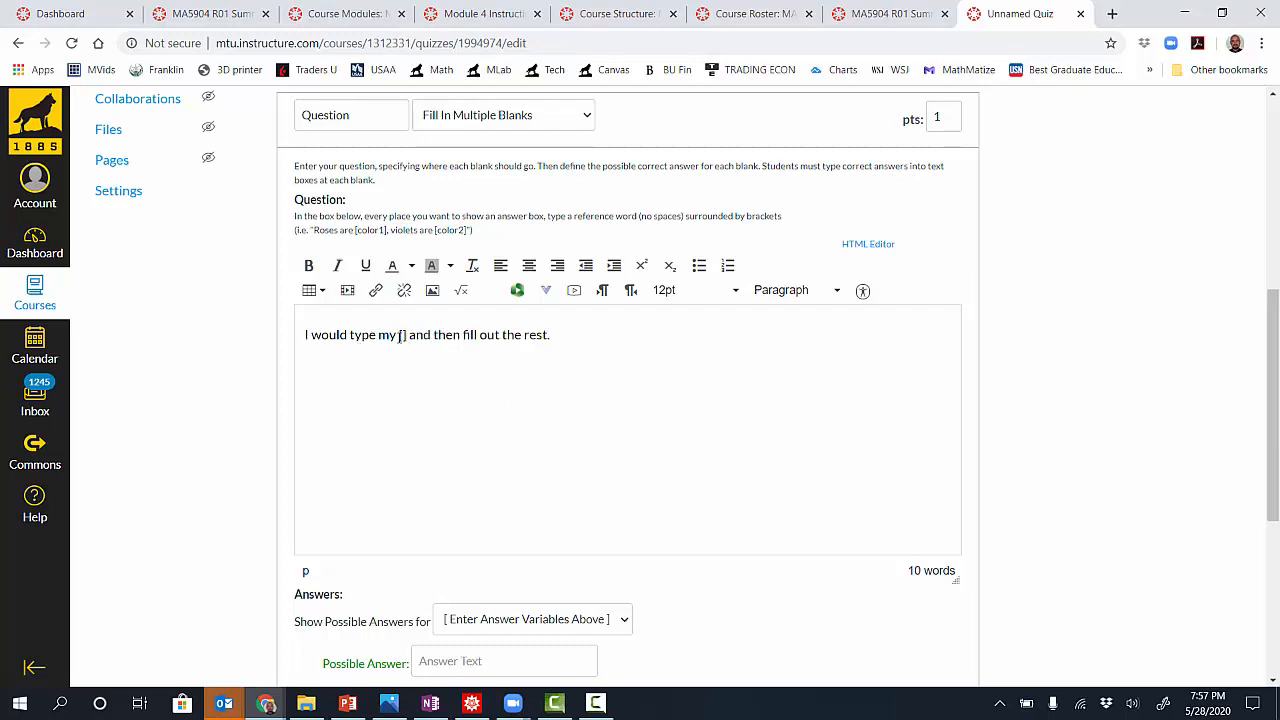
{"action": "type", "text": "question"}
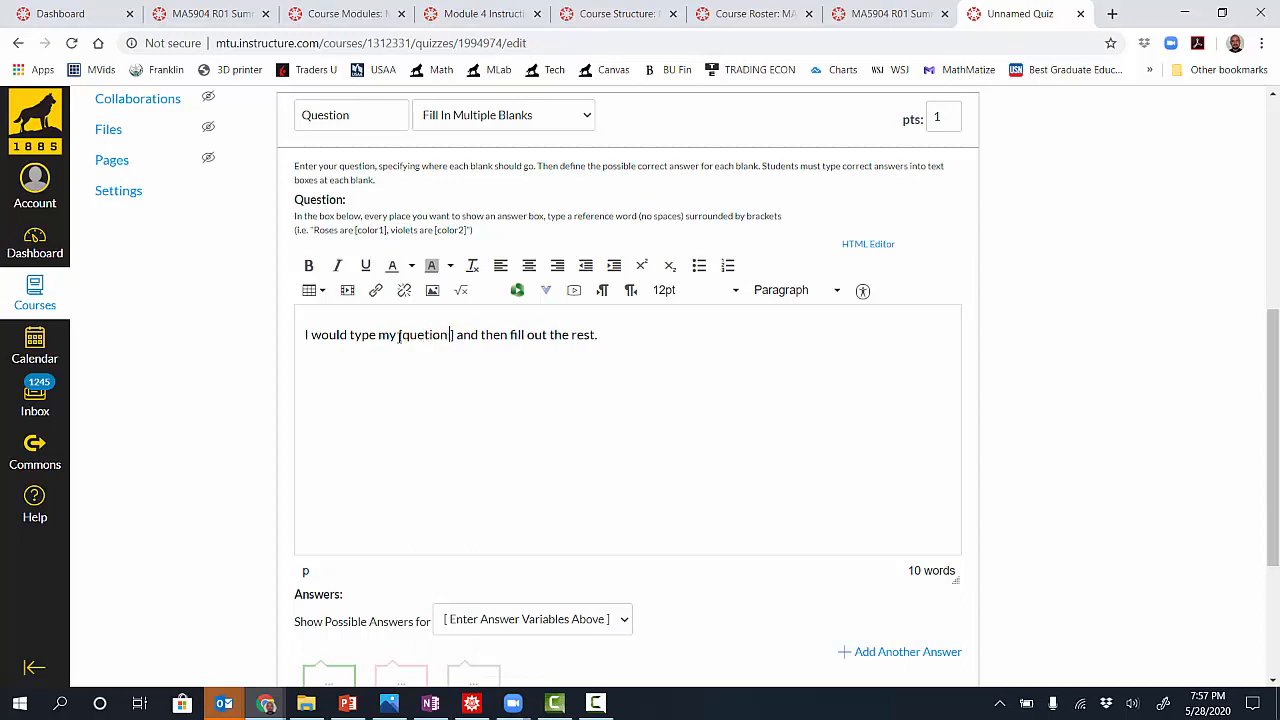
{"action": "key", "text": "BackSpace"}
{"action": "key", "text": "BackSpace"}
{"action": "key", "text": "BackSpace"}
{"action": "type", "text": "ion 1"}
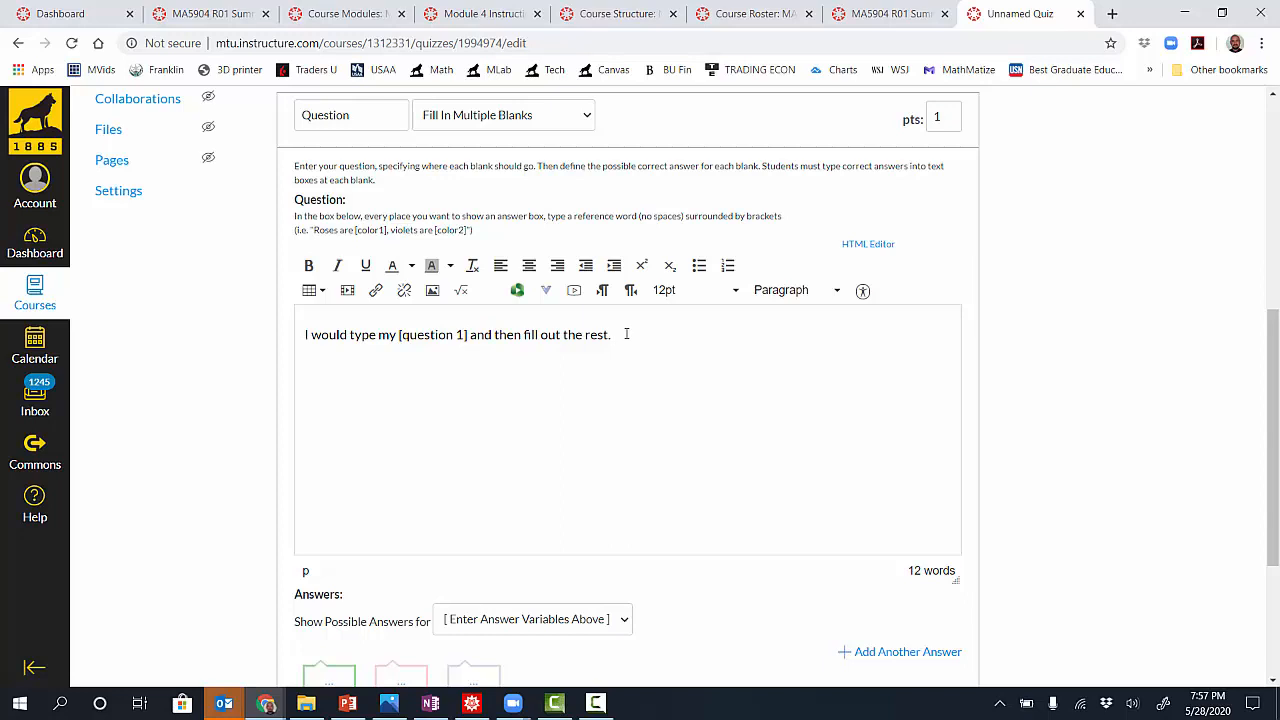
Extend the question's ending to "the rest of the [question 2]" and check the answer variables offered for possible answers
{"action": "type", "text": "t of the [question 2]"}
{"action": "scroll", "coordinate": [590, 440], "scroll_direction": "down", "scroll_amount": 2}
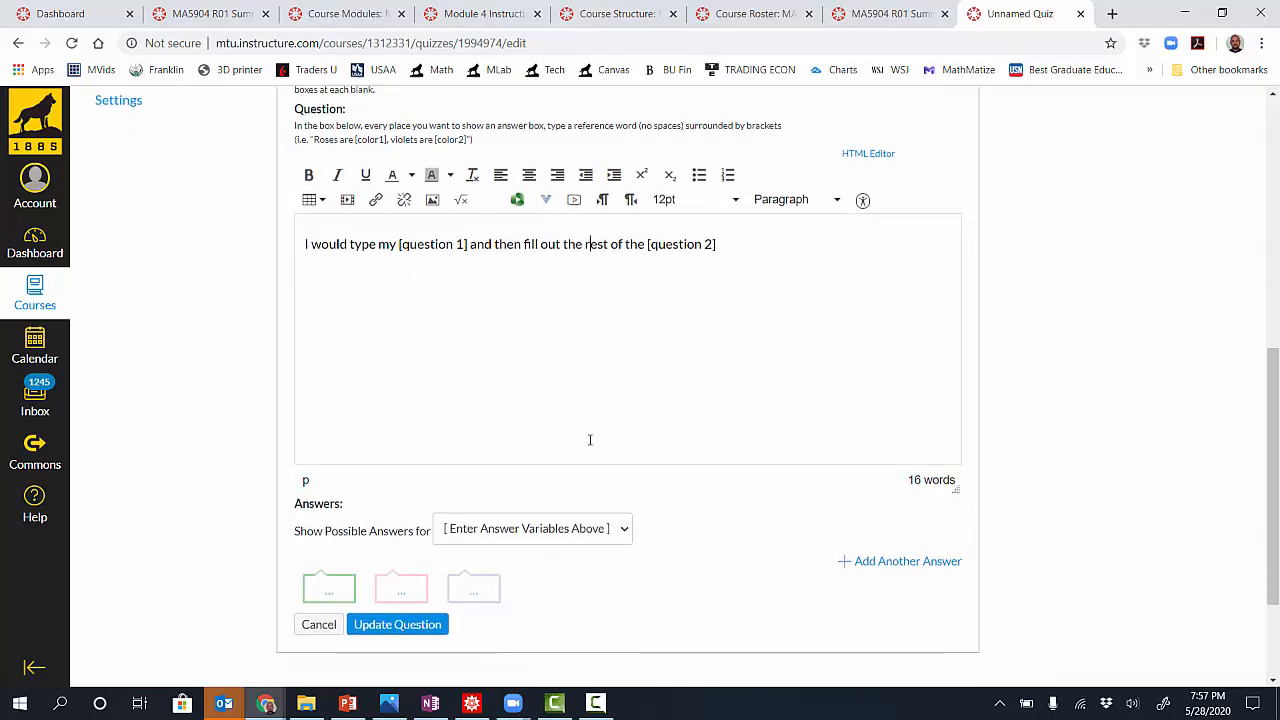
{"action": "left_click", "coordinate": [622, 507]}
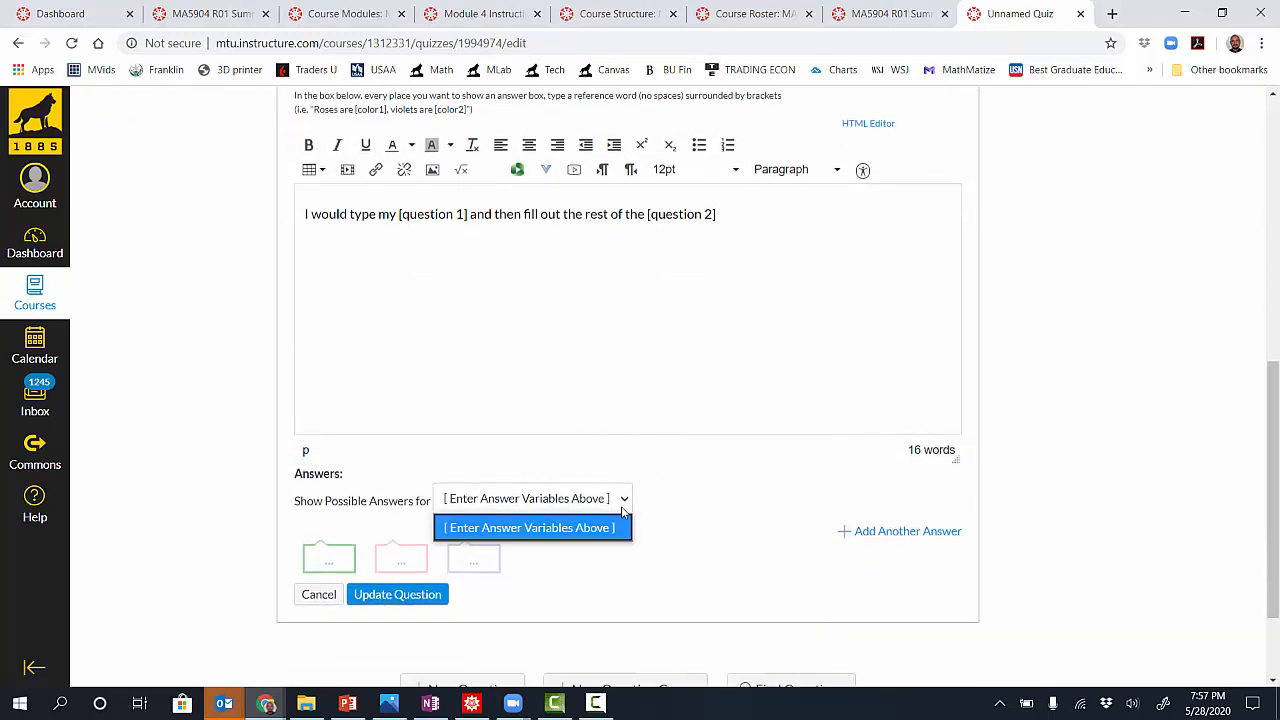
{"action": "left_click", "coordinate": [667, 492]}
{"action": "left_click", "coordinate": [689, 341]}
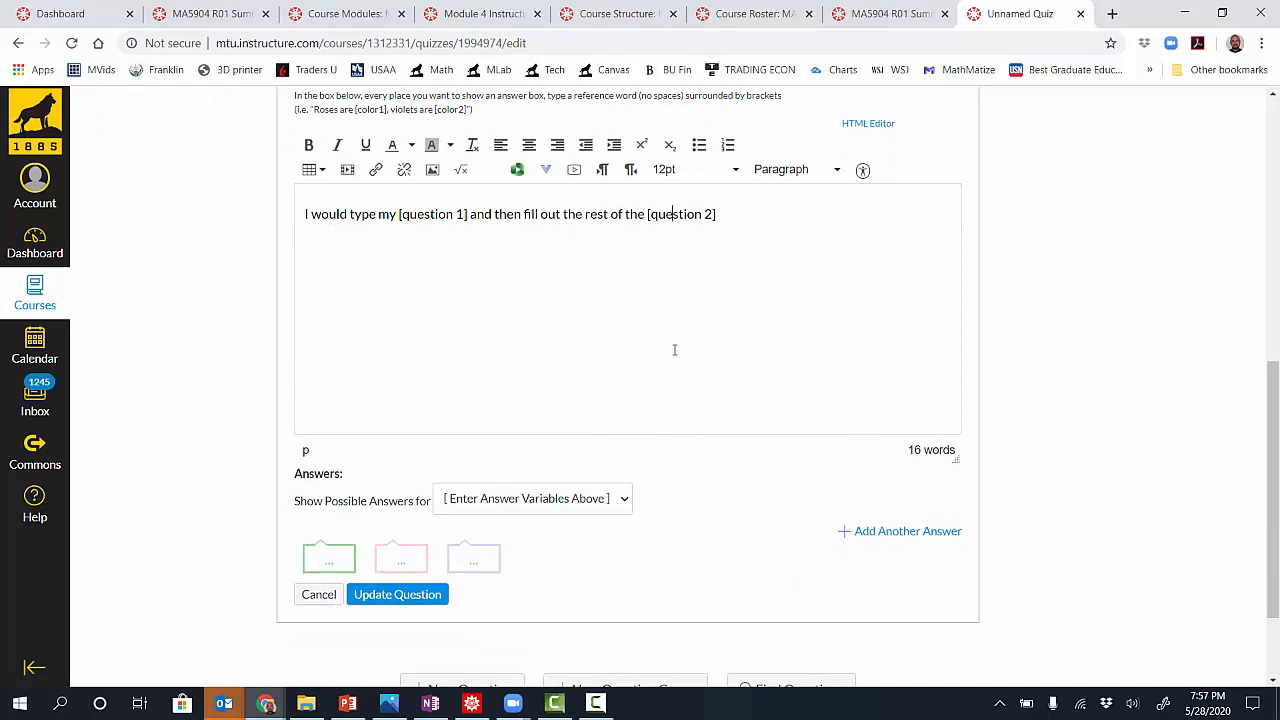
Rename the two bracketed placeholders in the question text to [question] and [question2], without spaces
{"action": "scroll", "coordinate": [674, 350], "scroll_direction": "up", "scroll_amount": 2}
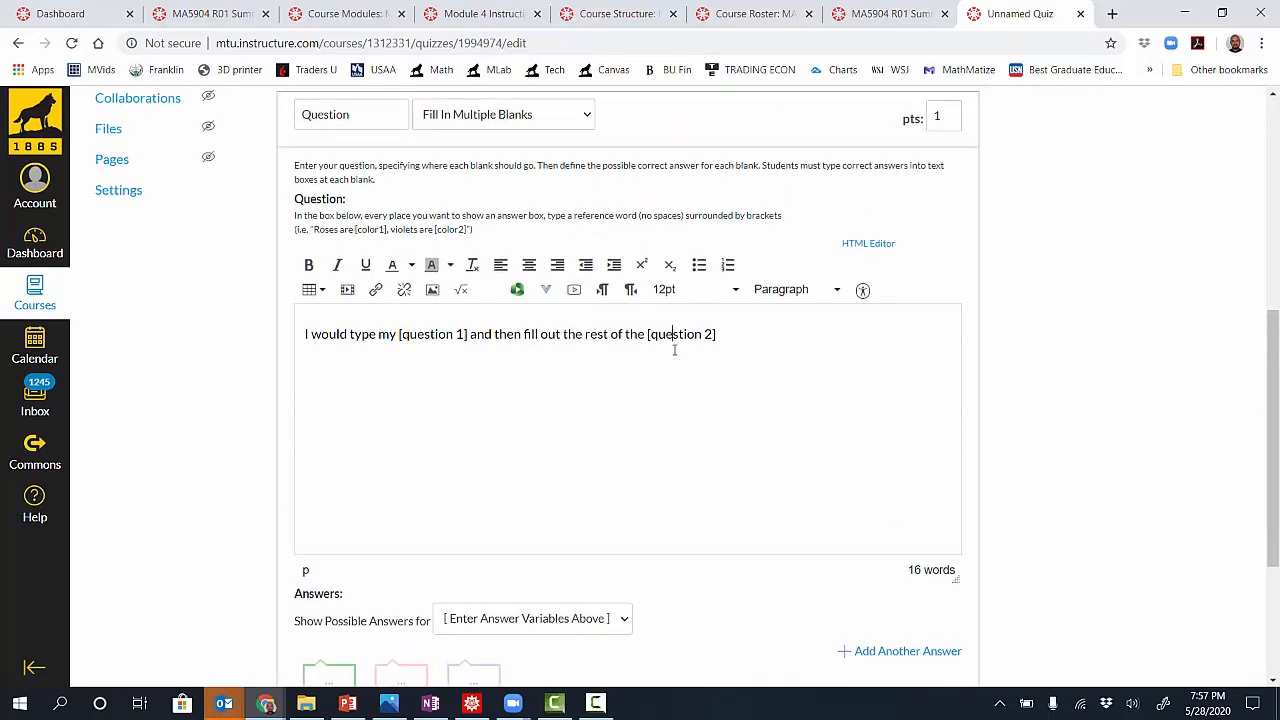
{"action": "double_click", "coordinate": [604, 442]}
{"action": "left_click", "coordinate": [563, 408]}
{"action": "left_click", "coordinate": [461, 335]}
{"action": "key", "text": "BackSpace"}
{"action": "key", "text": "BackSpace"}
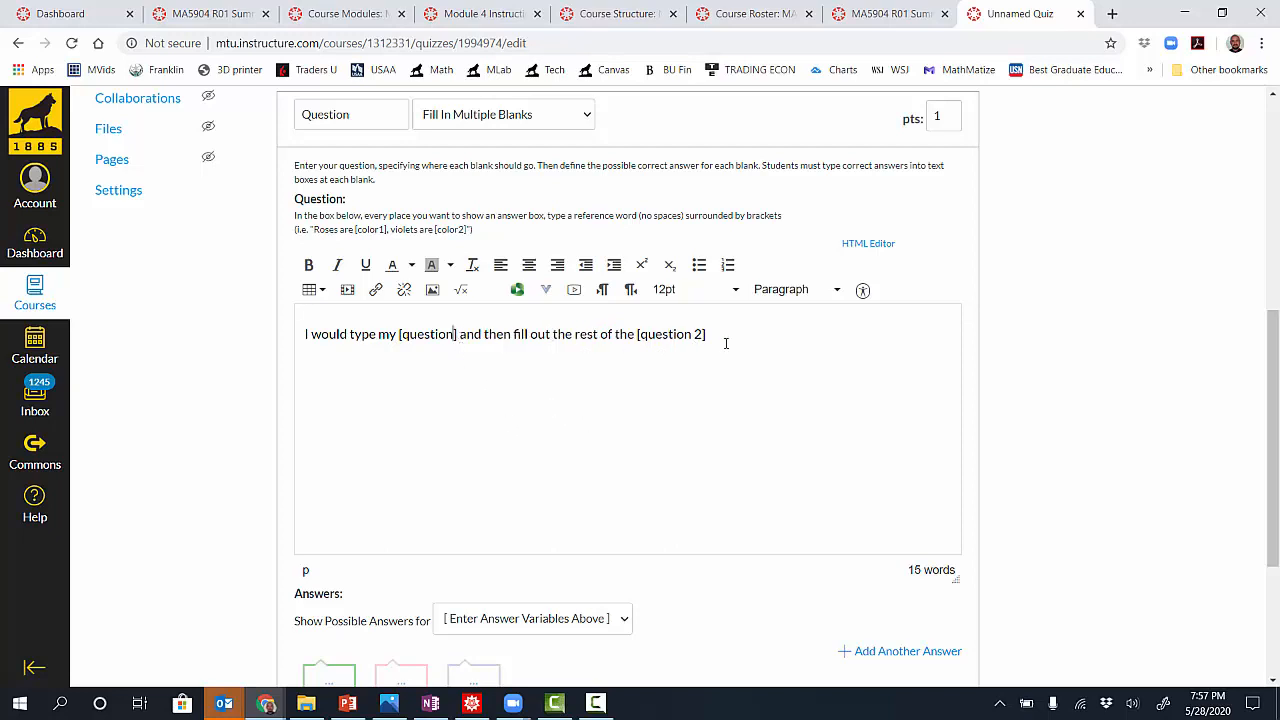
{"action": "left_click", "coordinate": [694, 334]}
{"action": "key", "text": "BackSpace"}
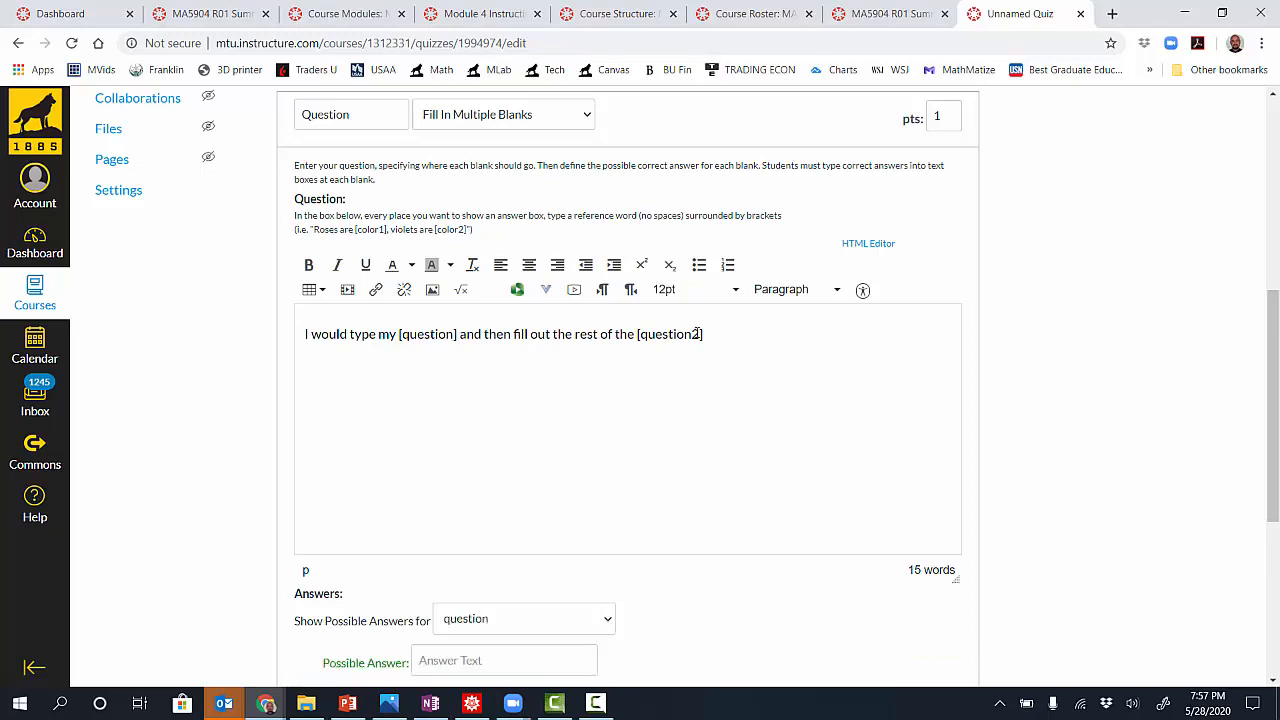
Enter "ans 1" and "ans2" as possible answers for the question blank, and show the possible answers for question2
{"action": "scroll", "coordinate": [717, 445], "scroll_direction": "down", "scroll_amount": 2}
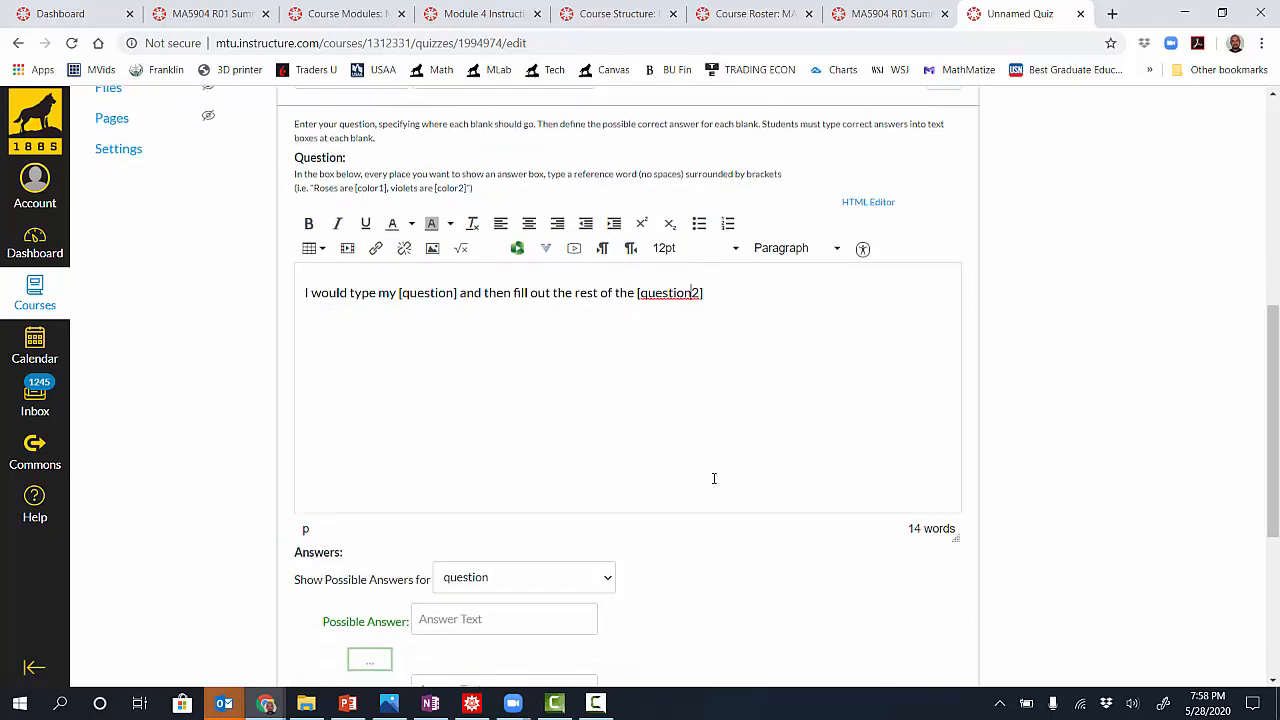
{"action": "scroll", "coordinate": [715, 501], "scroll_direction": "down", "scroll_amount": 1}
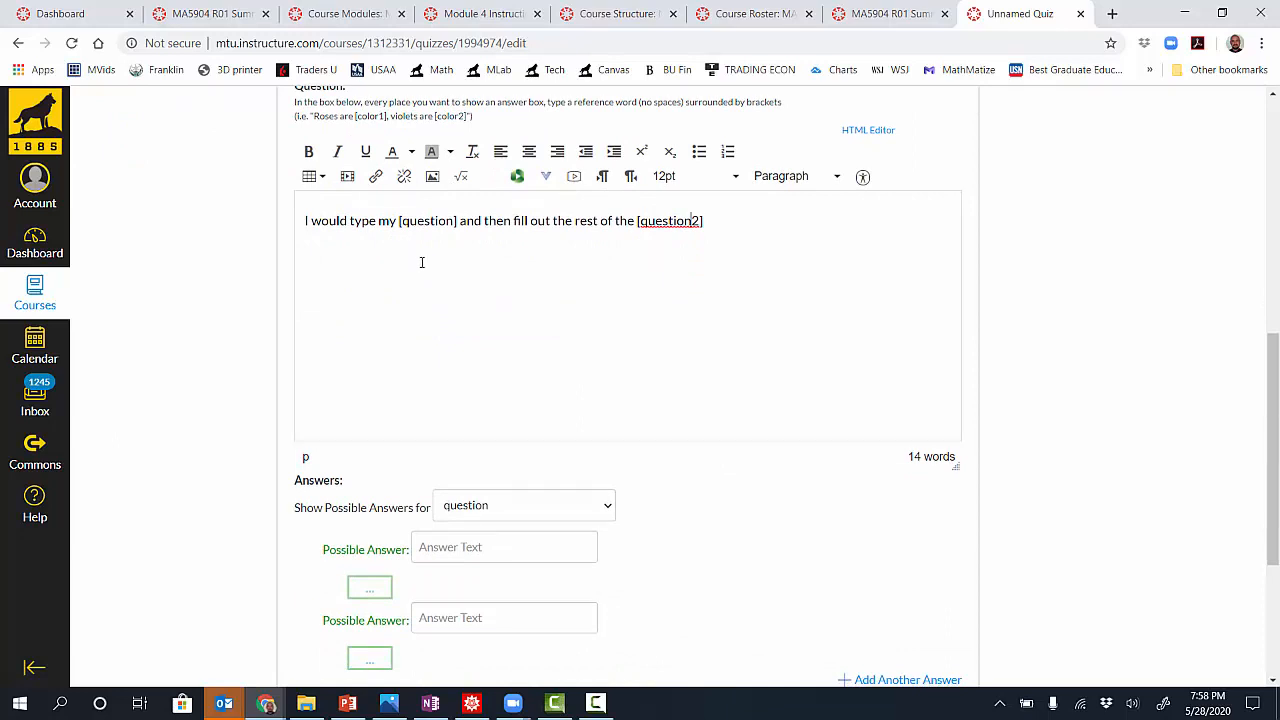
{"action": "left_click", "coordinate": [606, 508]}
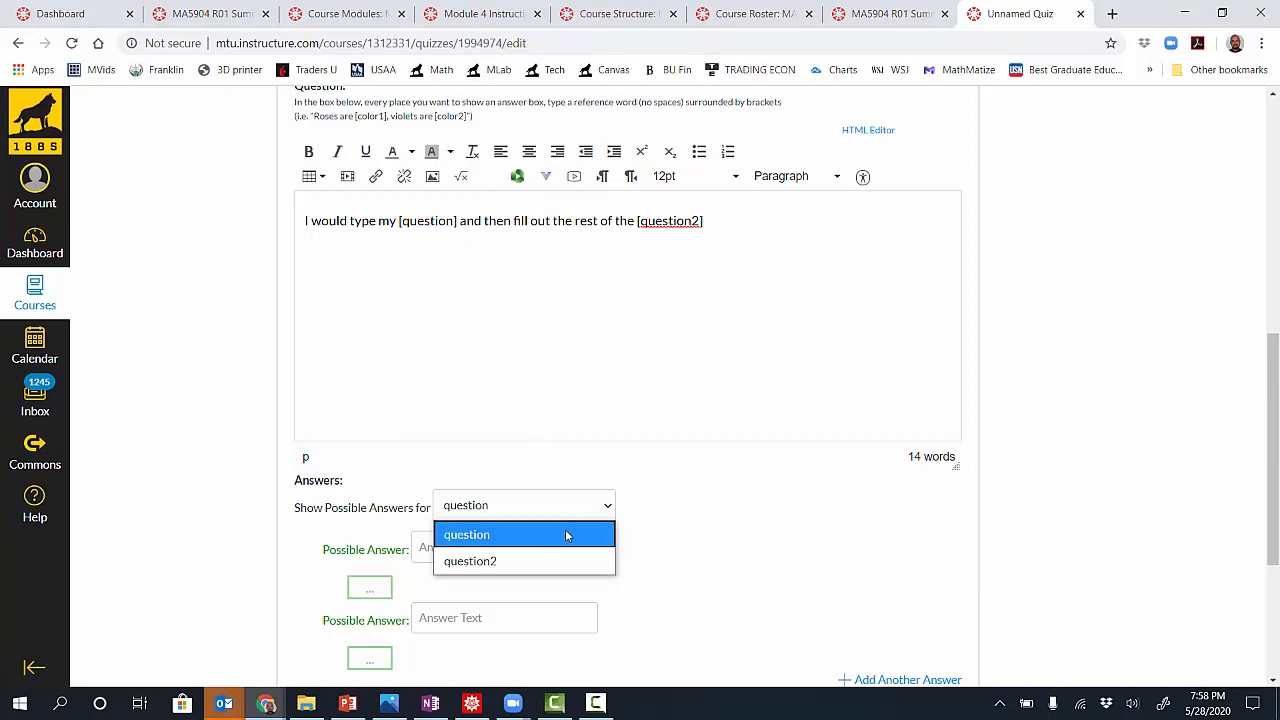
{"action": "left_click", "coordinate": [569, 534]}
{"action": "left_click", "coordinate": [476, 548]}
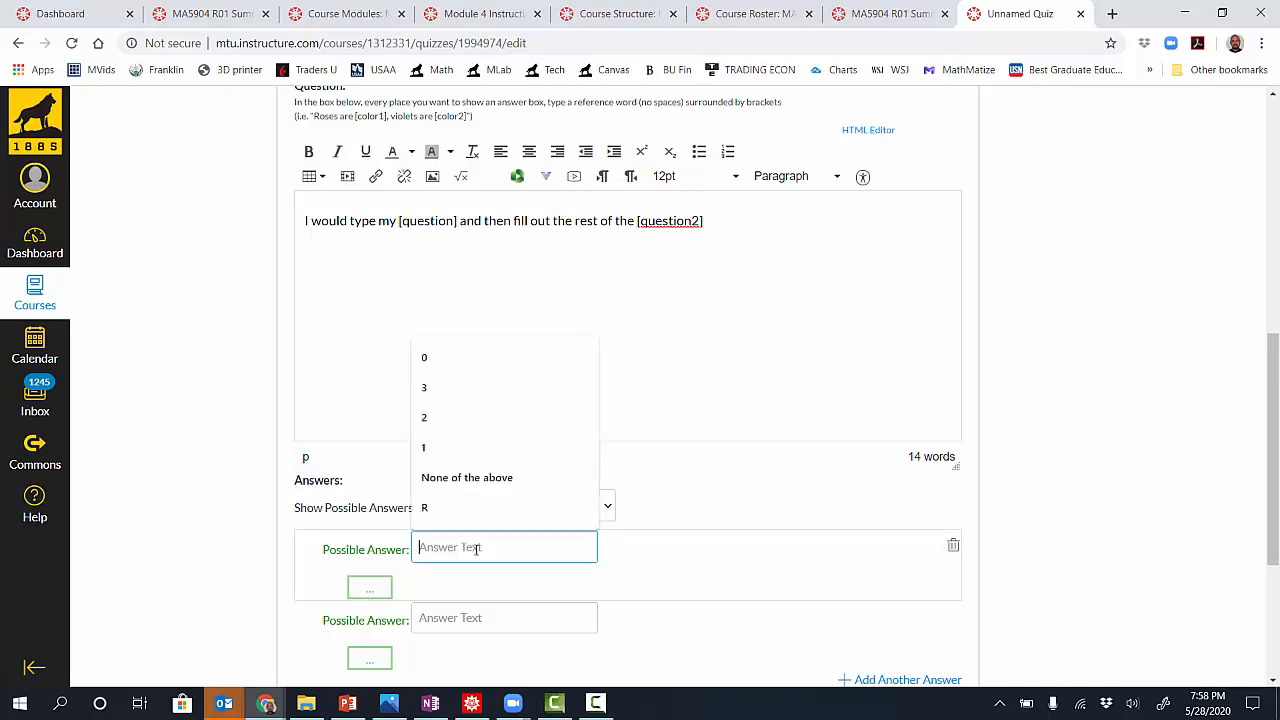
{"action": "type", "text": "ans 1"}
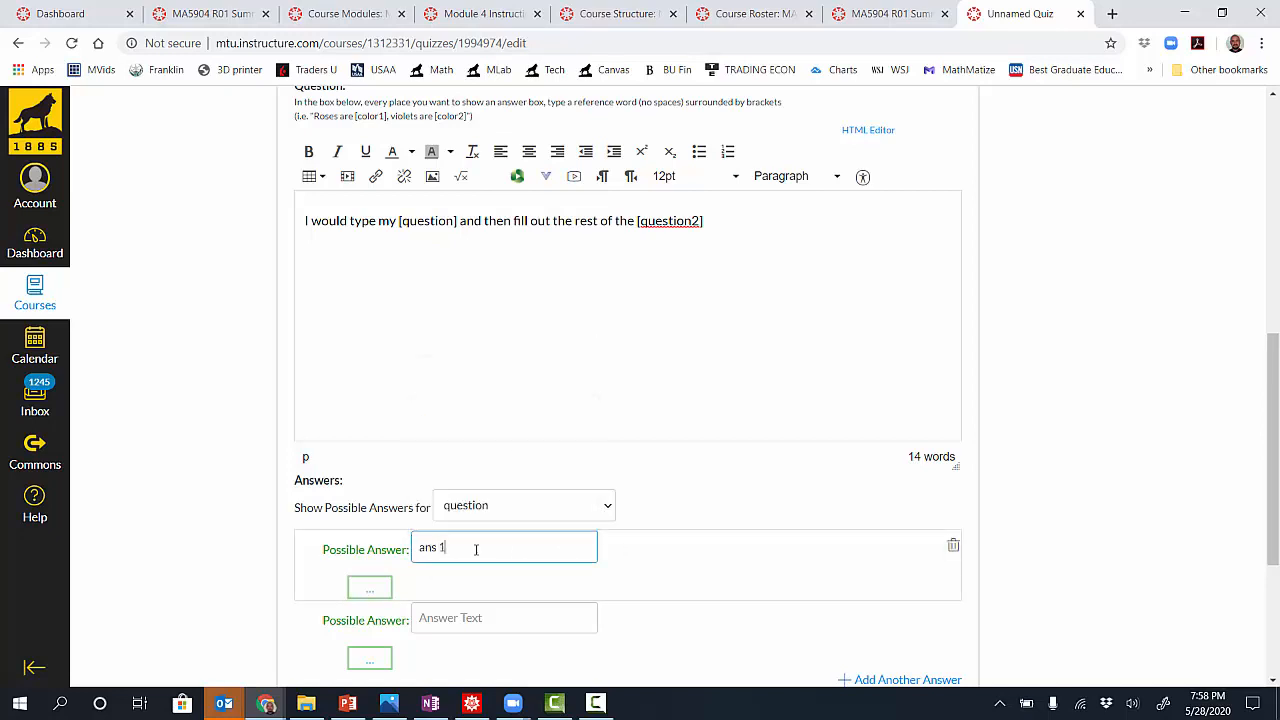
{"action": "left_click", "coordinate": [461, 617]}
{"action": "type", "text": "as"}
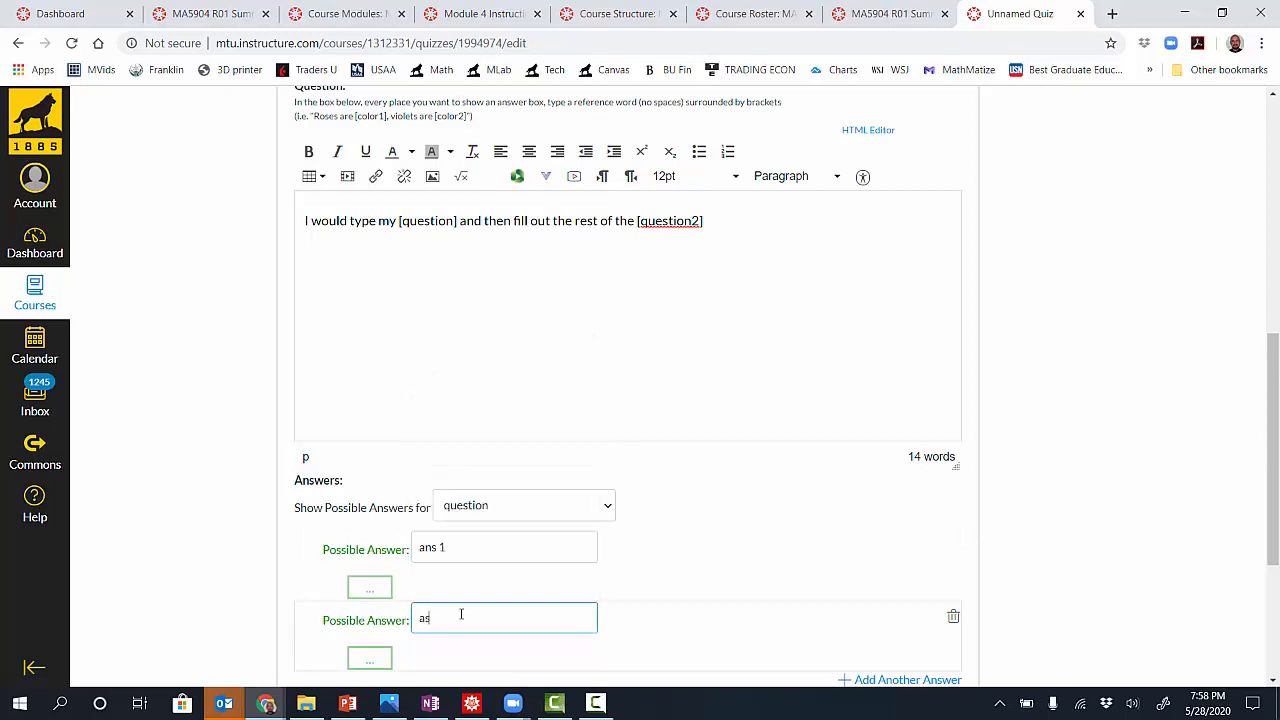
{"action": "key", "text": "BackSpace"}
{"action": "type", "text": "ns2"}
{"action": "left_click", "coordinate": [602, 515]}
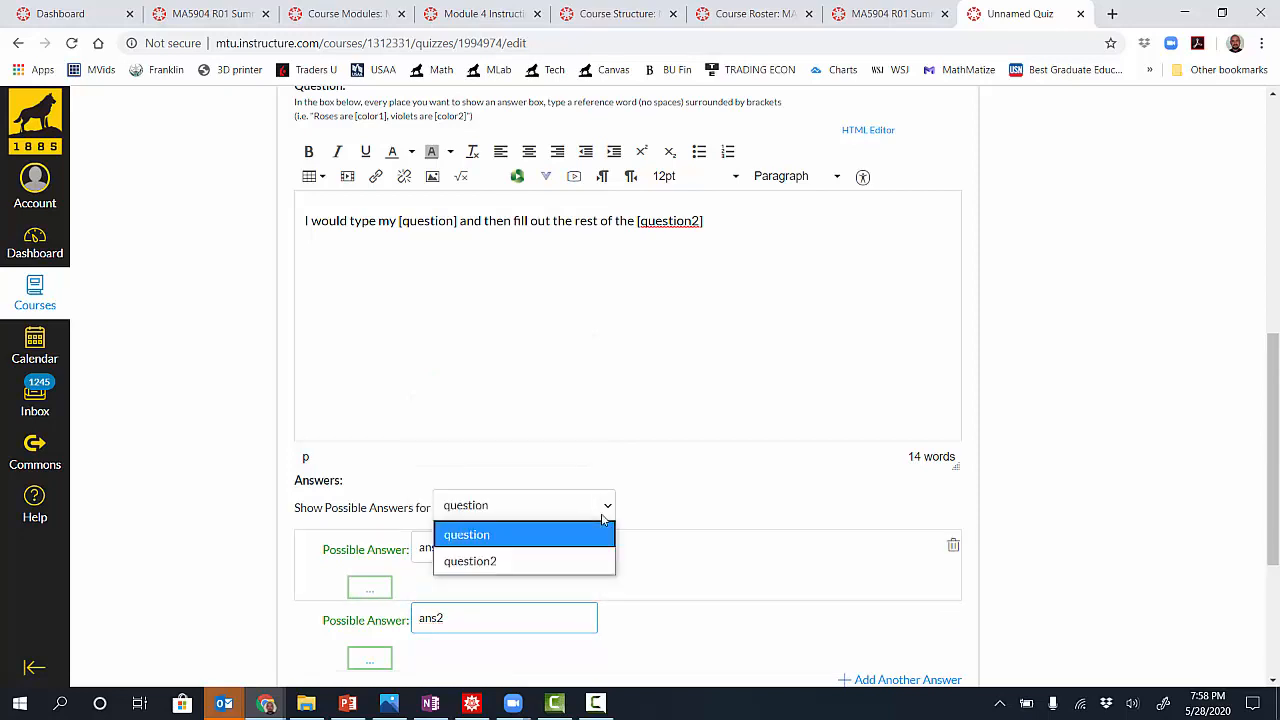
{"action": "left_click", "coordinate": [543, 558]}
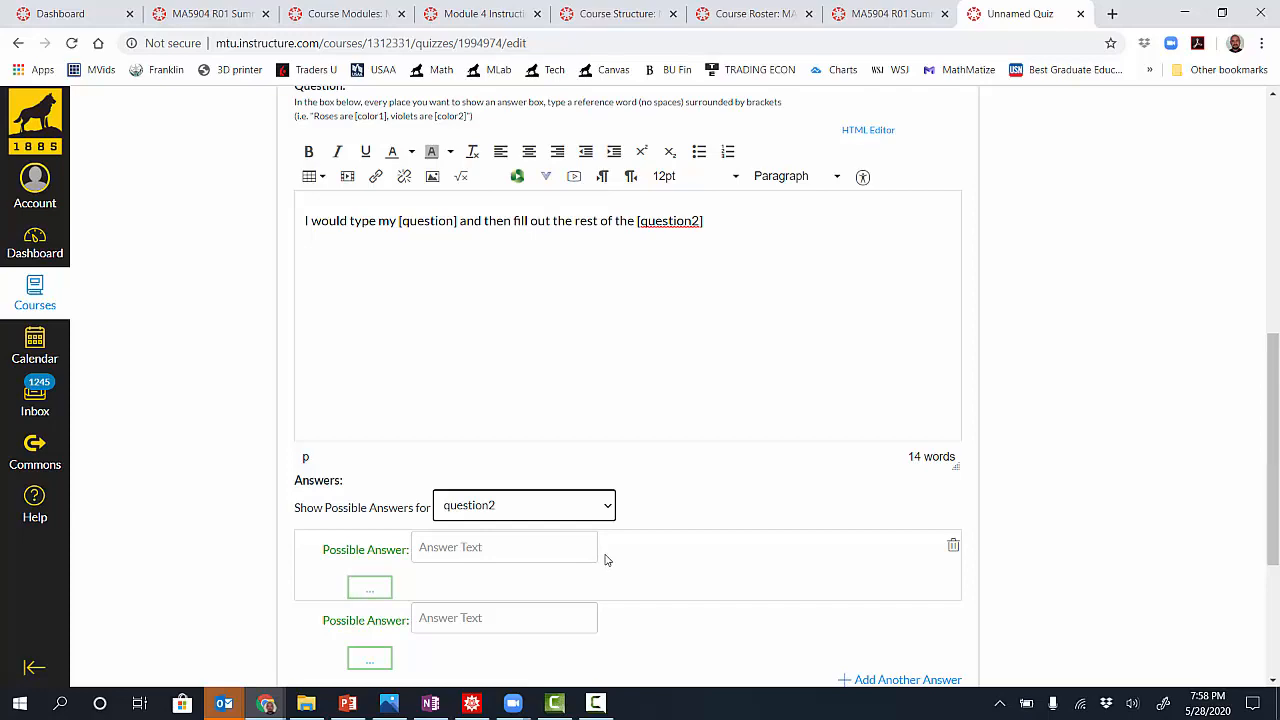
Change the question type to Multiple Dropdowns and highlight the [question] and [question2] placeholders in turn in the text
{"action": "scroll", "coordinate": [720, 426], "scroll_direction": "up", "scroll_amount": 2}
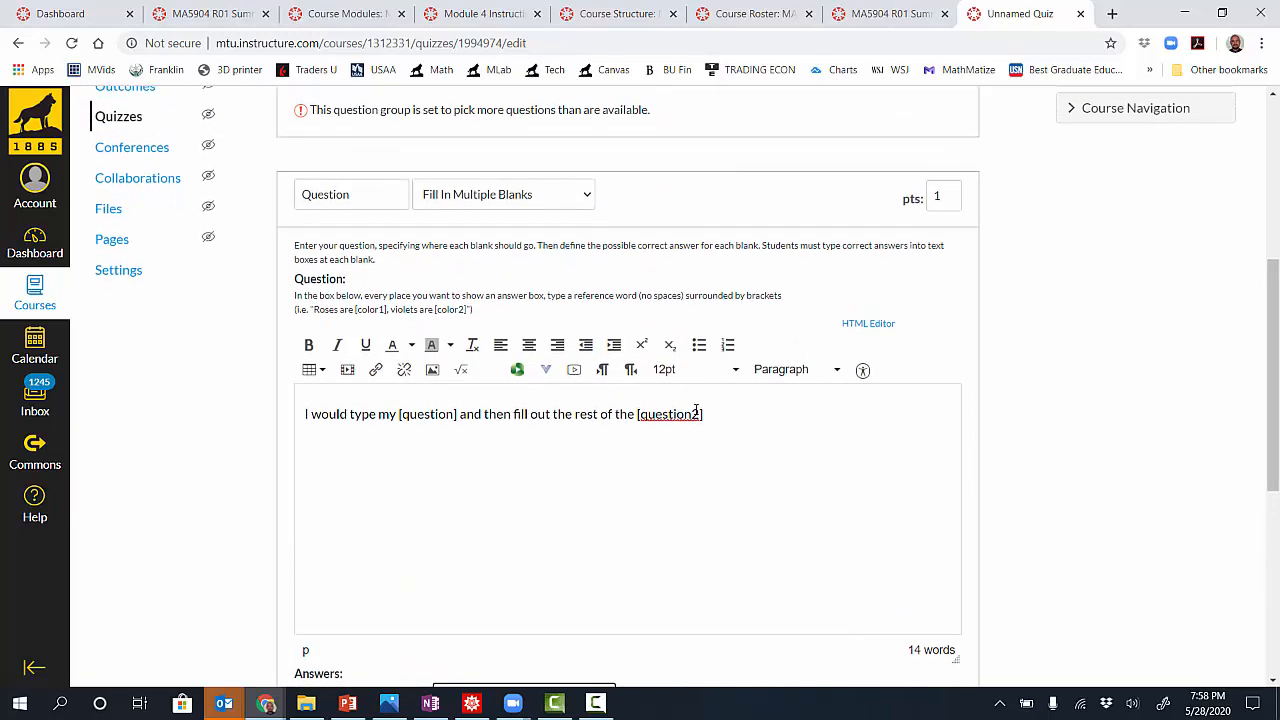
{"action": "left_click", "coordinate": [586, 196]}
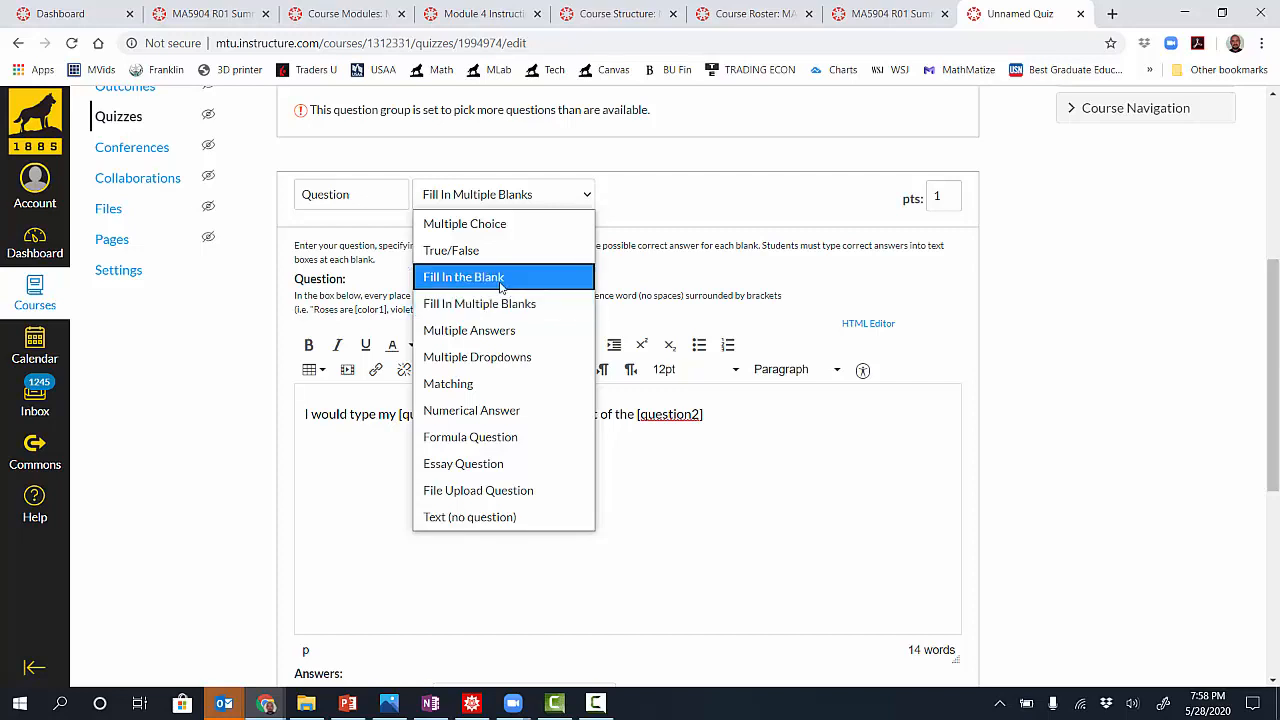
{"action": "left_click", "coordinate": [519, 357]}
{"action": "left_click", "coordinate": [572, 489]}
{"action": "scroll", "coordinate": [570, 505], "scroll_direction": "down", "scroll_amount": 1}
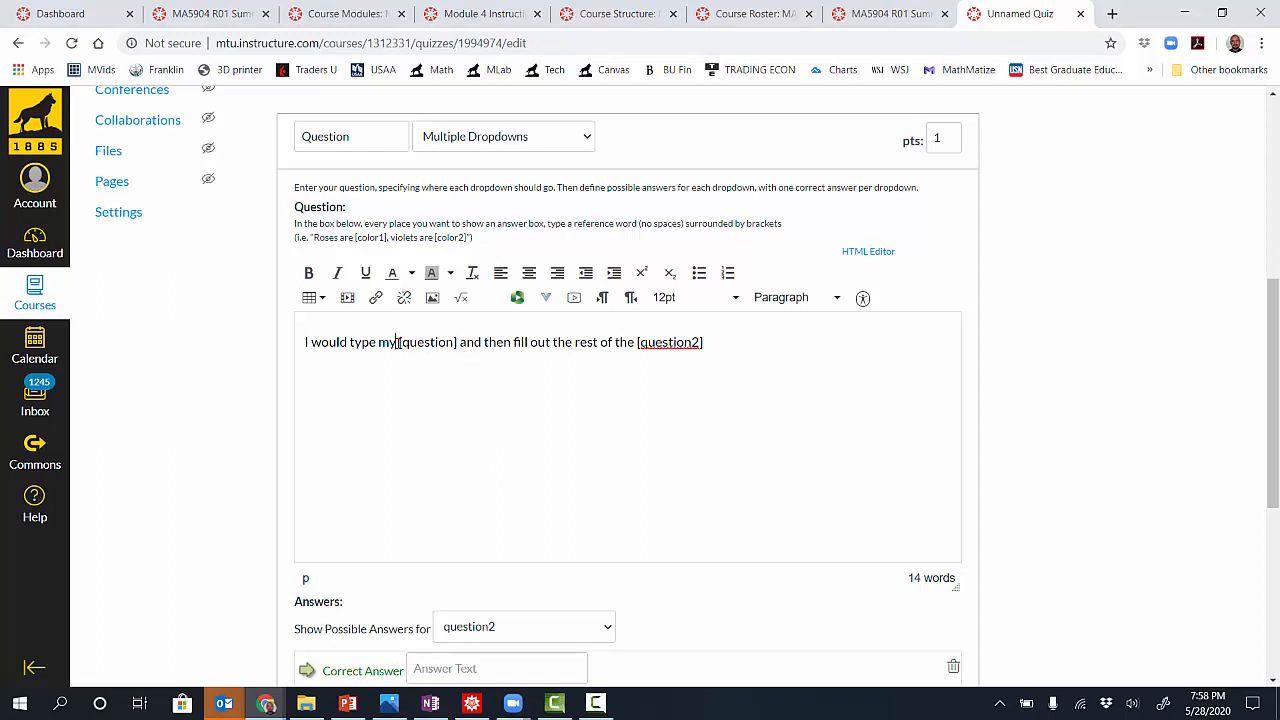
{"action": "left_click_drag", "start_coordinate": [399, 342], "coordinate": [461, 342]}
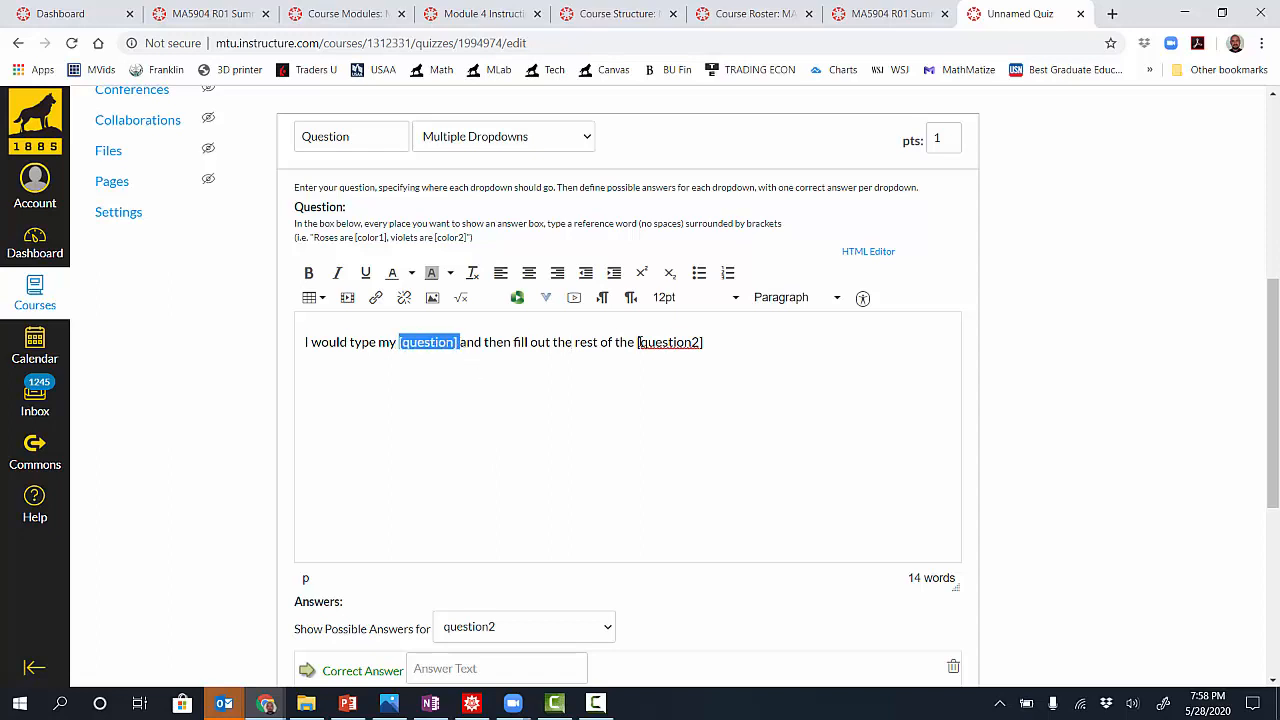
{"action": "left_click_drag", "start_coordinate": [637, 342], "coordinate": [704, 342]}
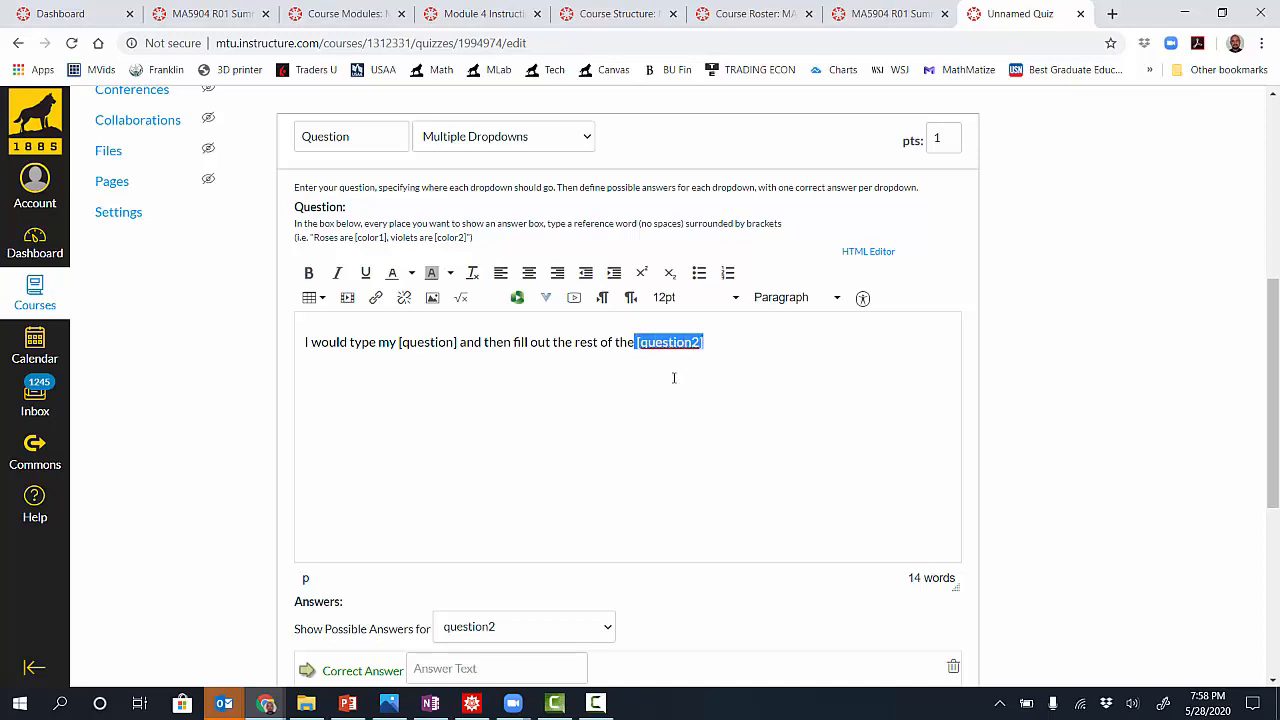
Enter "opt 1" and "opt 2" as possible answers for the question dropdown and mark "opt 2" as correct
{"action": "scroll", "coordinate": [632, 428], "scroll_direction": "down", "scroll_amount": 3}
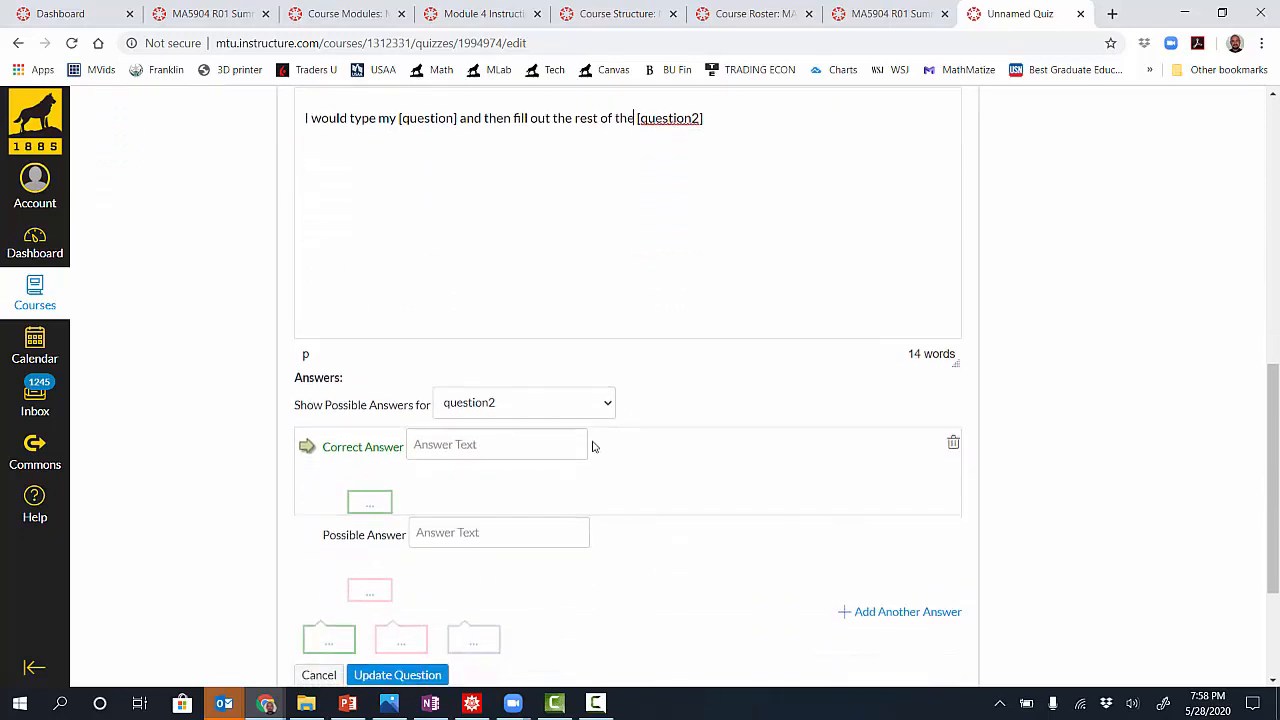
{"action": "left_click", "coordinate": [516, 453]}
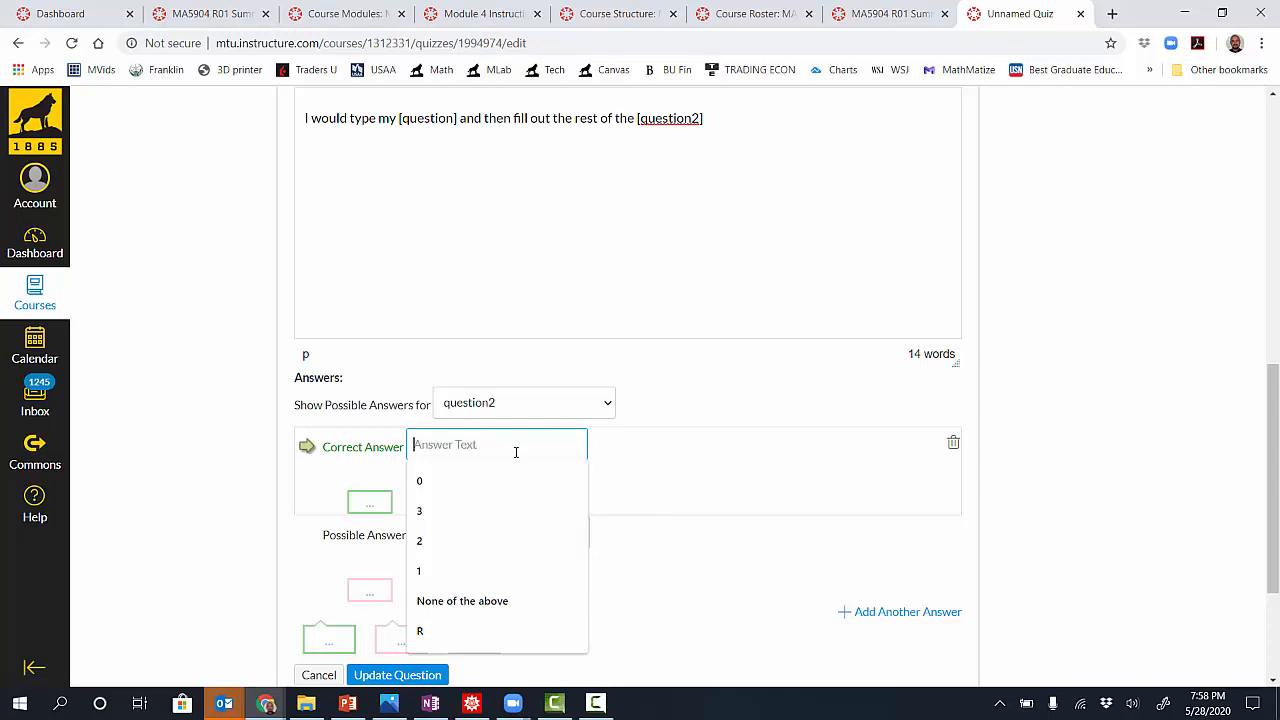
{"action": "left_click", "coordinate": [514, 402]}
{"action": "left_click", "coordinate": [508, 432]}
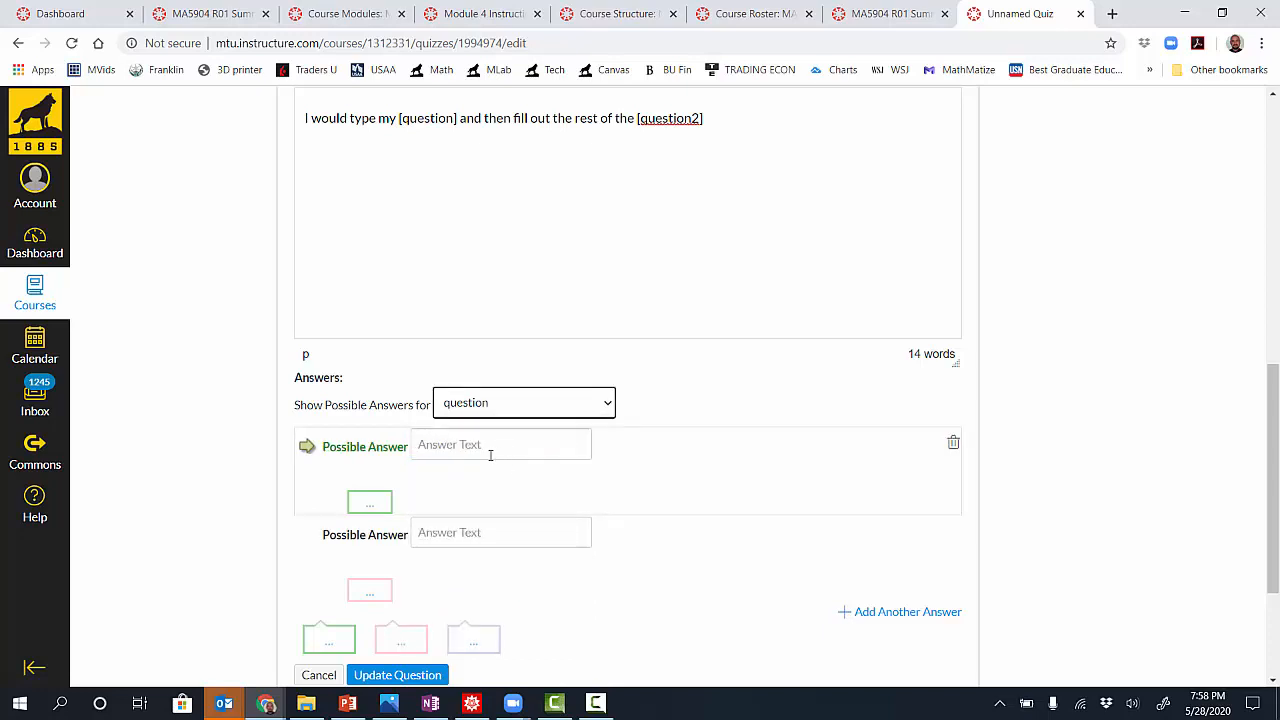
{"action": "left_click", "coordinate": [490, 455]}
{"action": "type", "text": "opt 1"}
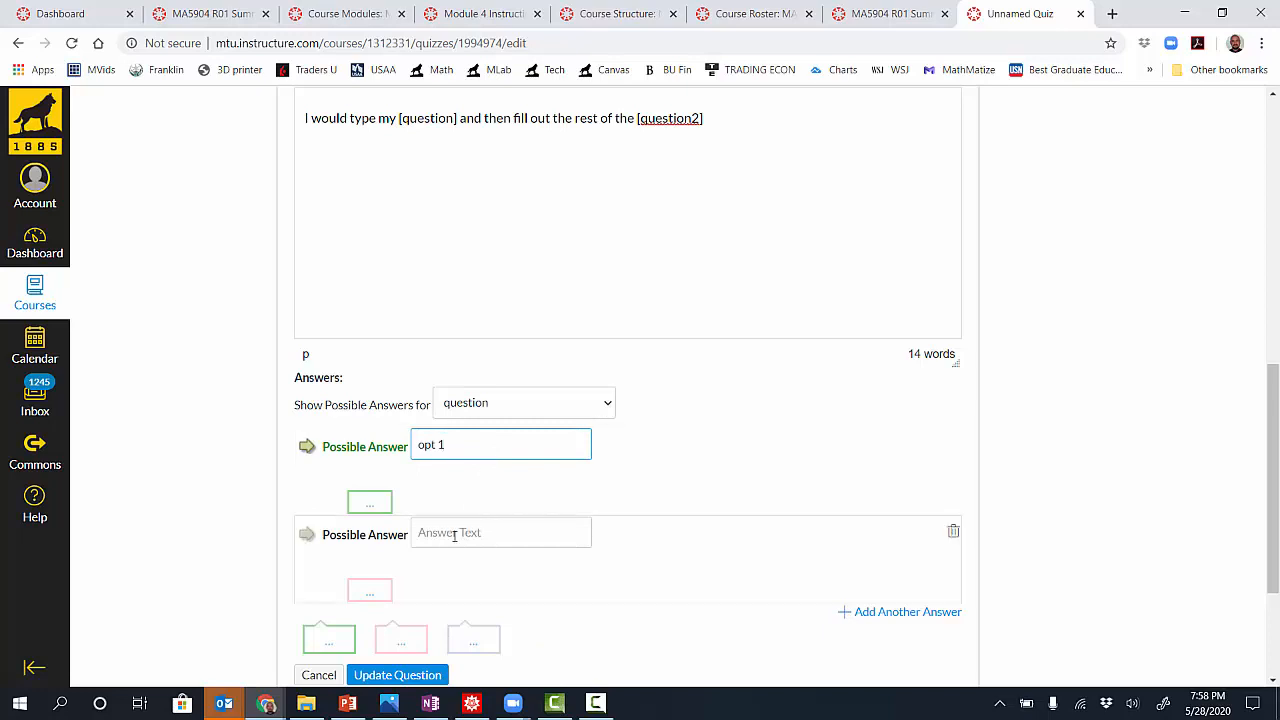
{"action": "left_click", "coordinate": [454, 536]}
{"action": "type", "text": "opt 2"}
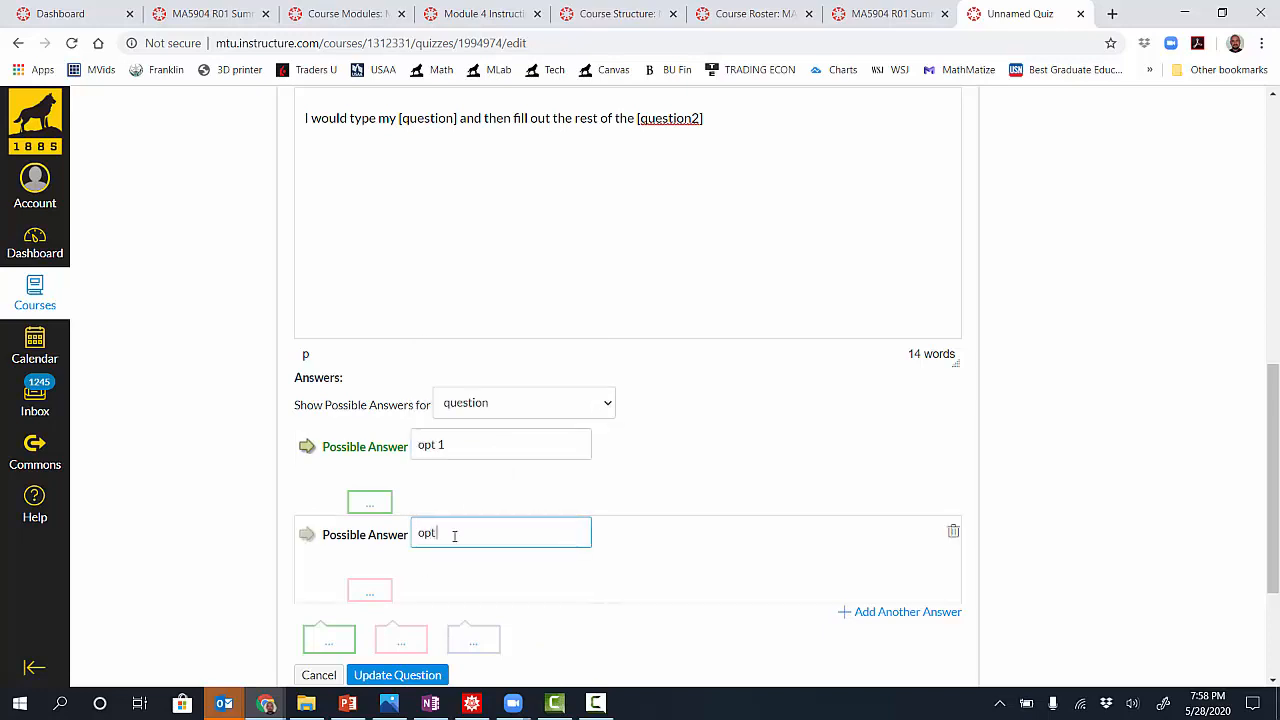
{"action": "left_click", "coordinate": [305, 535]}
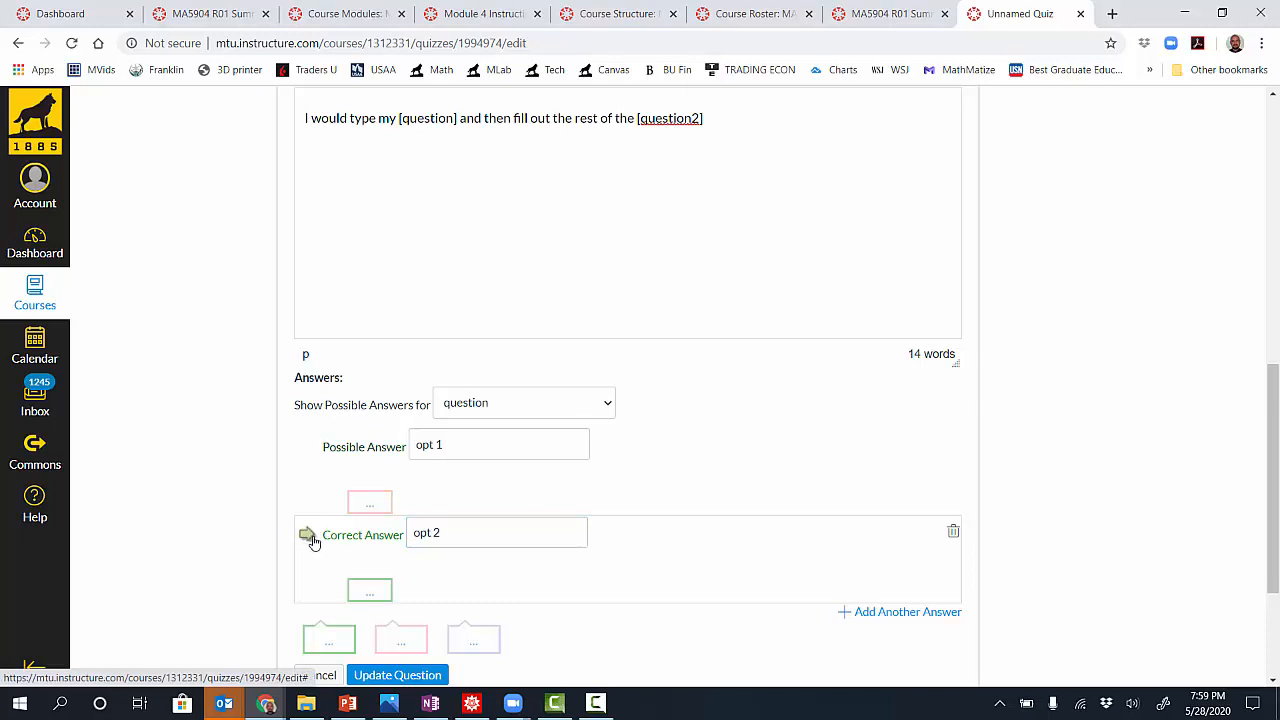
For question2, enter 1 as the correct answer and 2 as the other possible answer, and save the question
{"action": "left_click", "coordinate": [580, 404]}
{"action": "left_click", "coordinate": [539, 459]}
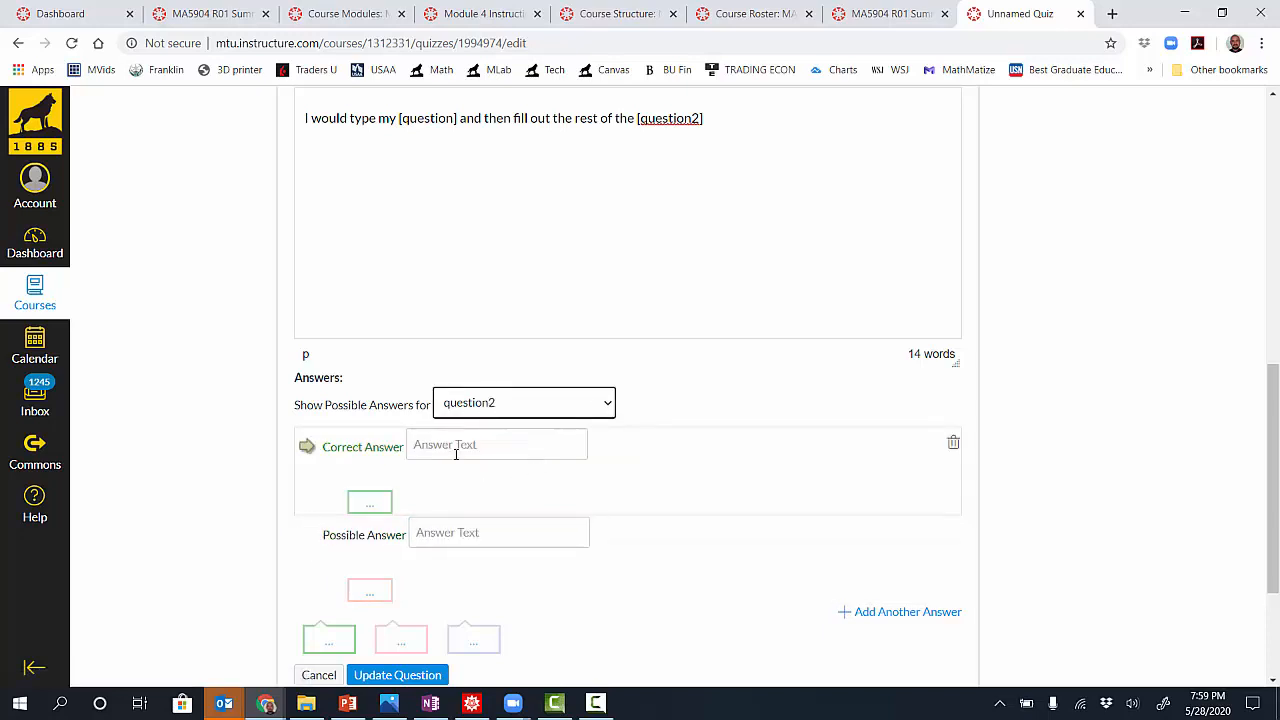
{"action": "left_click", "coordinate": [453, 450]}
{"action": "type", "text": "1"}
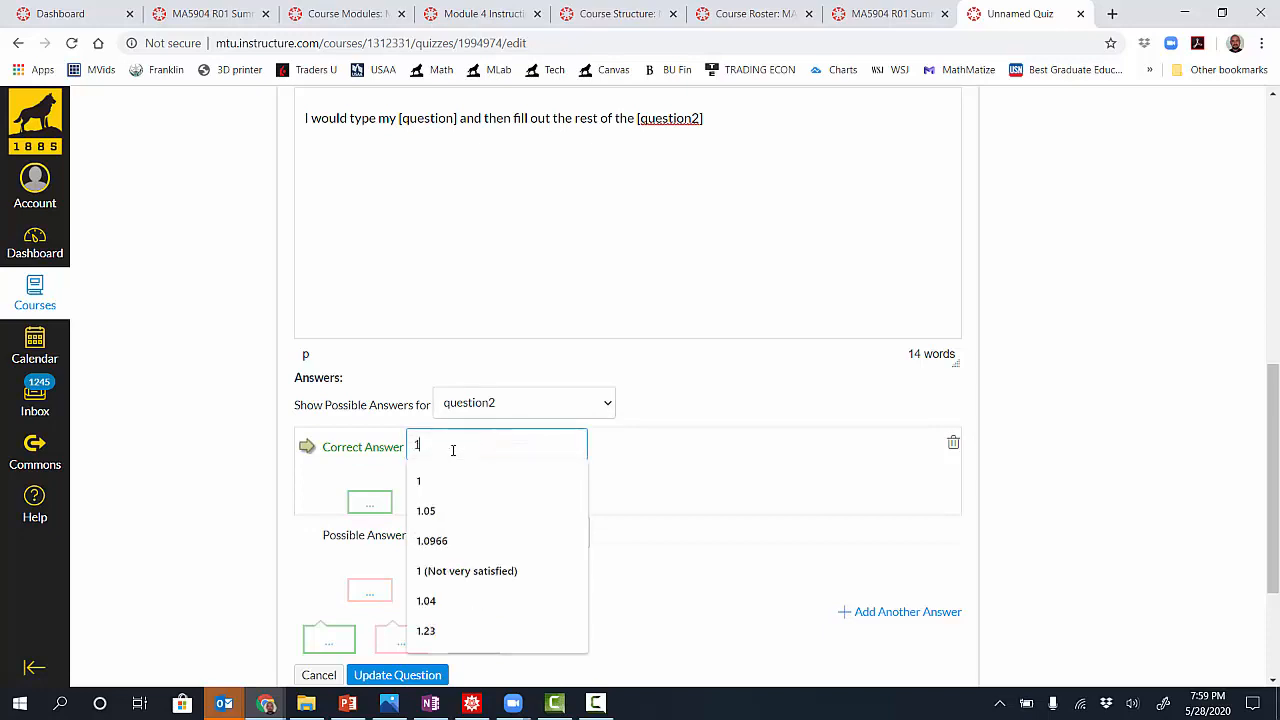
{"action": "left_click", "coordinate": [278, 593]}
{"action": "left_click", "coordinate": [436, 540]}
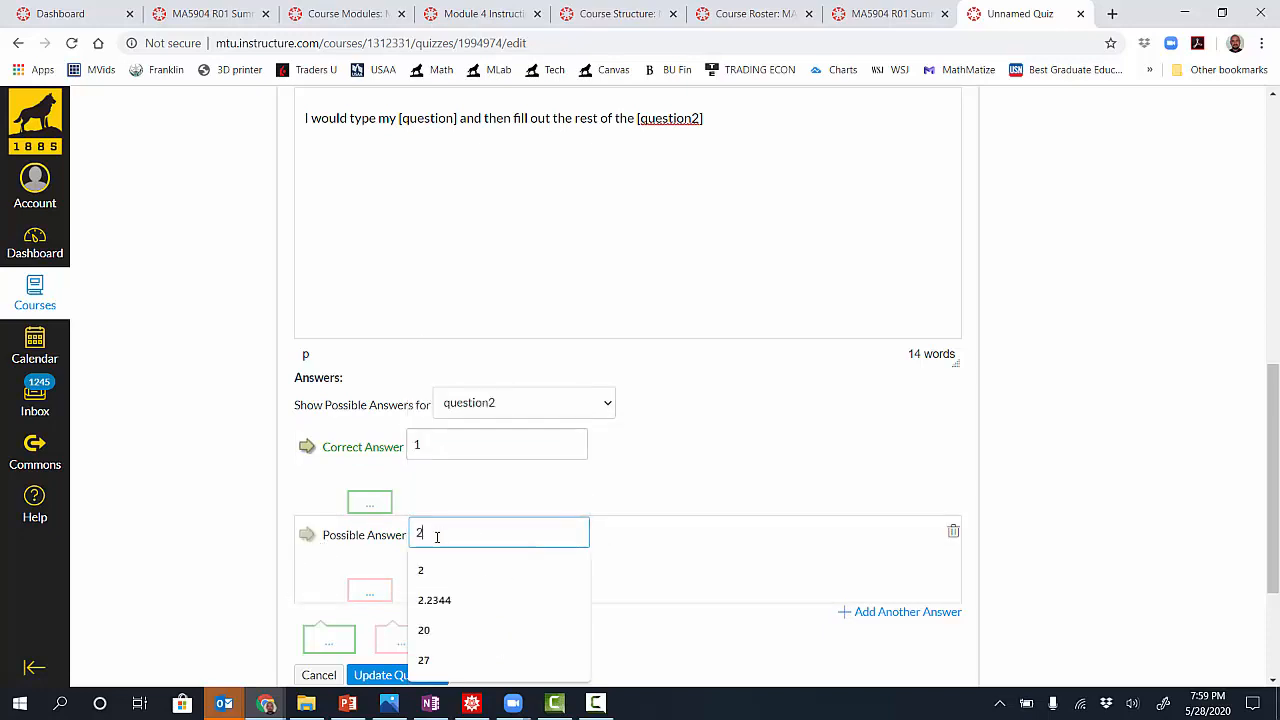
{"action": "type", "text": "2"}
{"action": "left_click", "coordinate": [480, 511]}
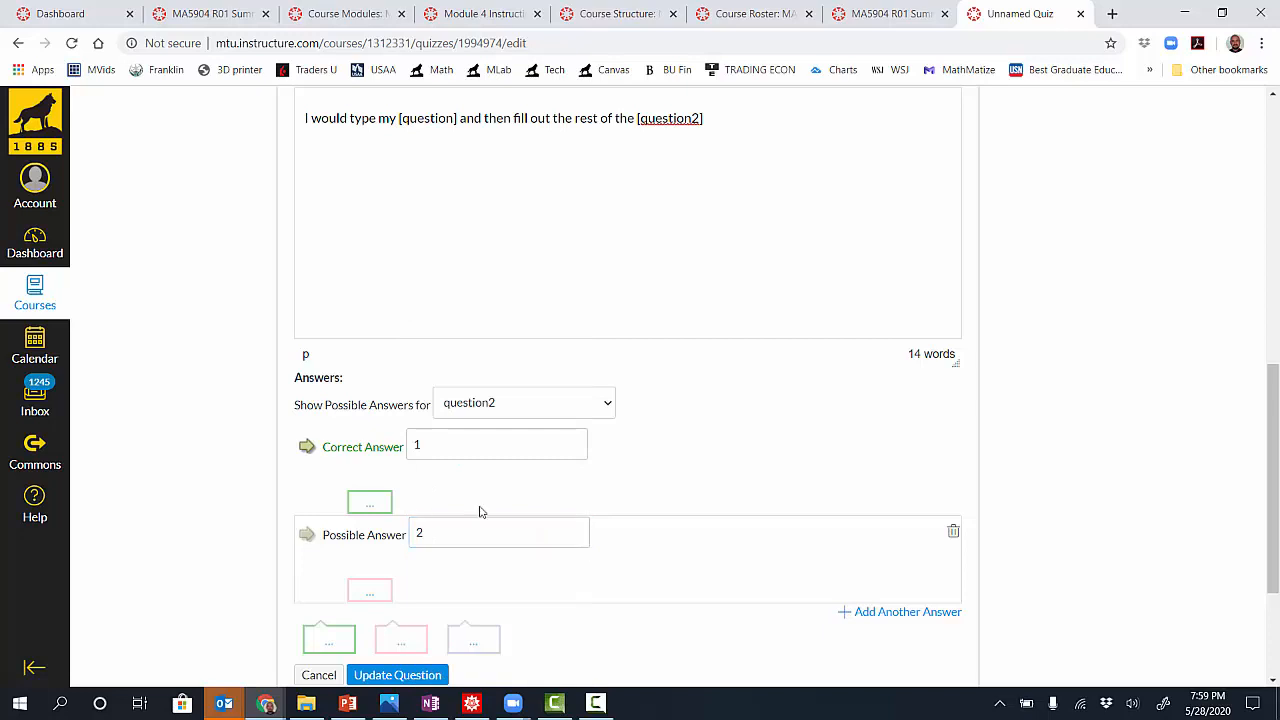
{"action": "left_click", "coordinate": [397, 675]}
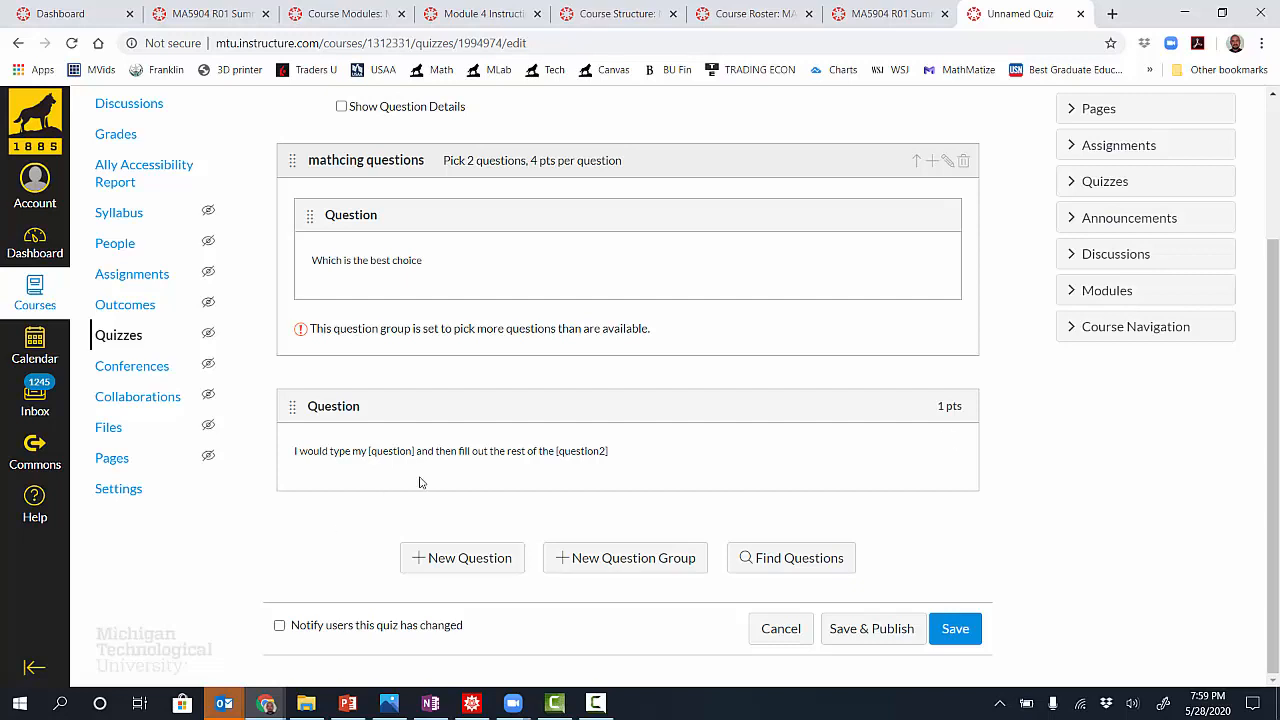
Add a new question to the quiz and set its type to Essay Question
{"action": "left_click", "coordinate": [428, 557]}
{"action": "left_click", "coordinate": [577, 387]}
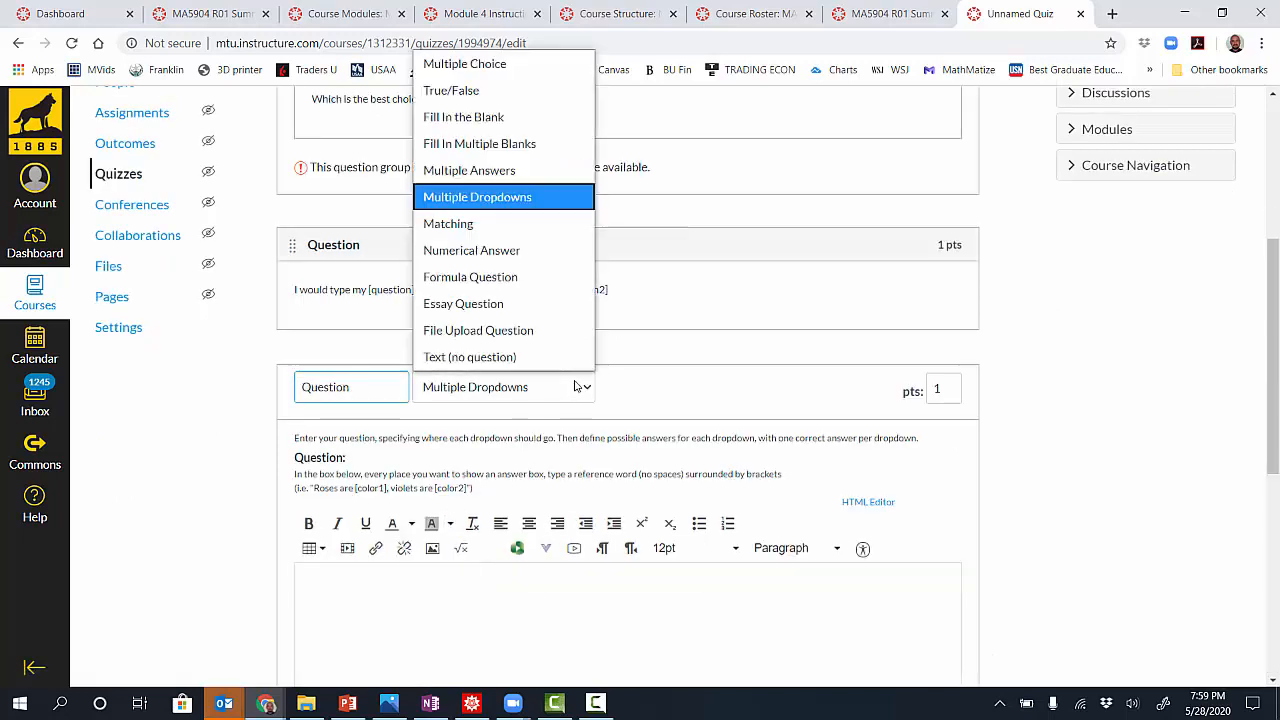
{"action": "left_click", "coordinate": [682, 397]}
{"action": "scroll", "coordinate": [680, 397], "scroll_direction": "down", "scroll_amount": 1}
{"action": "scroll", "coordinate": [660, 393], "scroll_direction": "up", "scroll_amount": 1}
{"action": "left_click", "coordinate": [576, 376]}
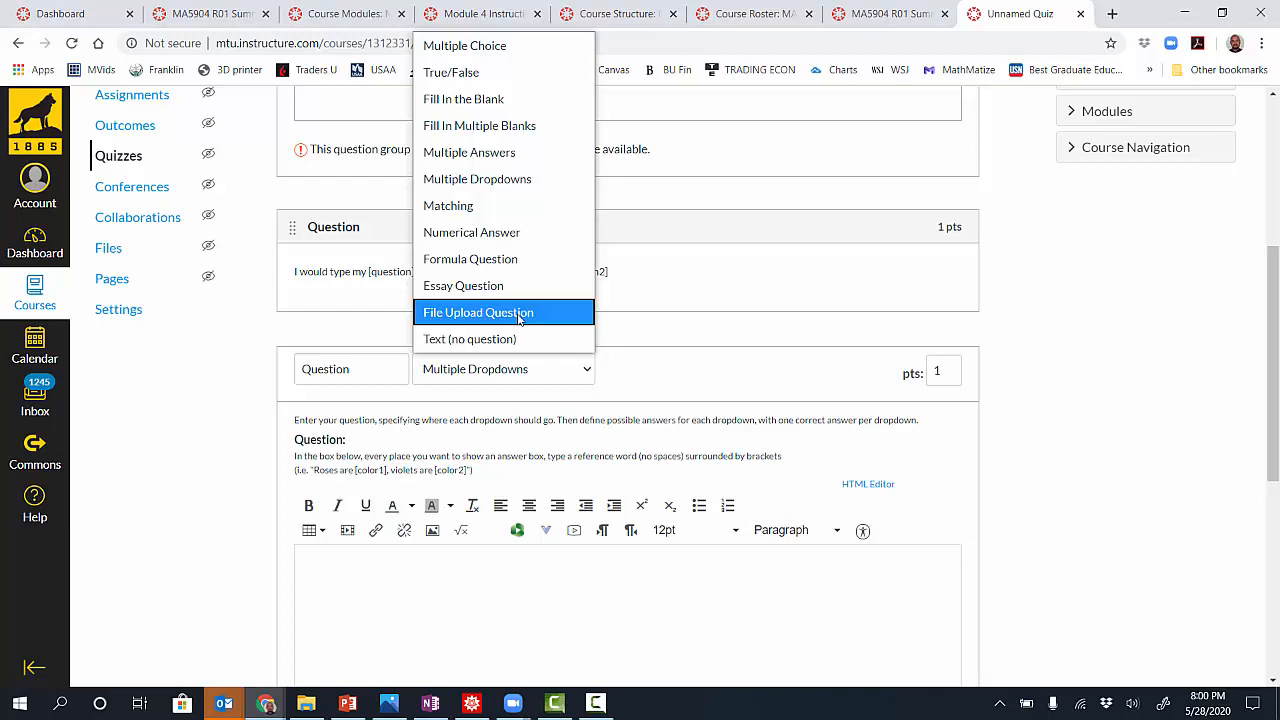
{"action": "left_click", "coordinate": [500, 286]}
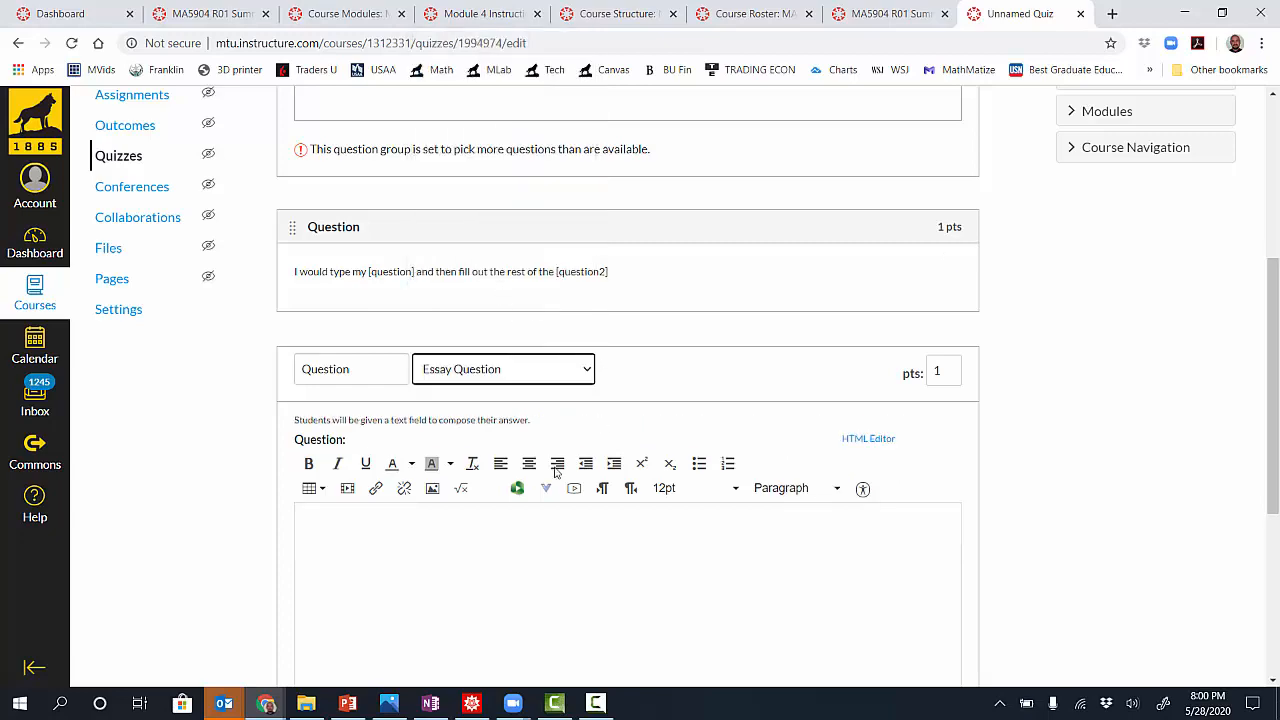
{"action": "left_click", "coordinate": [449, 537]}
{"action": "scroll", "coordinate": [449, 537], "scroll_direction": "down", "scroll_amount": 2}
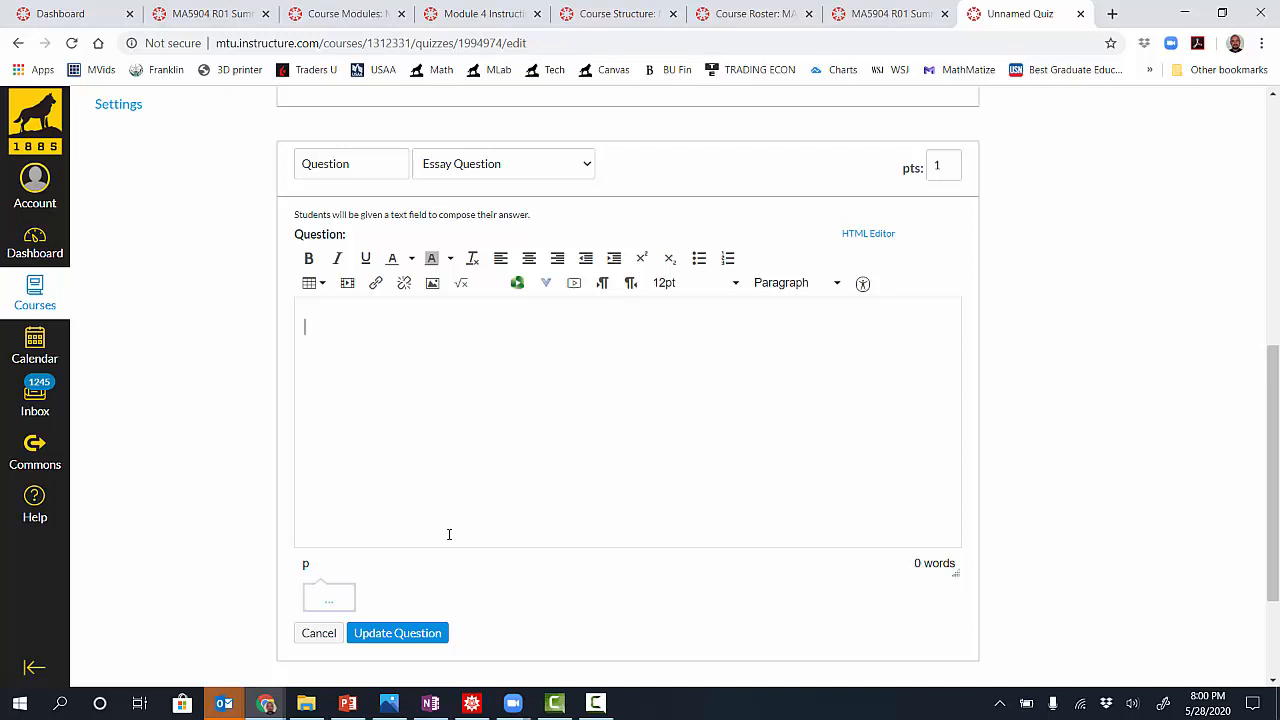
Change the question type to Formula Question and enter the example "What is 5 plus [x]?" as the question text
{"action": "left_click", "coordinate": [588, 164]}
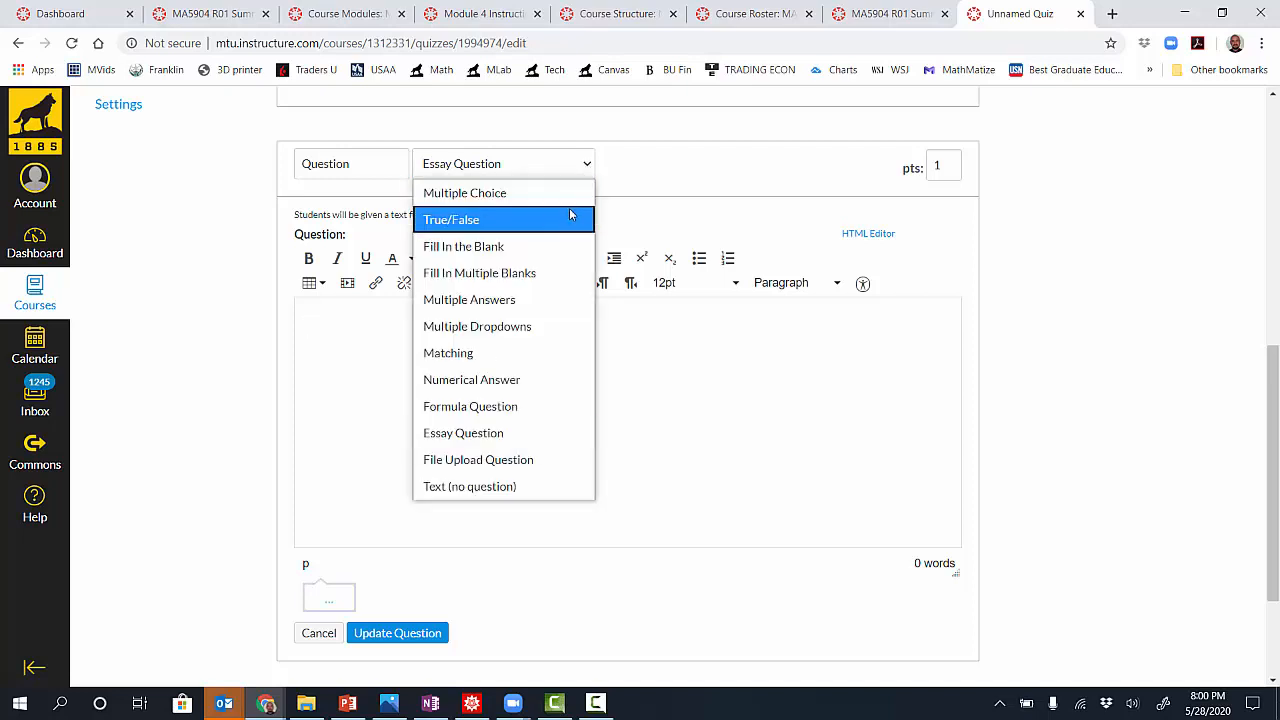
{"action": "left_click", "coordinate": [500, 408]}
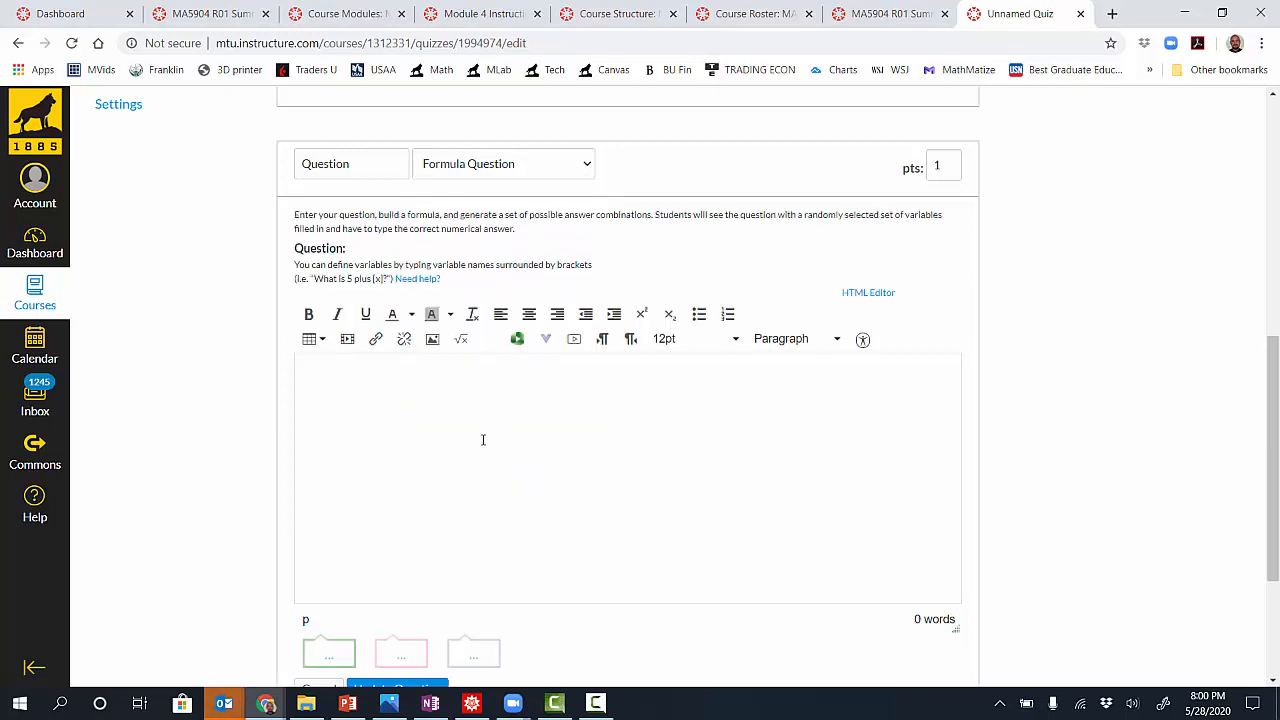
{"action": "scroll", "coordinate": [483, 441], "scroll_direction": "down", "scroll_amount": 2}
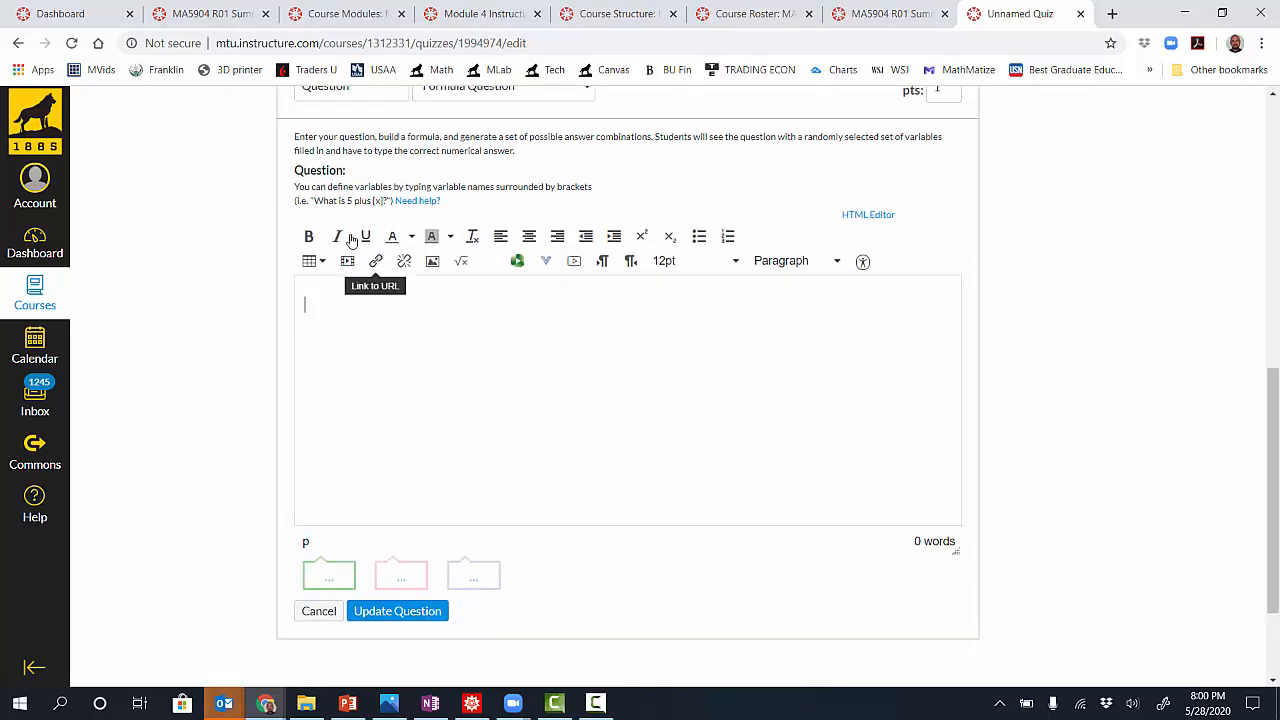
{"action": "left_click", "coordinate": [327, 203]}
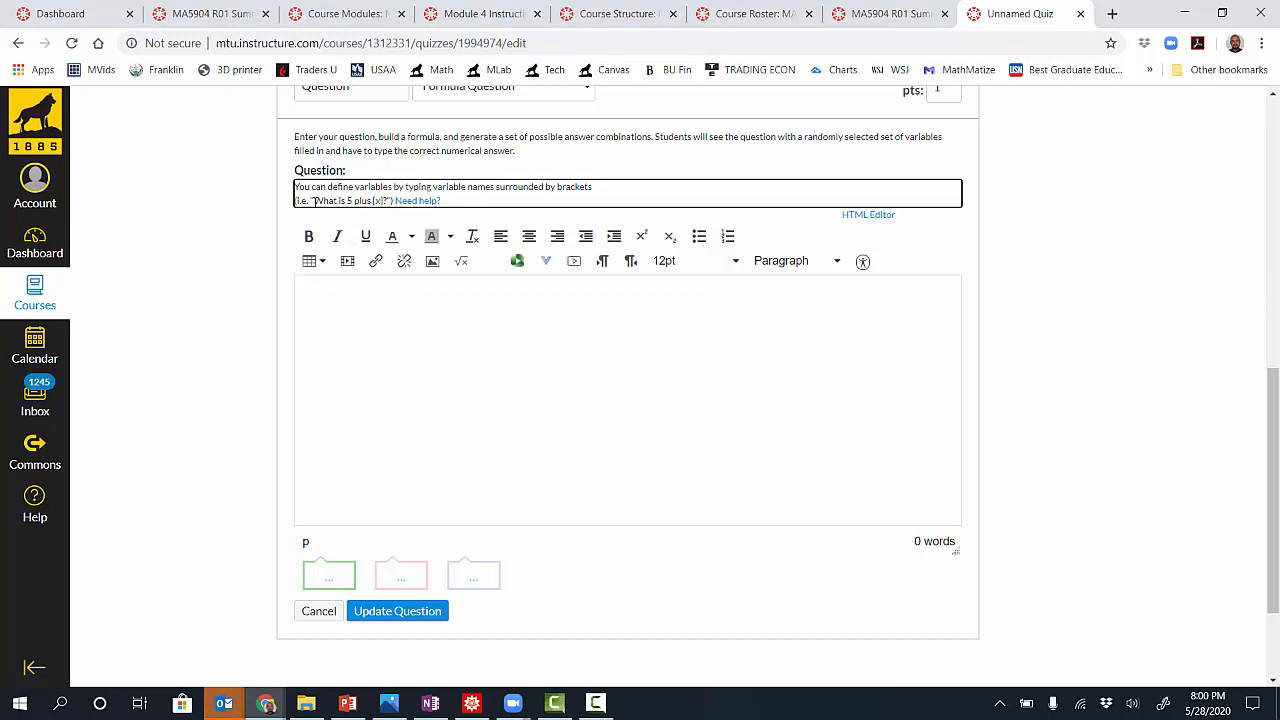
{"action": "left_click_drag", "start_coordinate": [314, 201], "coordinate": [388, 202]}
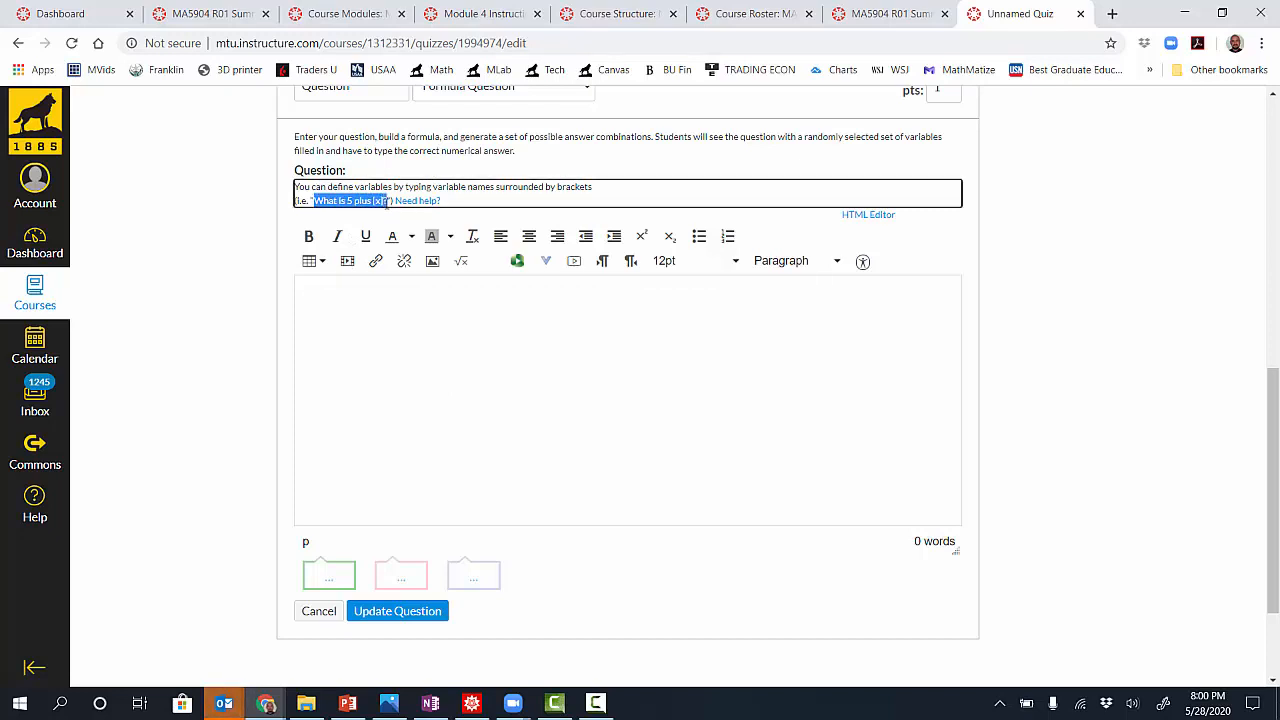
{"action": "left_click", "coordinate": [376, 260]}
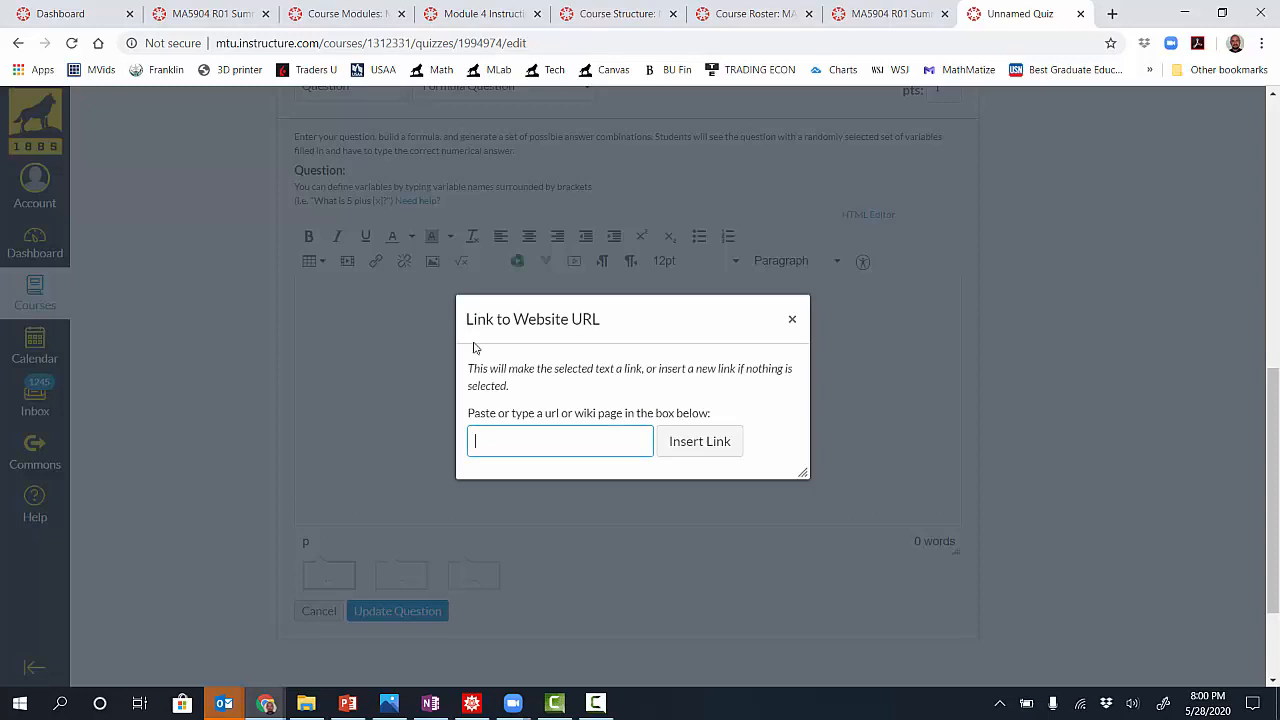
{"action": "left_click", "coordinate": [792, 319]}
{"action": "type", "text": "What is 5 plus [x]?"}
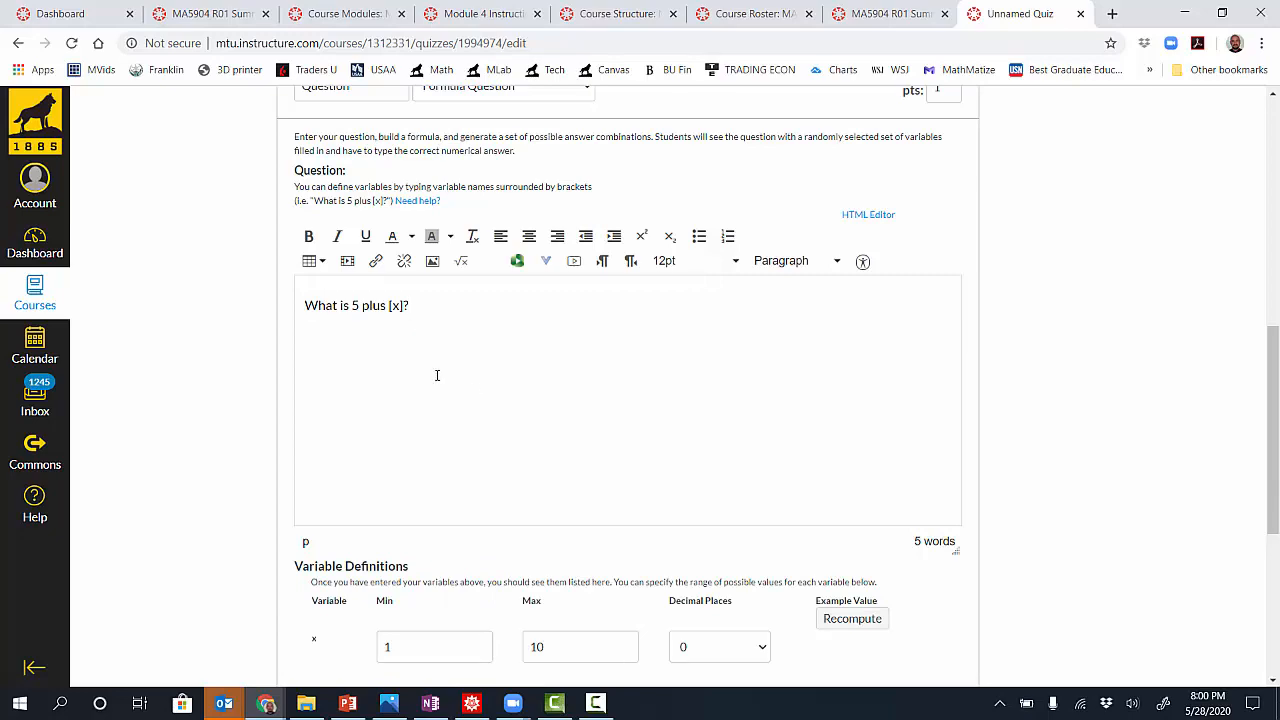
Set the range of variable x to a minimum of -3 and a maximum of 20
{"action": "scroll", "coordinate": [437, 375], "scroll_direction": "down", "scroll_amount": 2}
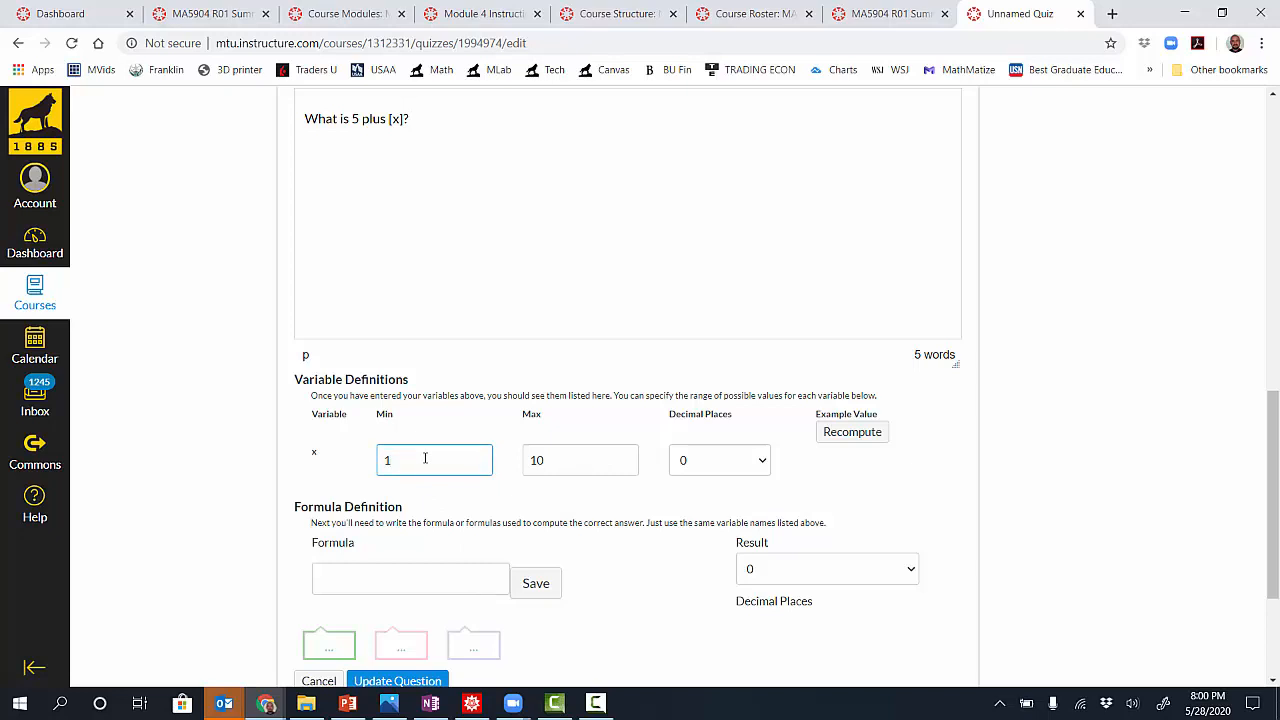
{"action": "key", "text": "BackSpace"}
{"action": "type", "text": "-3"}
{"action": "left_click", "coordinate": [564, 460]}
{"action": "key", "text": "BackSpace"}
{"action": "key", "text": "BackSpace"}
{"action": "type", "text": "20"}
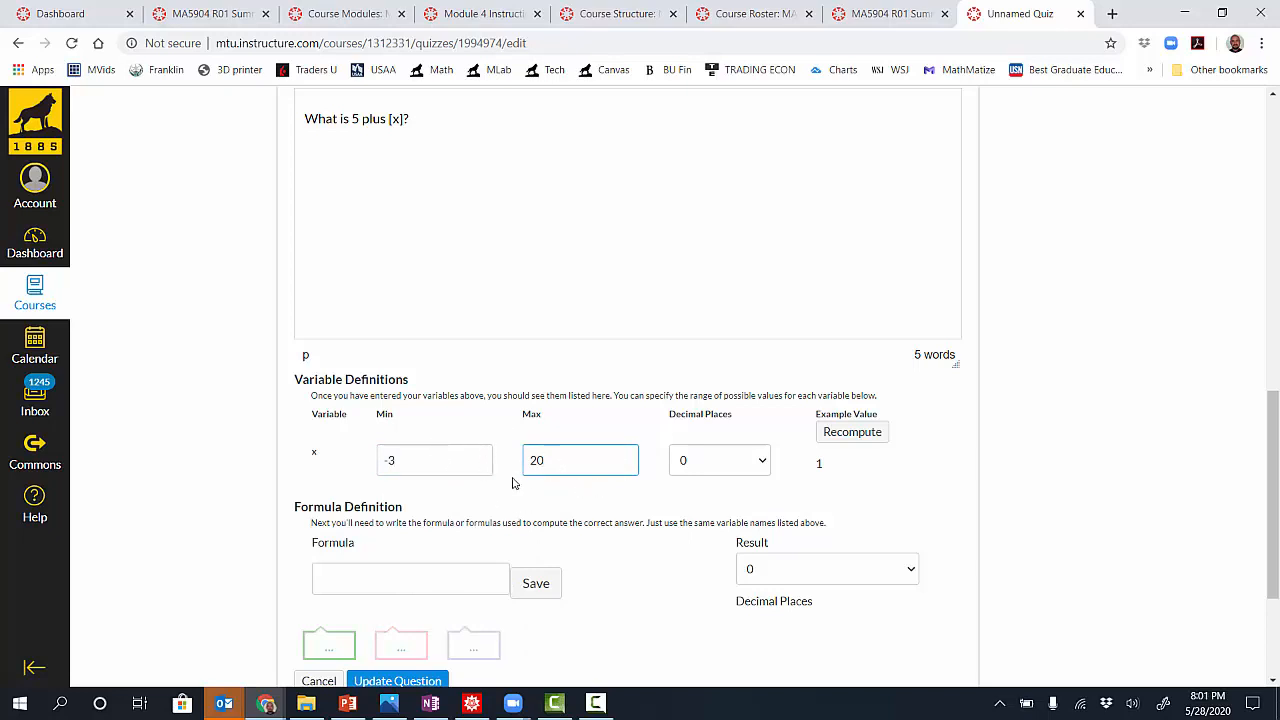
Save 5+x as the formula for the correct answer and recompute the example value of x
{"action": "left_click", "coordinate": [387, 578]}
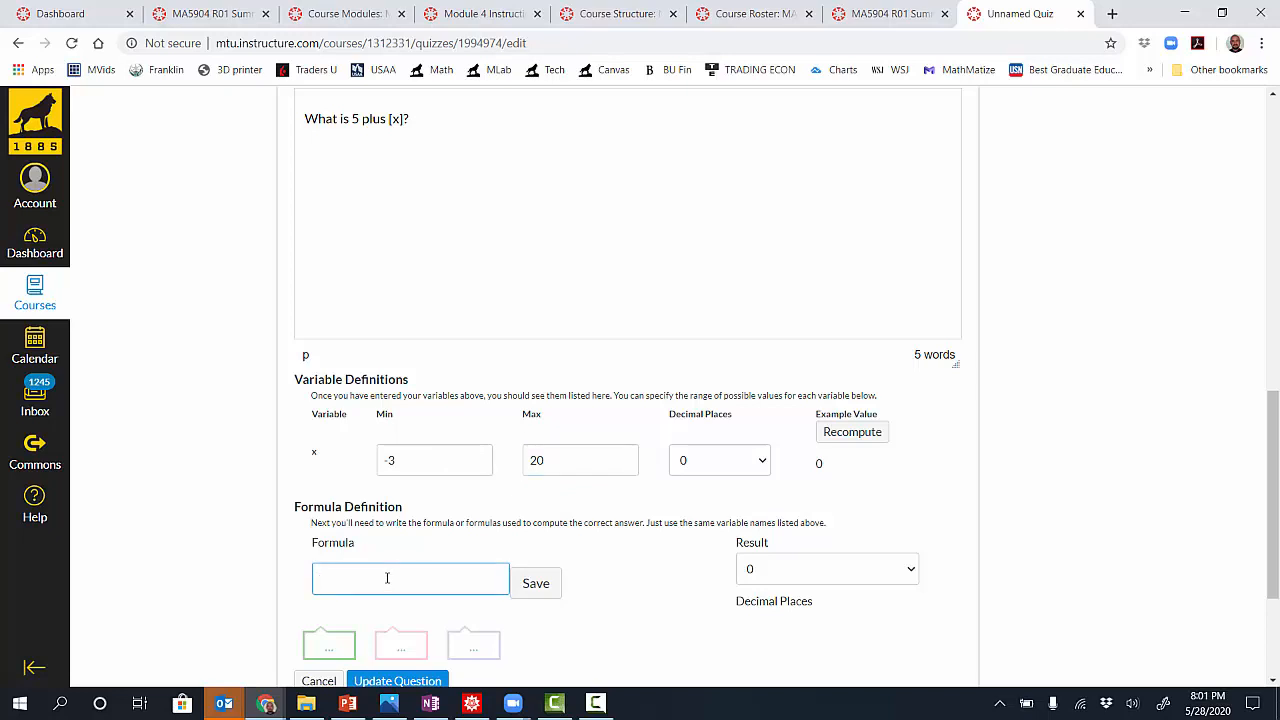
{"action": "type", "text": "5+x"}
{"action": "left_click", "coordinate": [537, 589]}
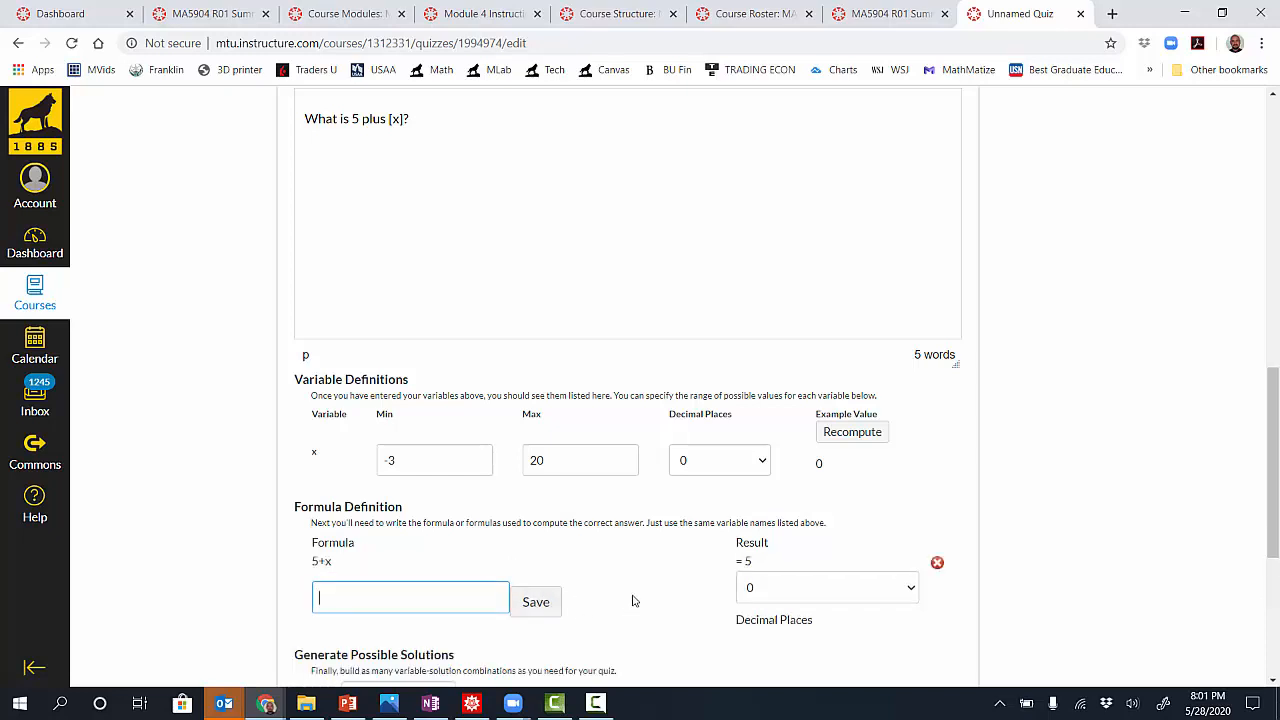
{"action": "left_click", "coordinate": [862, 436]}
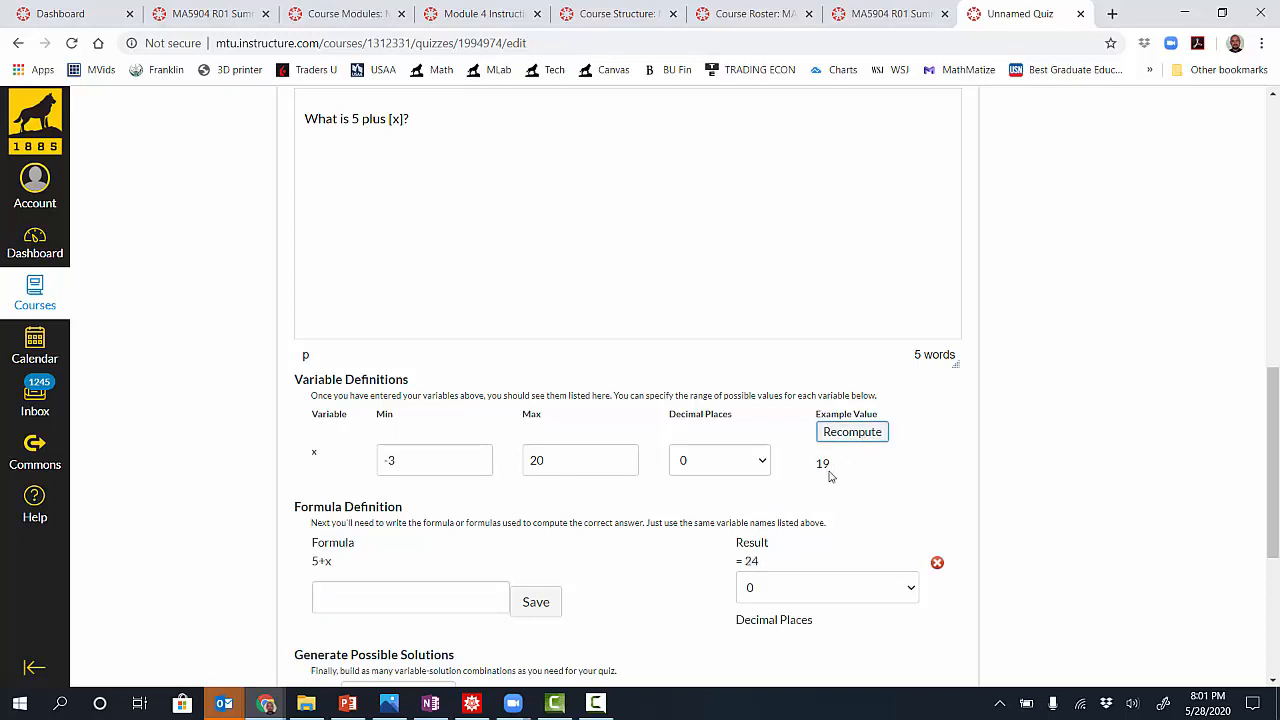
{"action": "mouse_move", "coordinate": [766, 567]}
{"action": "left_click", "coordinate": [489, 598]}
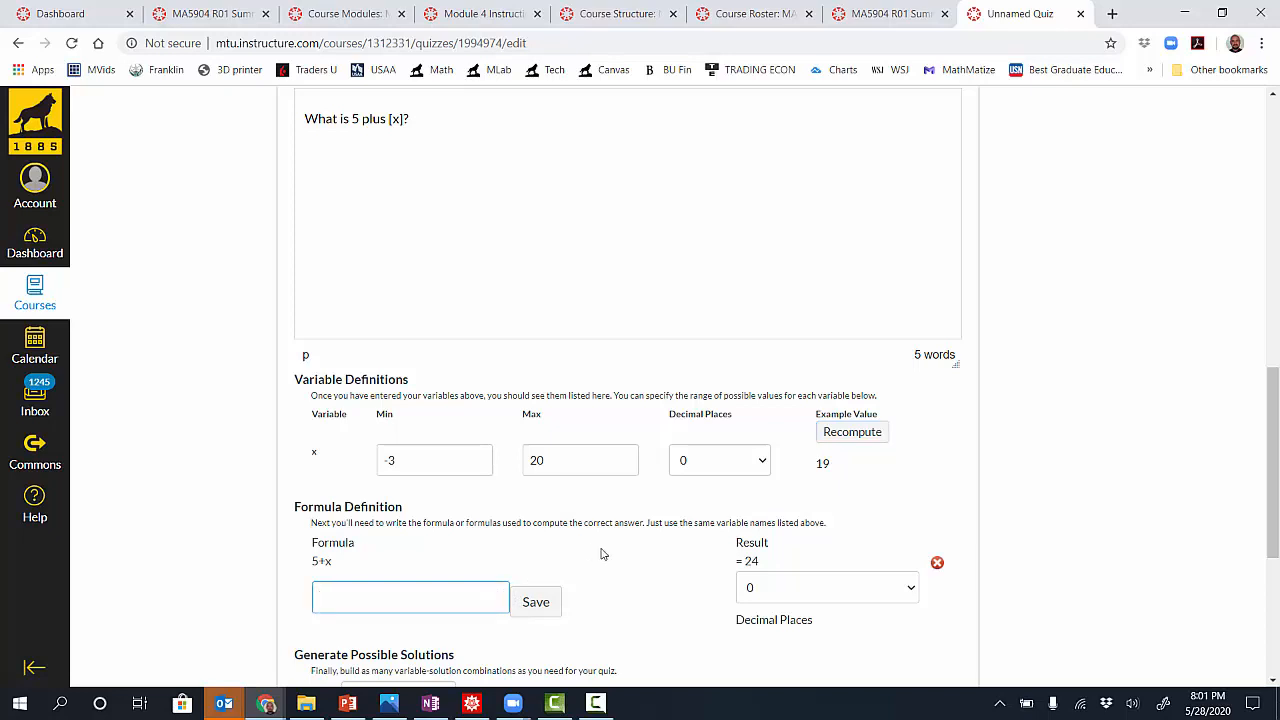
Open the help on quiz question formulas and show the list of available helper functions
{"action": "scroll", "coordinate": [601, 554], "scroll_direction": "up", "scroll_amount": 1}
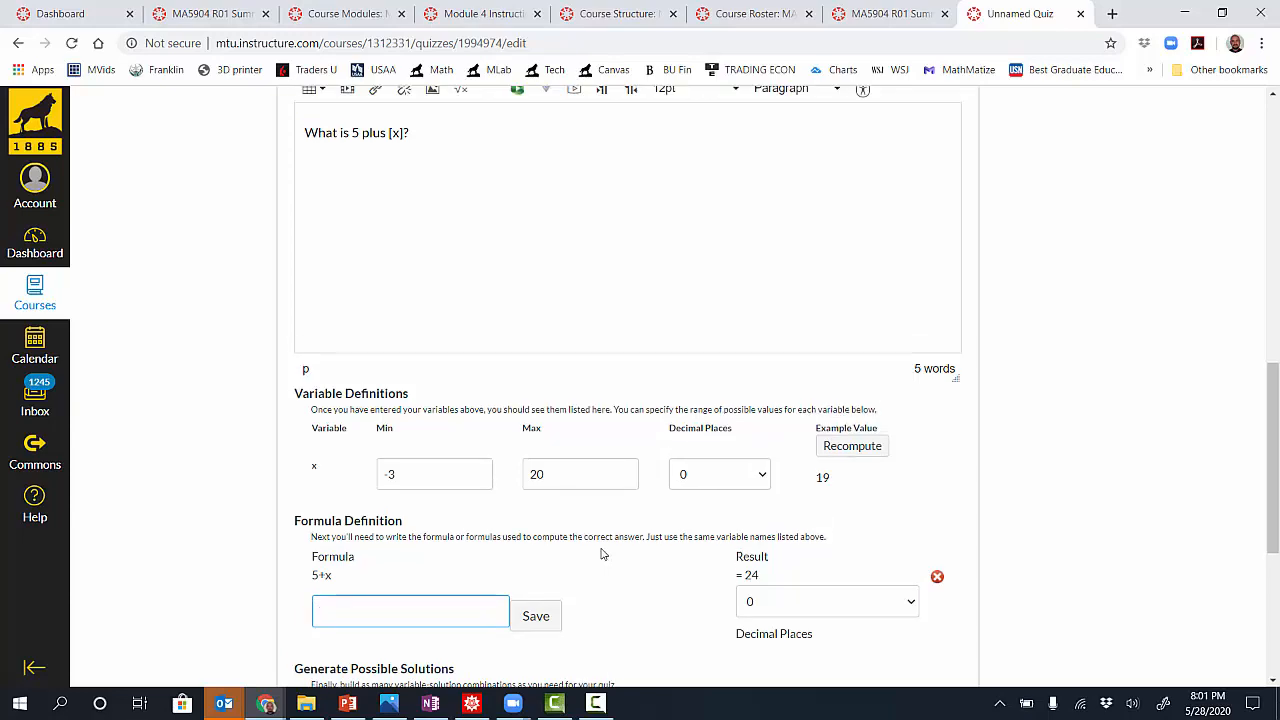
{"action": "scroll", "coordinate": [602, 554], "scroll_direction": "up", "scroll_amount": 1}
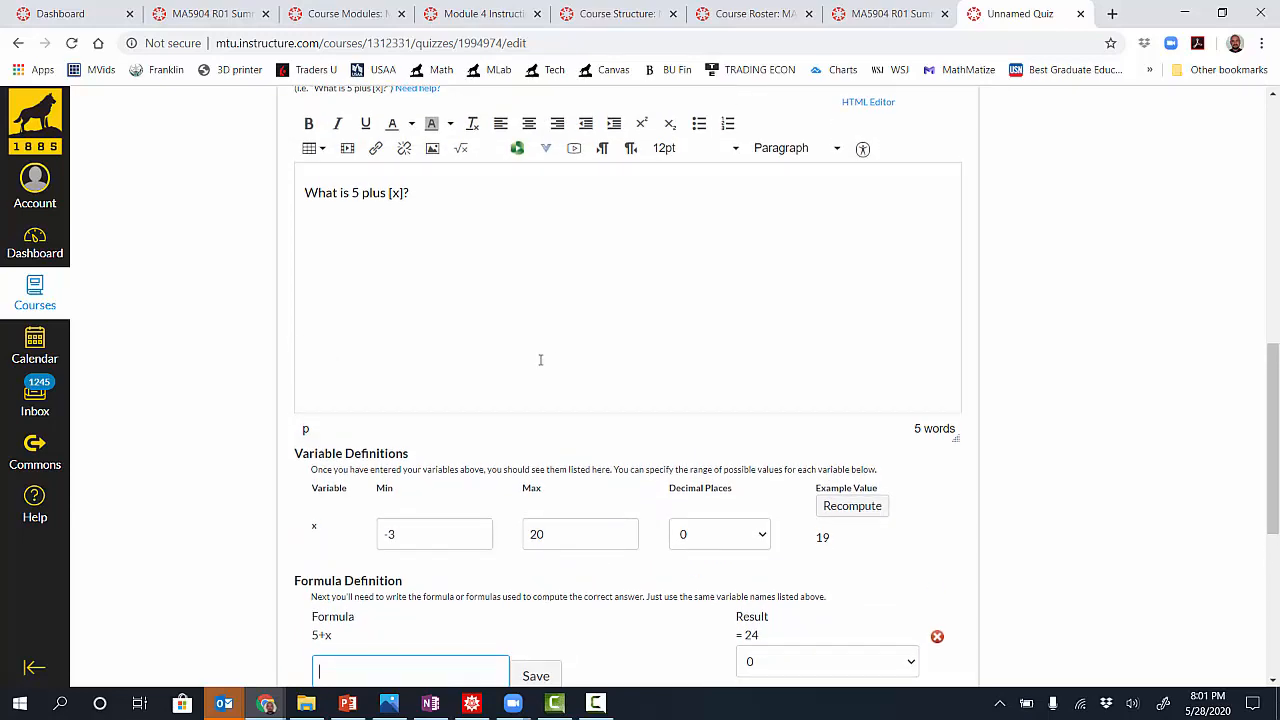
{"action": "scroll", "coordinate": [513, 392], "scroll_direction": "up", "scroll_amount": 1}
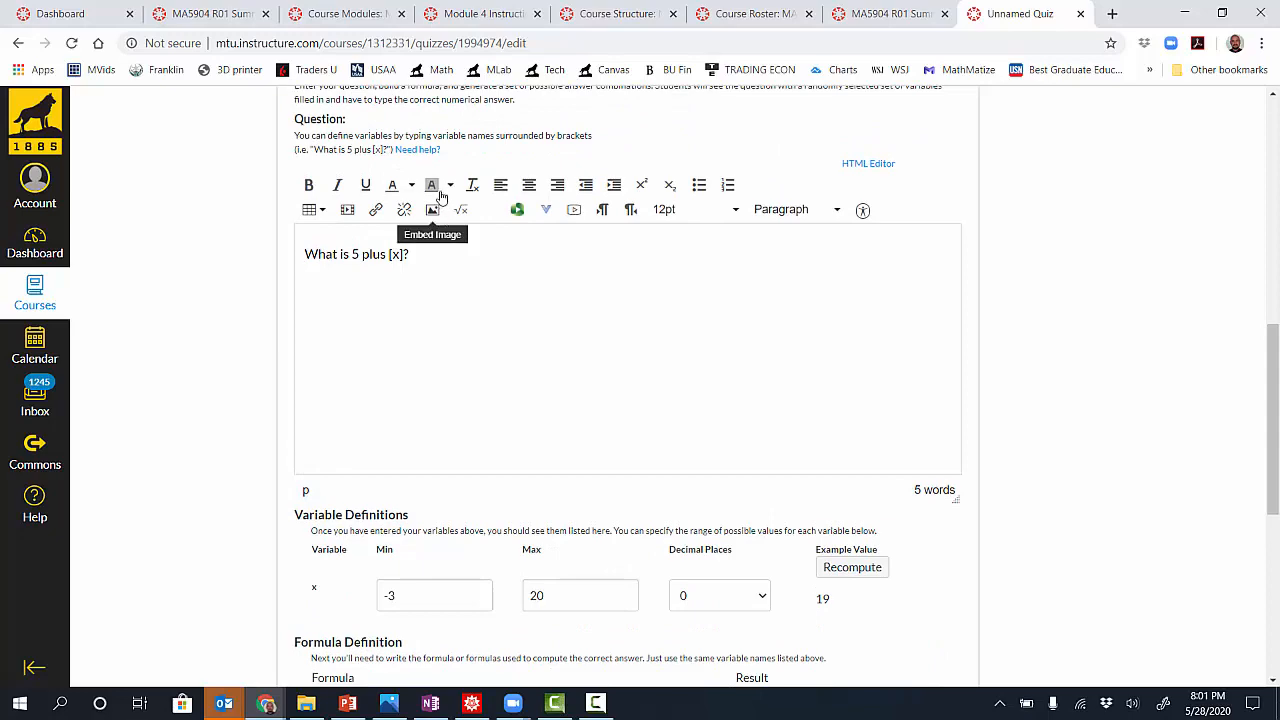
{"action": "left_click", "coordinate": [427, 152]}
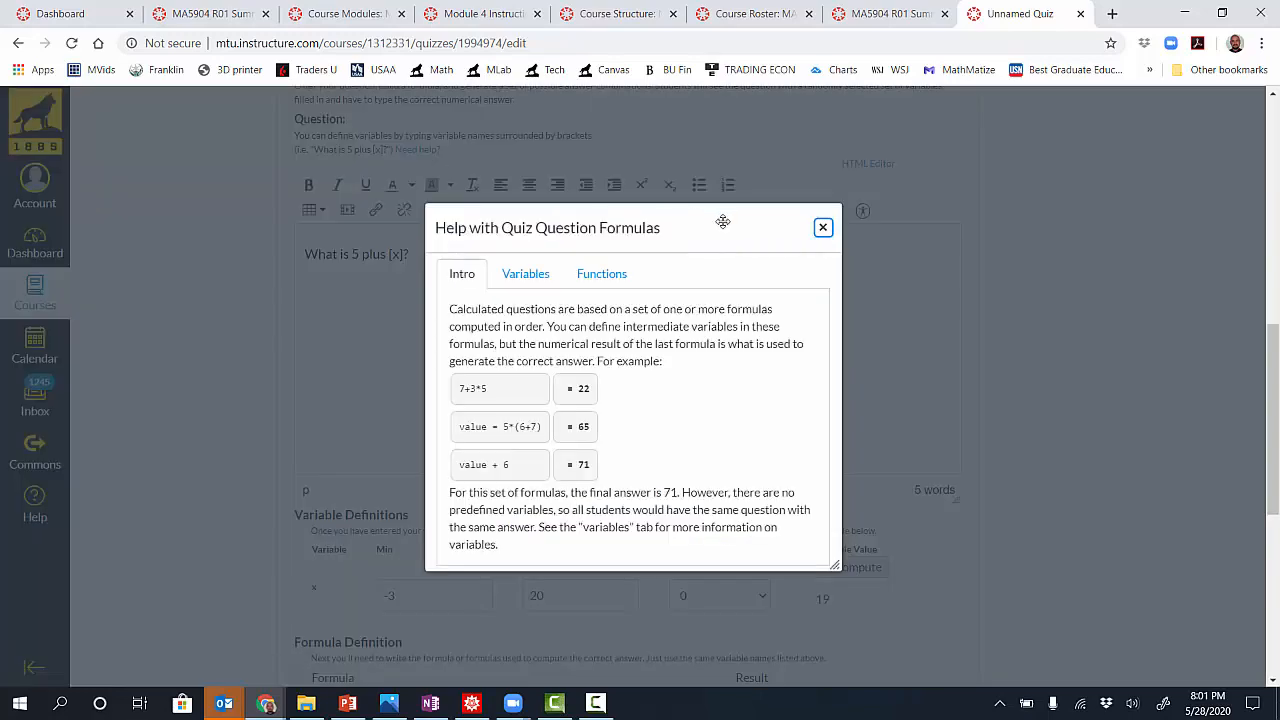
{"action": "left_click_drag", "start_coordinate": [710, 229], "coordinate": [893, 200]}
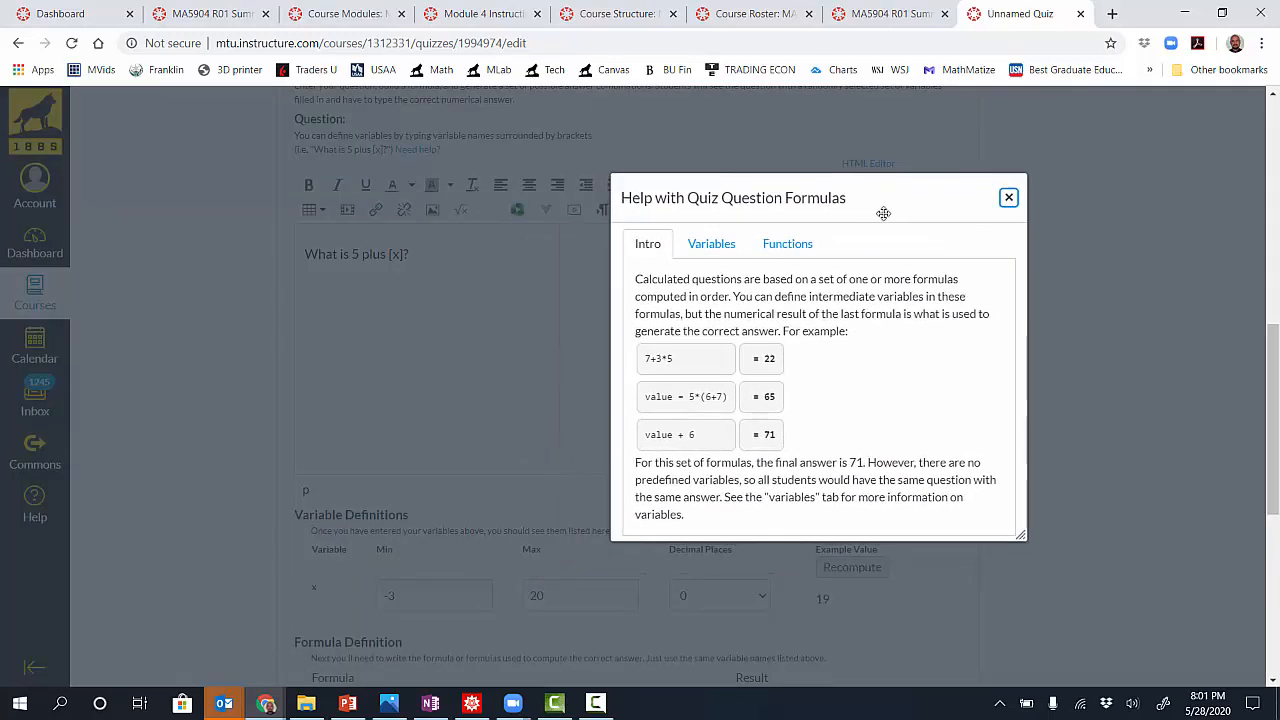
{"action": "left_click", "coordinate": [789, 246]}
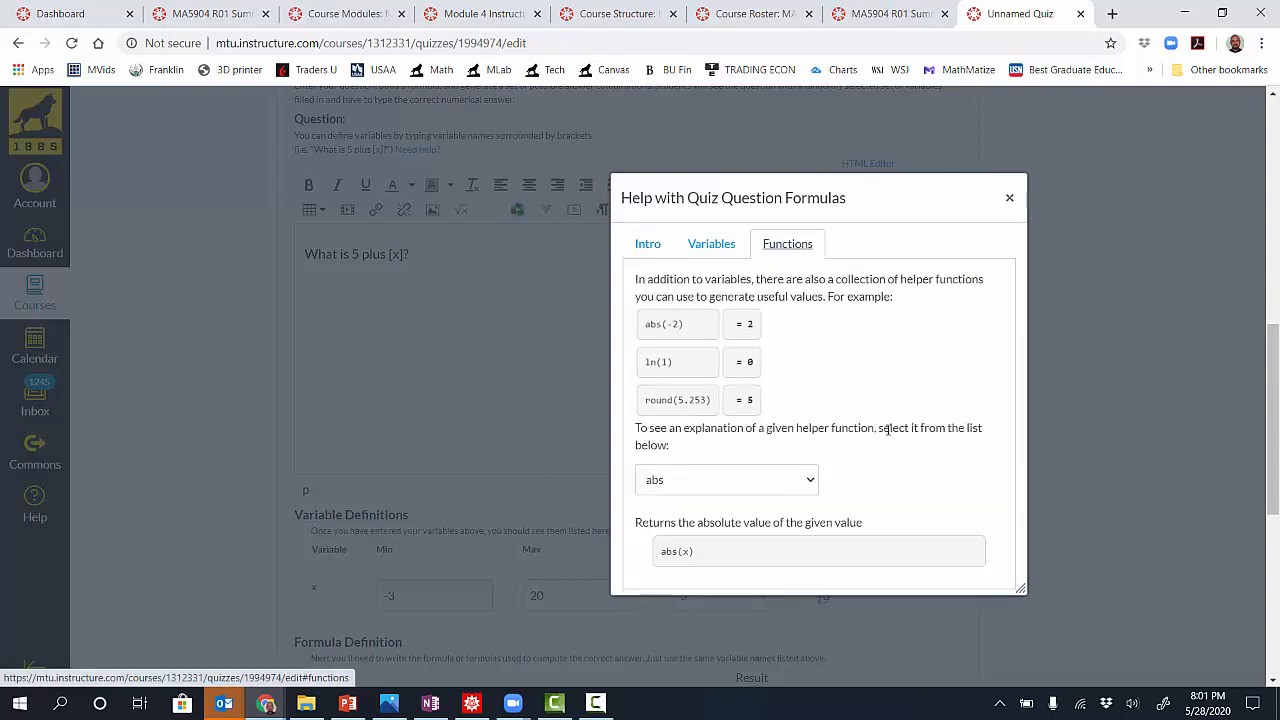
{"action": "left_click", "coordinate": [810, 483]}
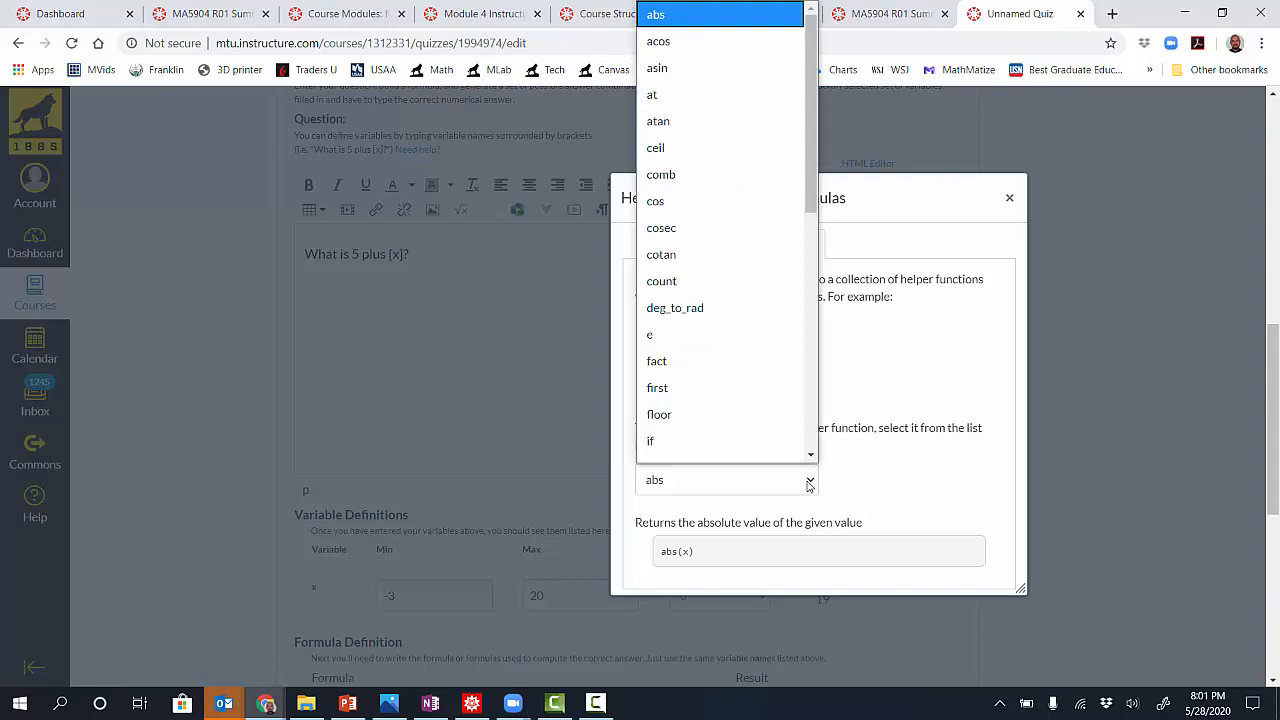
Close the helper function list and the help on quiz question formulas
{"action": "left_click", "coordinate": [879, 483]}
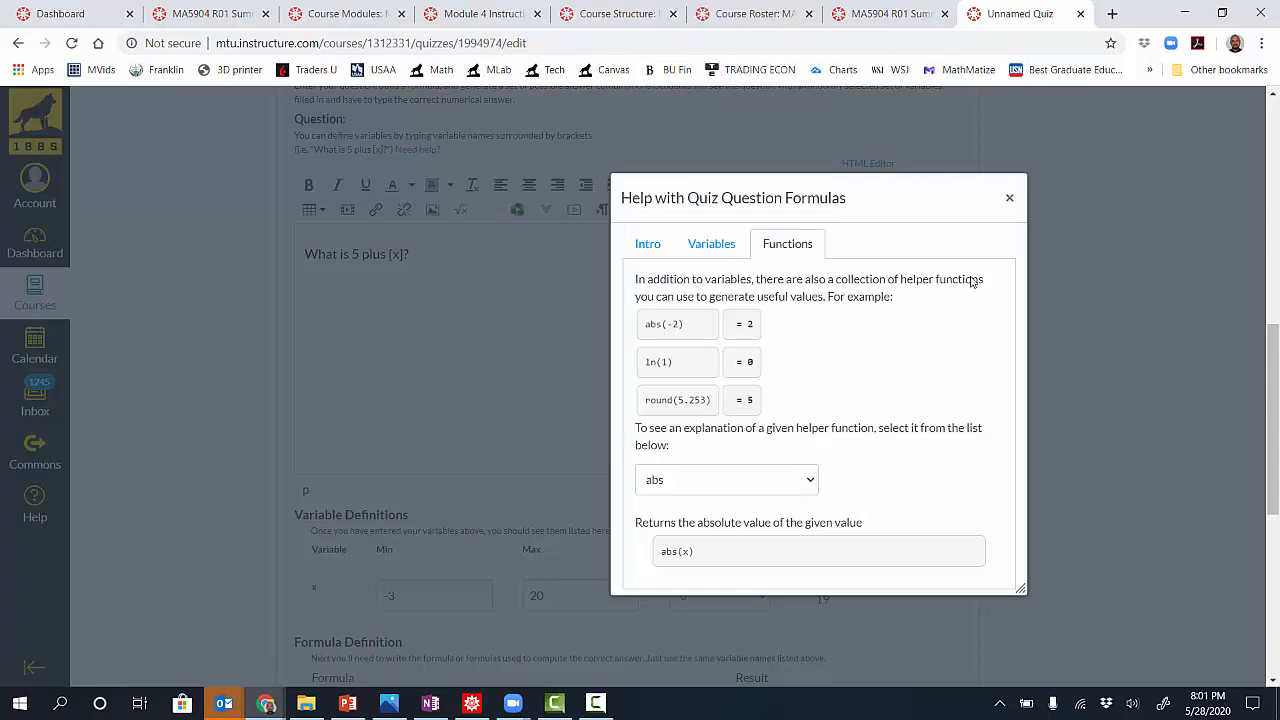
{"action": "left_click", "coordinate": [1008, 199]}
{"action": "scroll", "coordinate": [893, 529], "scroll_direction": "down", "scroll_amount": 1}
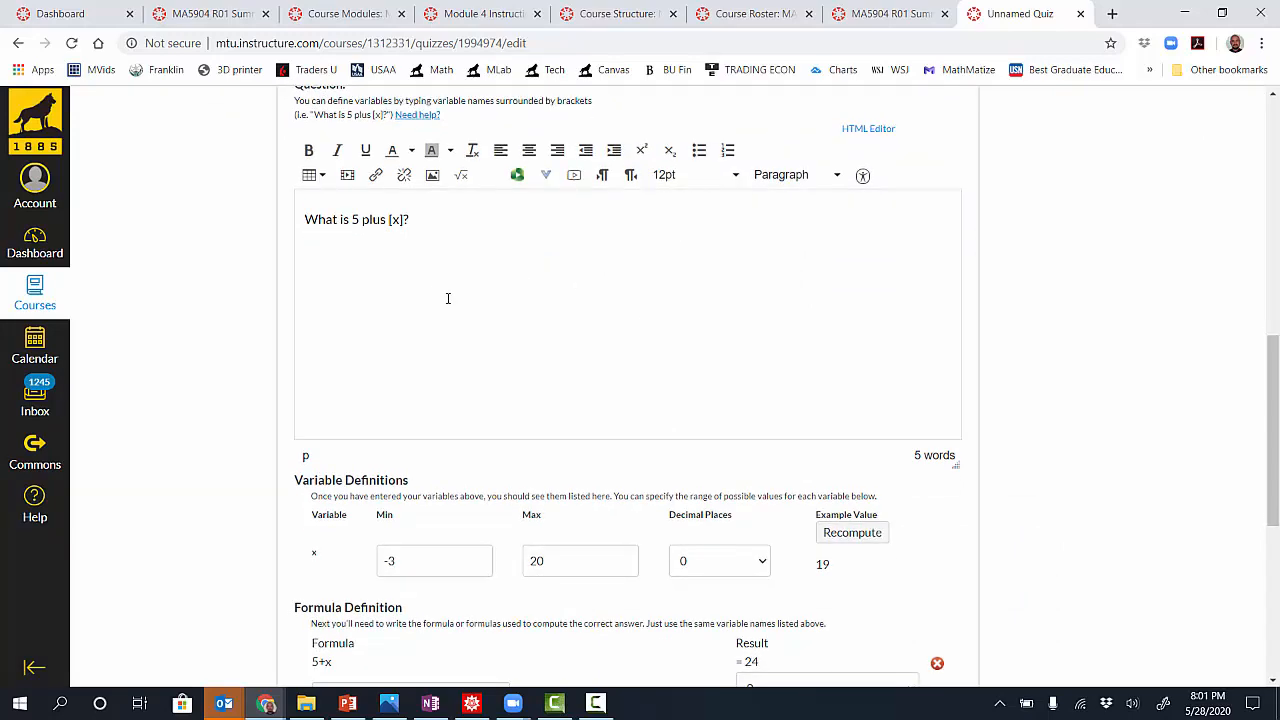
Generate 50 possible value combinations as solutions for the formula question
{"action": "scroll", "coordinate": [453, 313], "scroll_direction": "down", "scroll_amount": 1}
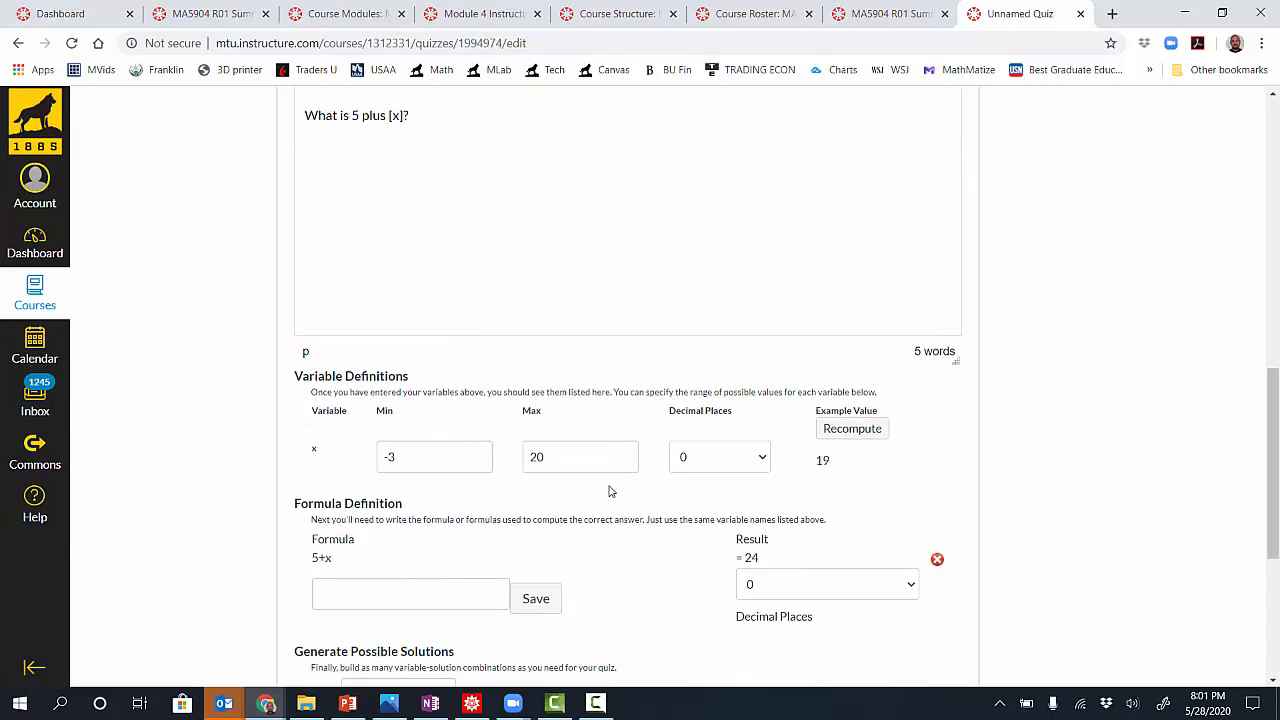
{"action": "scroll", "coordinate": [609, 491], "scroll_direction": "down", "scroll_amount": 2}
{"action": "scroll", "coordinate": [679, 555], "scroll_direction": "down", "scroll_amount": 1}
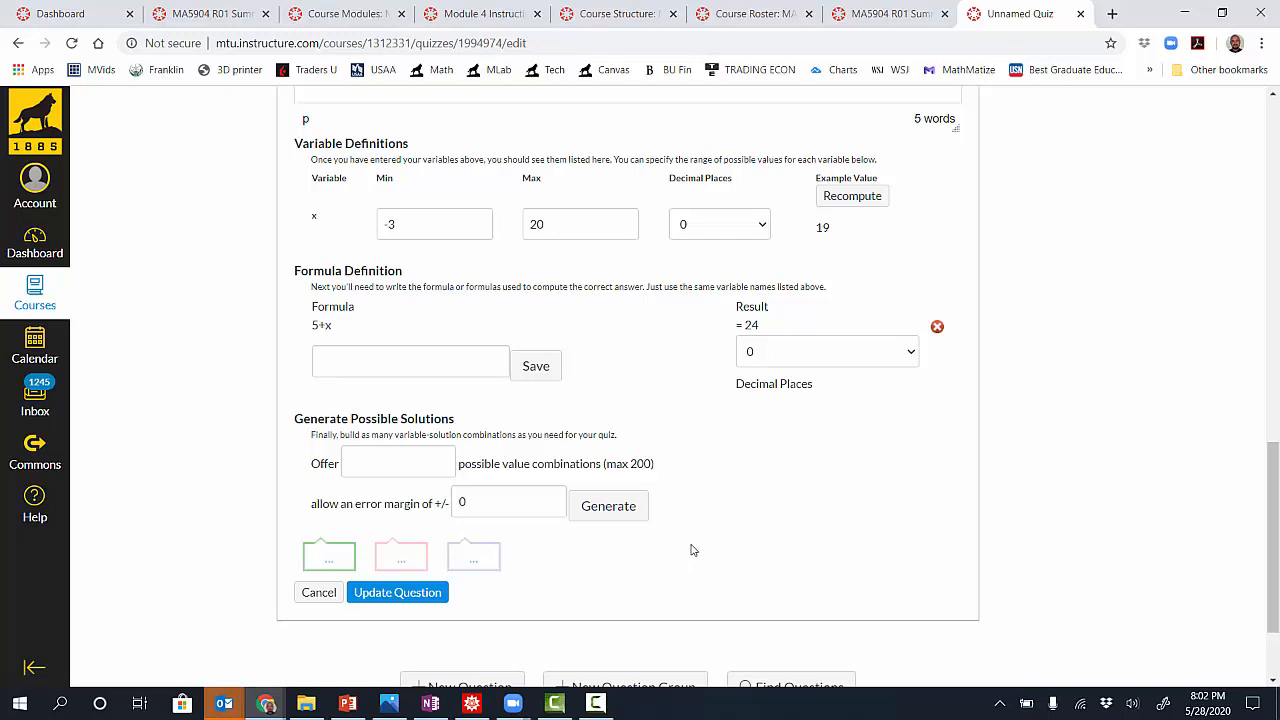
{"action": "left_click", "coordinate": [385, 451]}
{"action": "type", "text": "50"}
{"action": "left_click", "coordinate": [620, 511]}
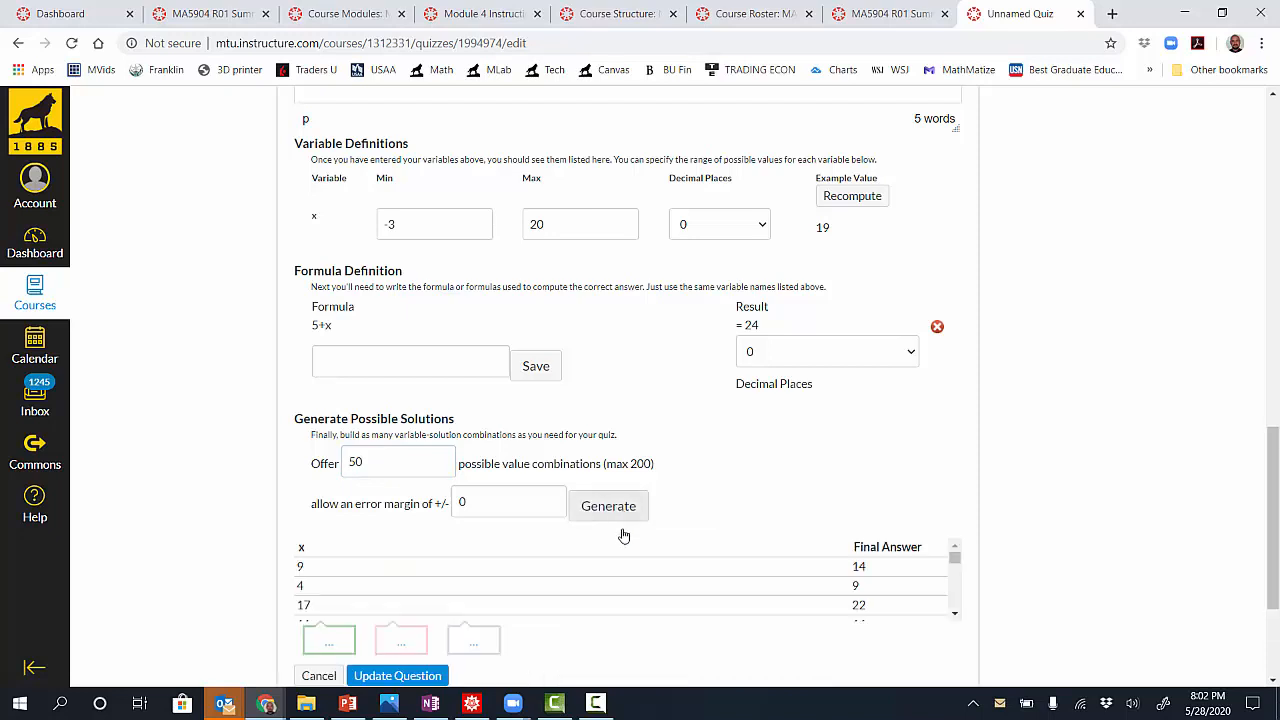
Look through the generated solutions and update the formula question in the quiz
{"action": "scroll", "coordinate": [629, 590], "scroll_direction": "down", "scroll_amount": 1}
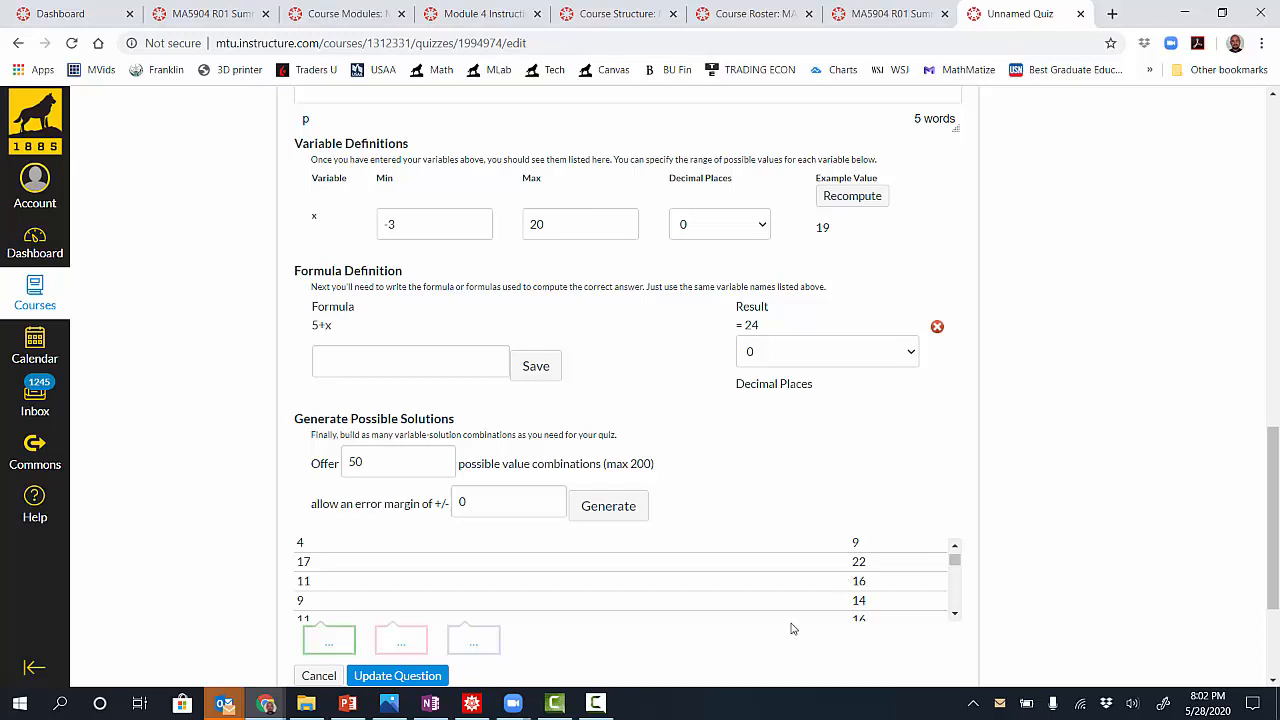
{"action": "scroll", "coordinate": [790, 627], "scroll_direction": "down", "scroll_amount": 1}
{"action": "left_click", "coordinate": [397, 608]}
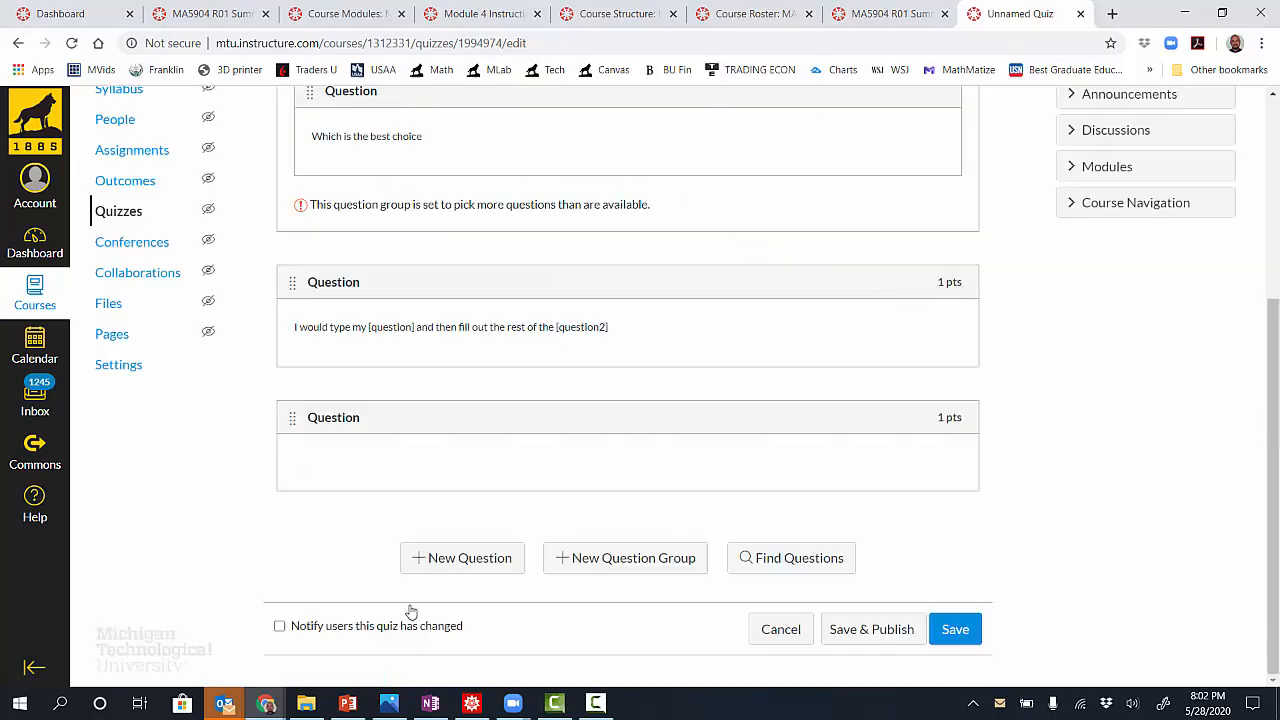
Review the quiz's question list and save the quiz without publishing it
{"action": "scroll", "coordinate": [1017, 408], "scroll_direction": "up", "scroll_amount": 3}
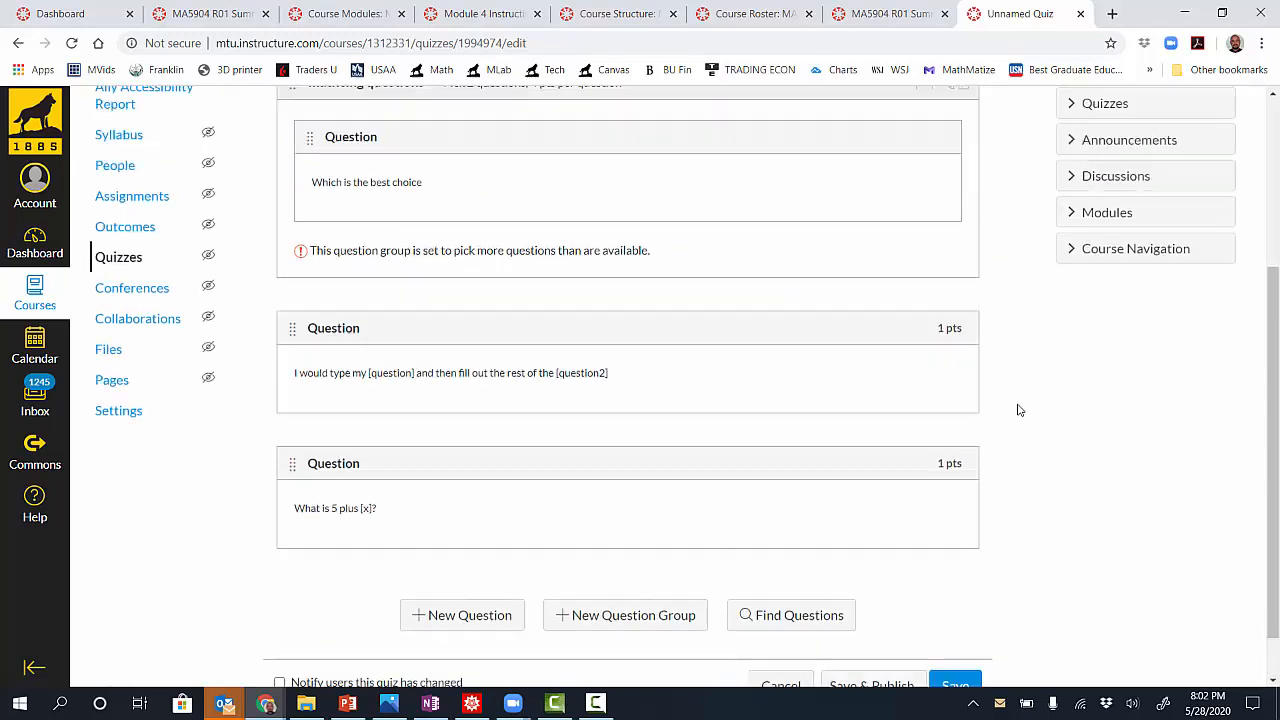
{"action": "scroll", "coordinate": [1018, 409], "scroll_direction": "down", "scroll_amount": 2}
{"action": "scroll", "coordinate": [1018, 410], "scroll_direction": "down", "scroll_amount": 1}
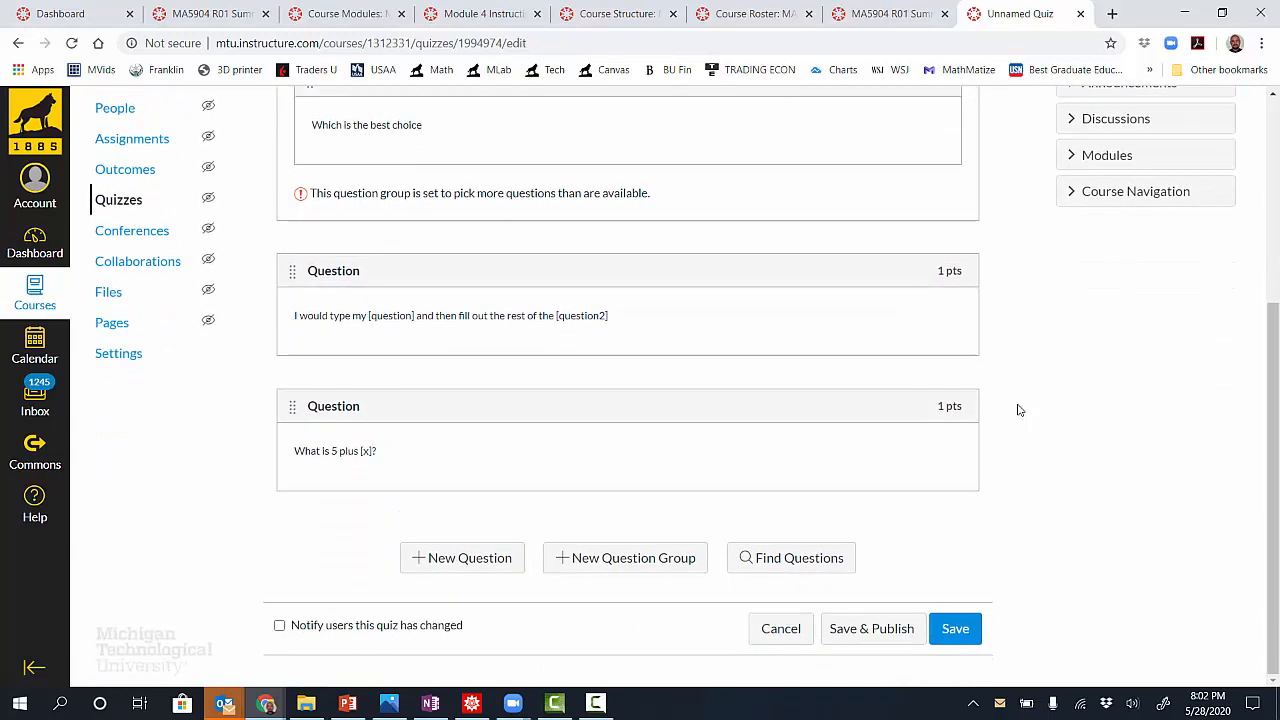
{"action": "left_click", "coordinate": [962, 634]}
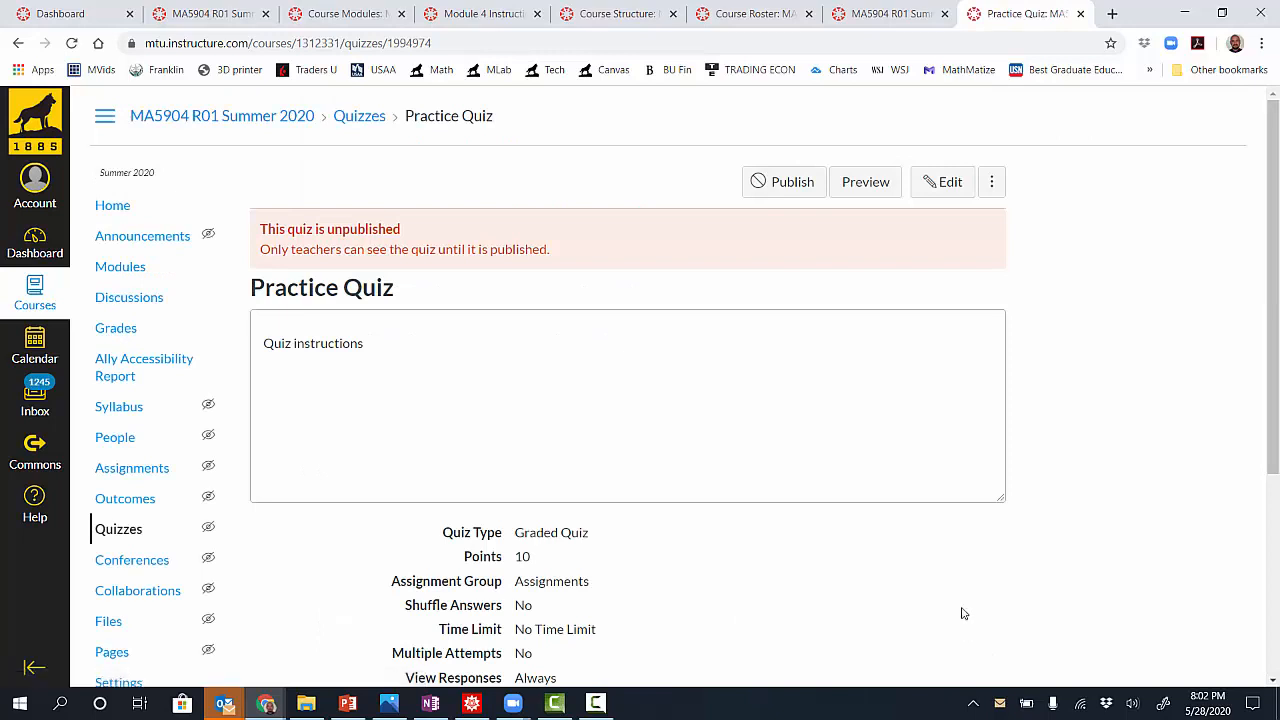
Open the preview of Practice Quiz and look through its questions
{"action": "scroll", "coordinate": [912, 578], "scroll_direction": "down", "scroll_amount": 1}
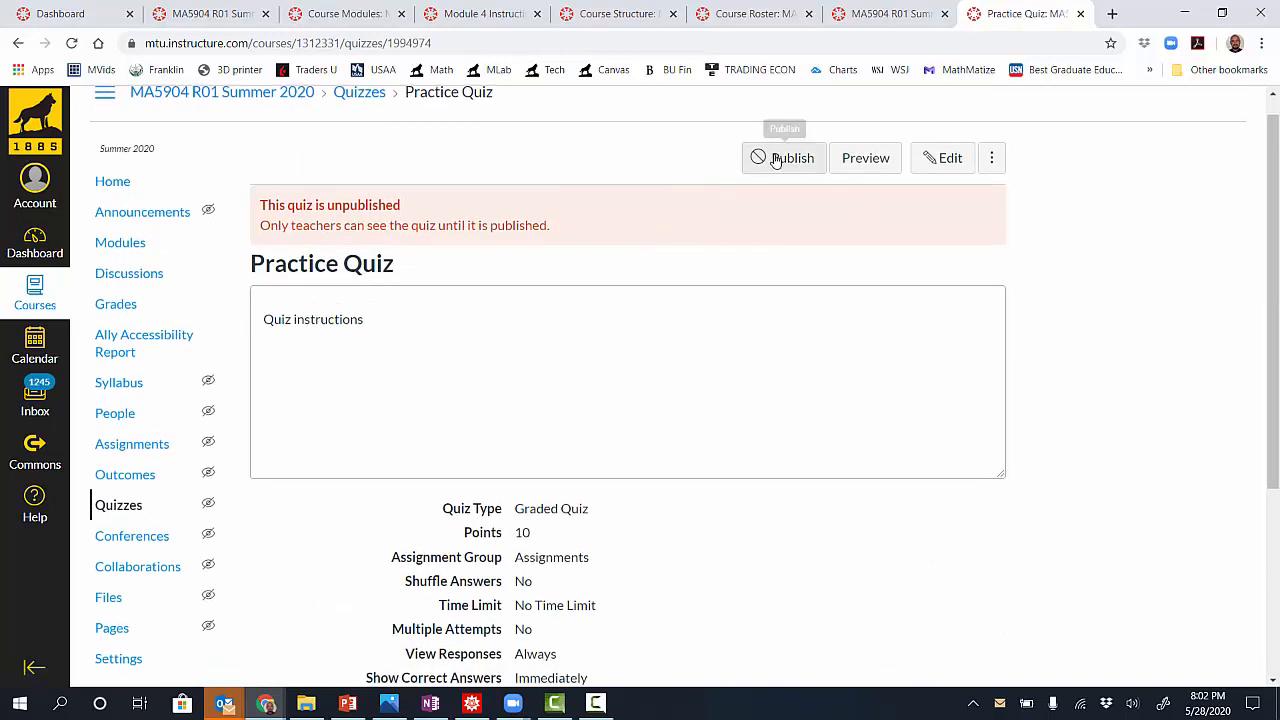
{"action": "left_click", "coordinate": [856, 168]}
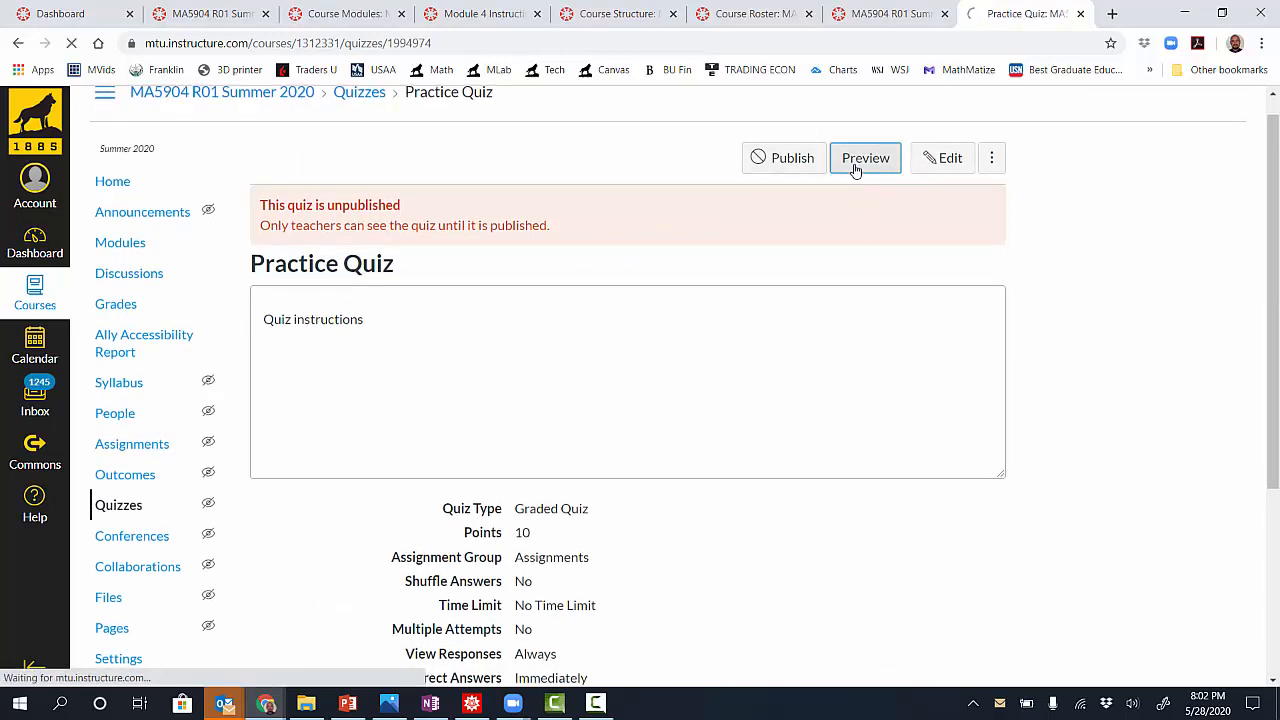
{"action": "scroll", "coordinate": [994, 606], "scroll_direction": "down", "scroll_amount": 2}
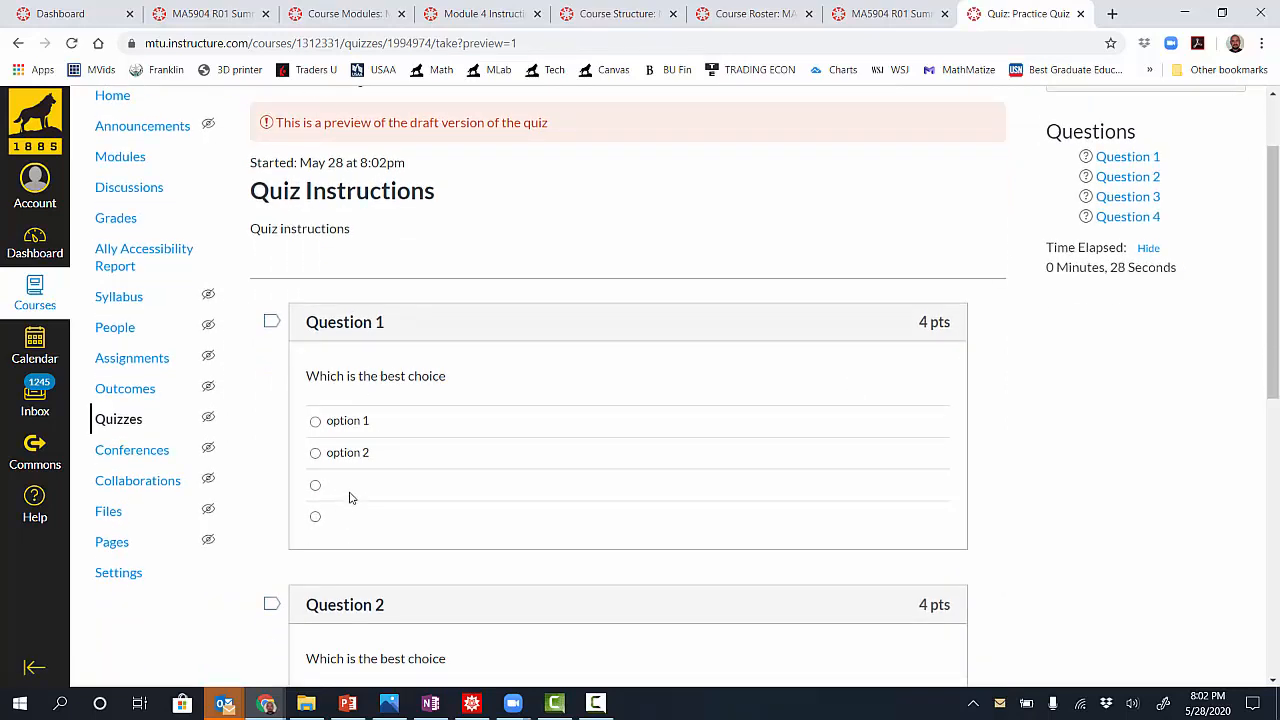
{"action": "scroll", "coordinate": [466, 514], "scroll_direction": "down", "scroll_amount": 3}
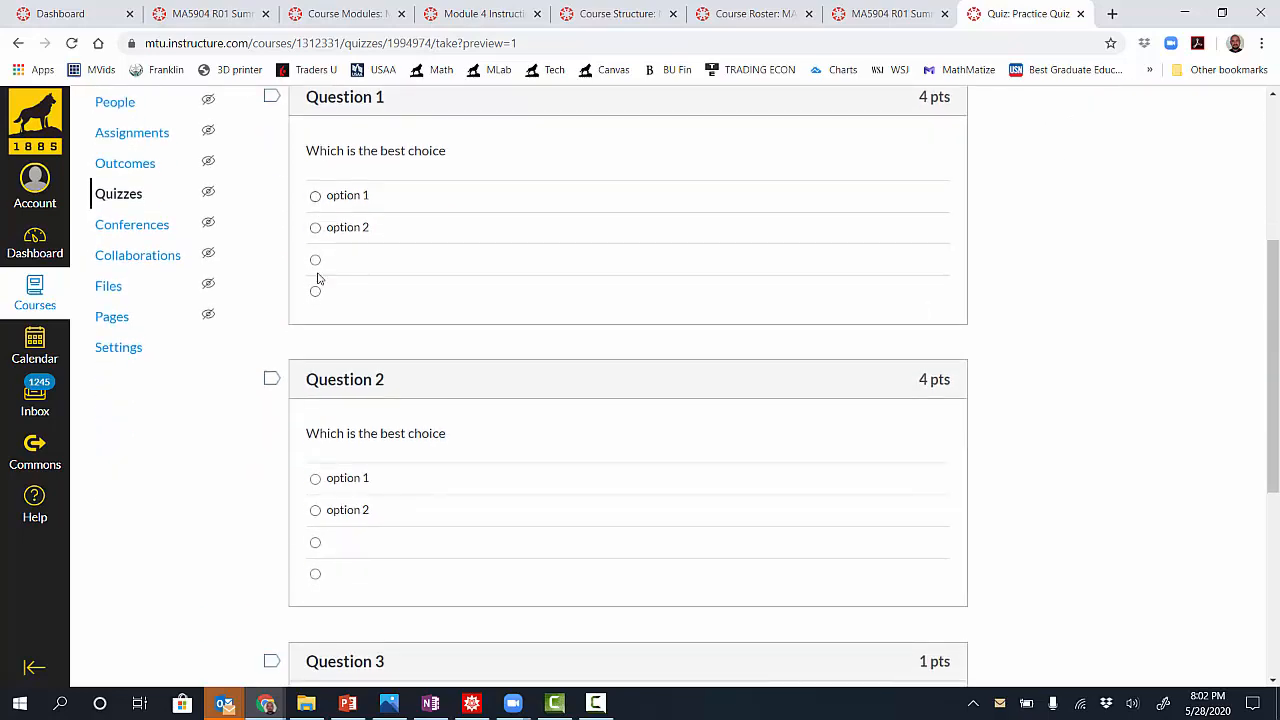
{"action": "scroll", "coordinate": [340, 420], "scroll_direction": "down", "scroll_amount": 3}
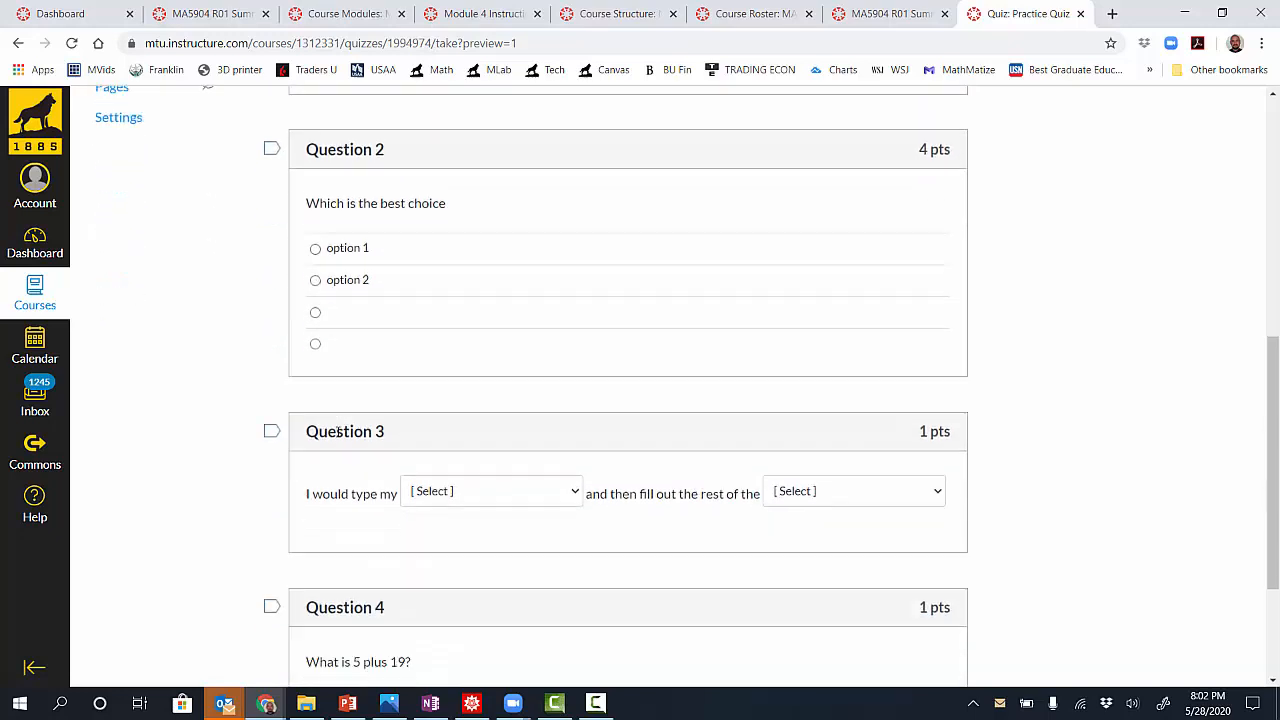
Answer the multiple dropdowns question in the preview with opt 2 for the first blank and 1 for the second
{"action": "left_click", "coordinate": [567, 401]}
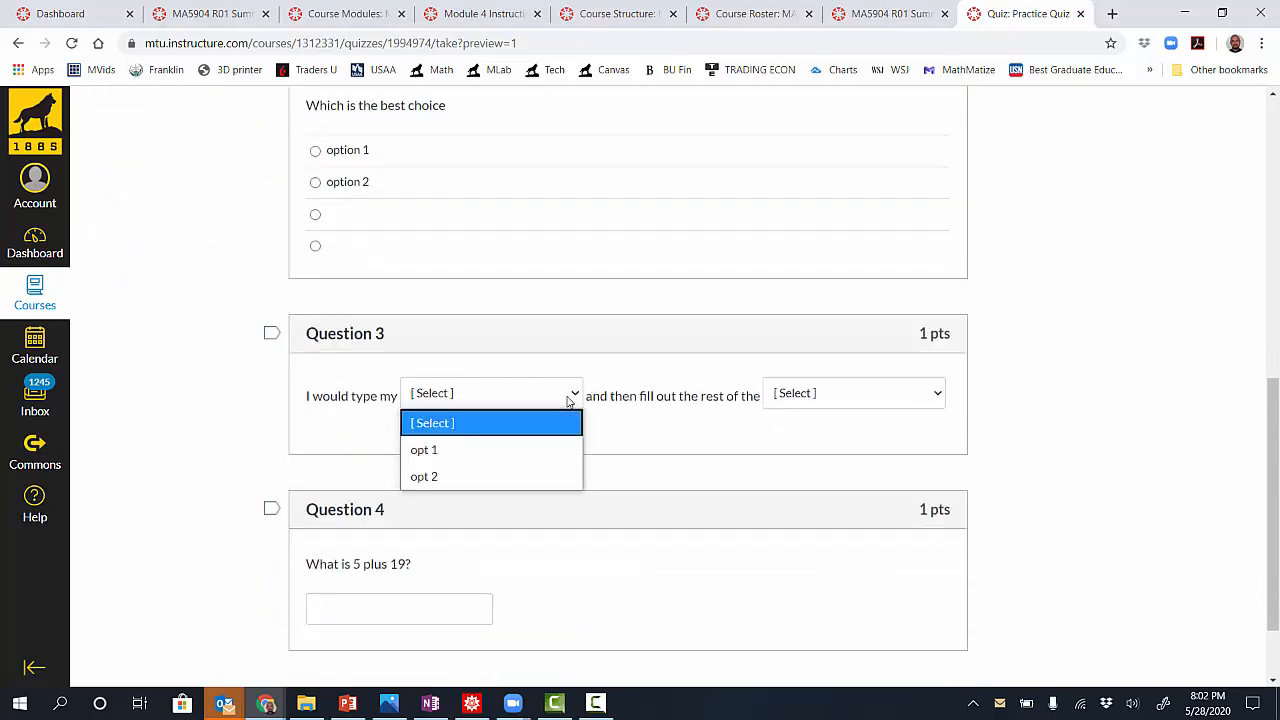
{"action": "left_click", "coordinate": [660, 411]}
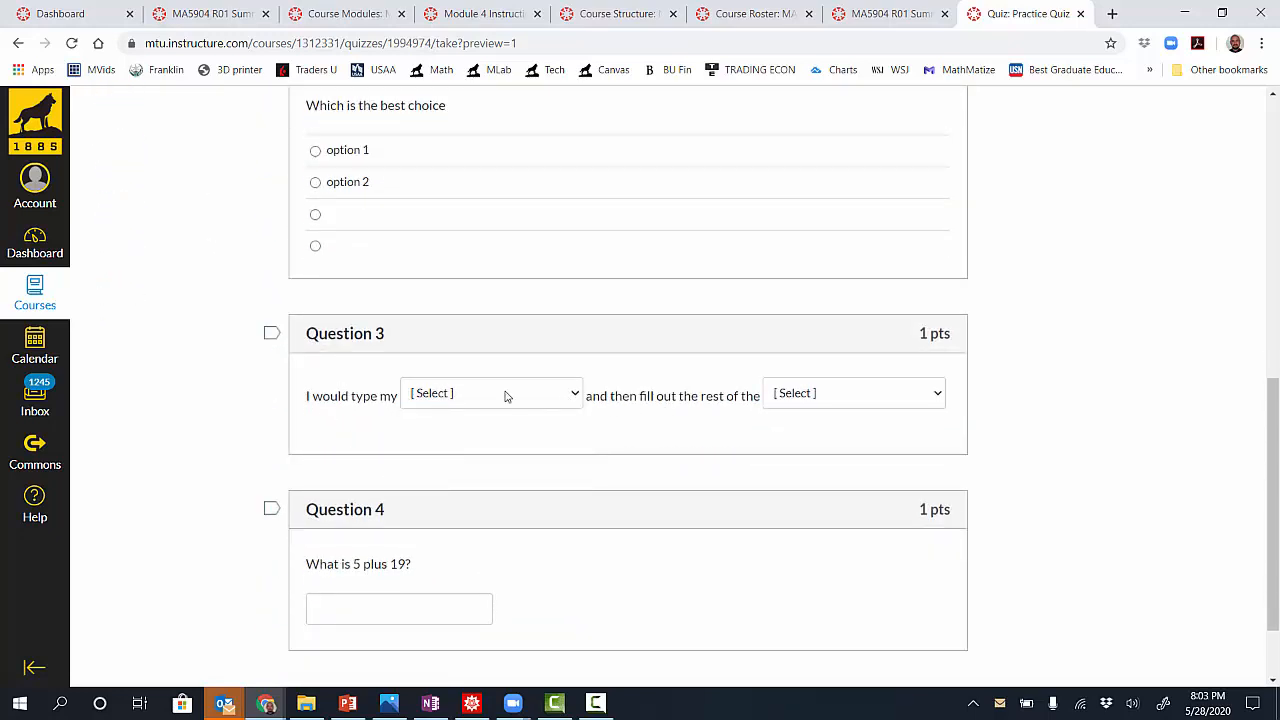
{"action": "left_click", "coordinate": [577, 399]}
{"action": "left_click", "coordinate": [476, 468]}
{"action": "left_click", "coordinate": [852, 405]}
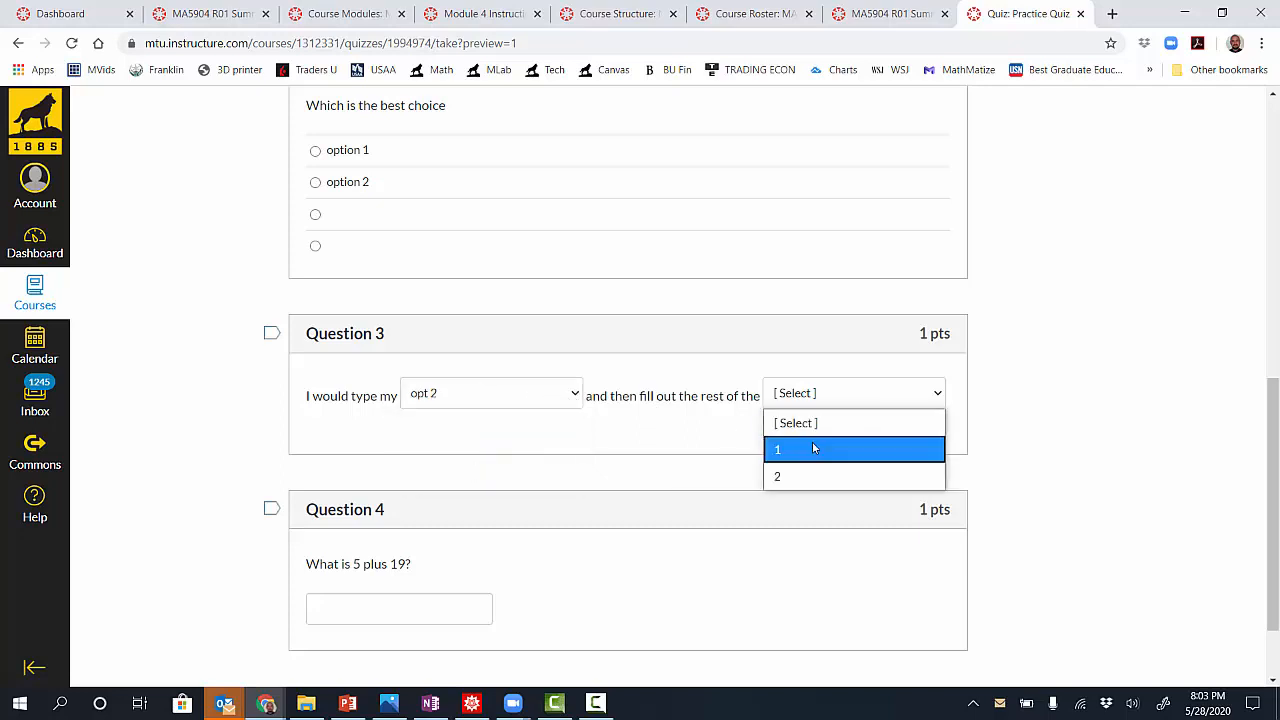
{"action": "left_click", "coordinate": [812, 445]}
Answer the formula question "What is 5 plus 19?" in the preview with 24
{"action": "scroll", "coordinate": [680, 437], "scroll_direction": "down", "scroll_amount": 2}
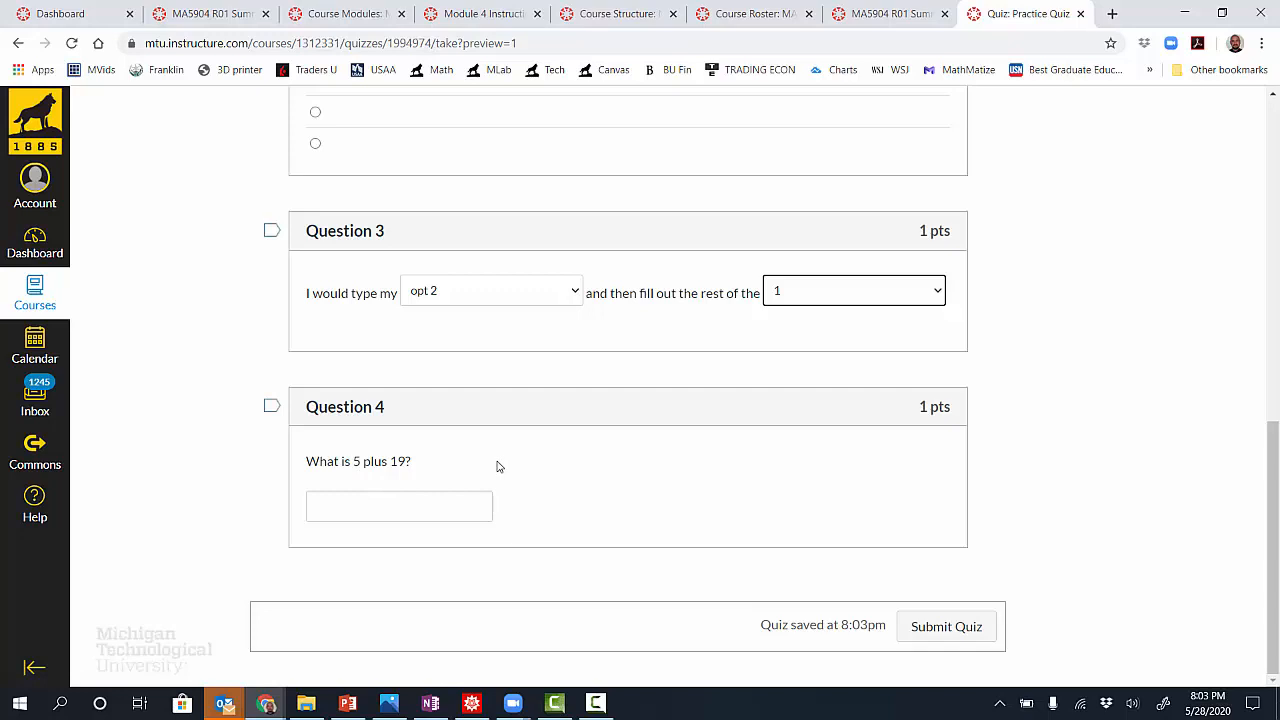
{"action": "left_click", "coordinate": [482, 496]}
{"action": "type", "text": "24"}
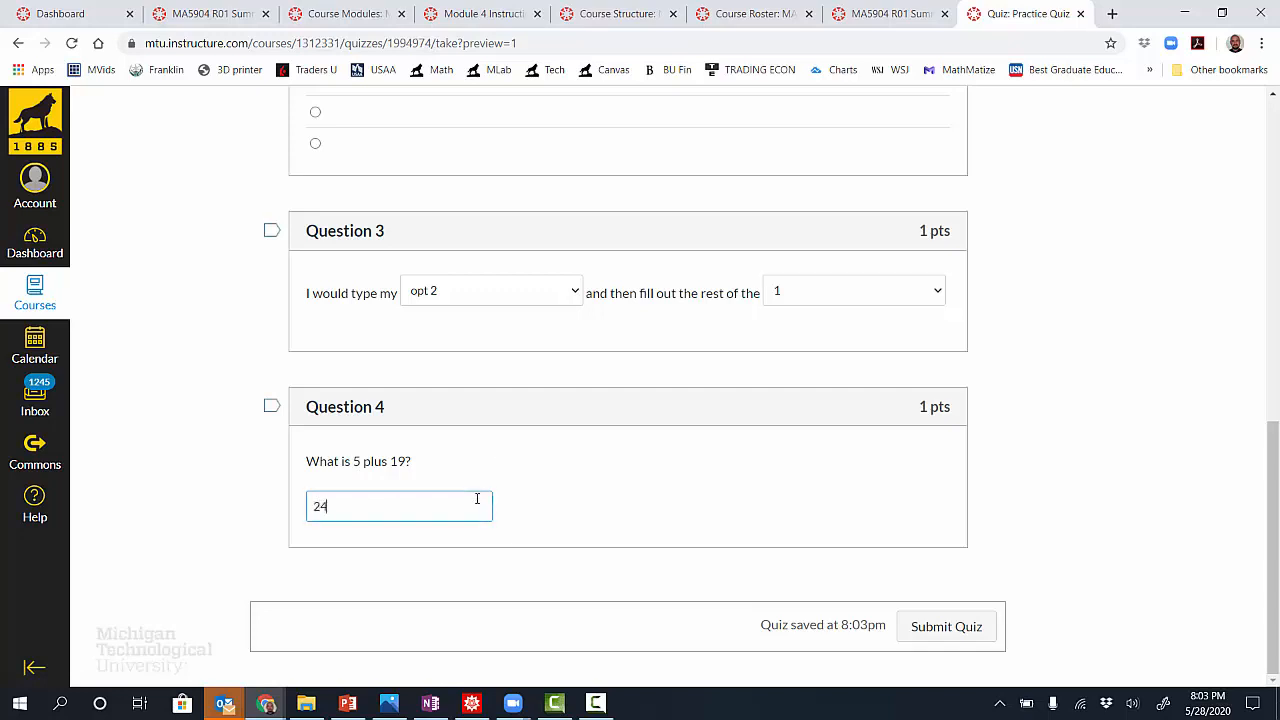
{"action": "scroll", "coordinate": [631, 506], "scroll_direction": "up", "scroll_amount": 8}
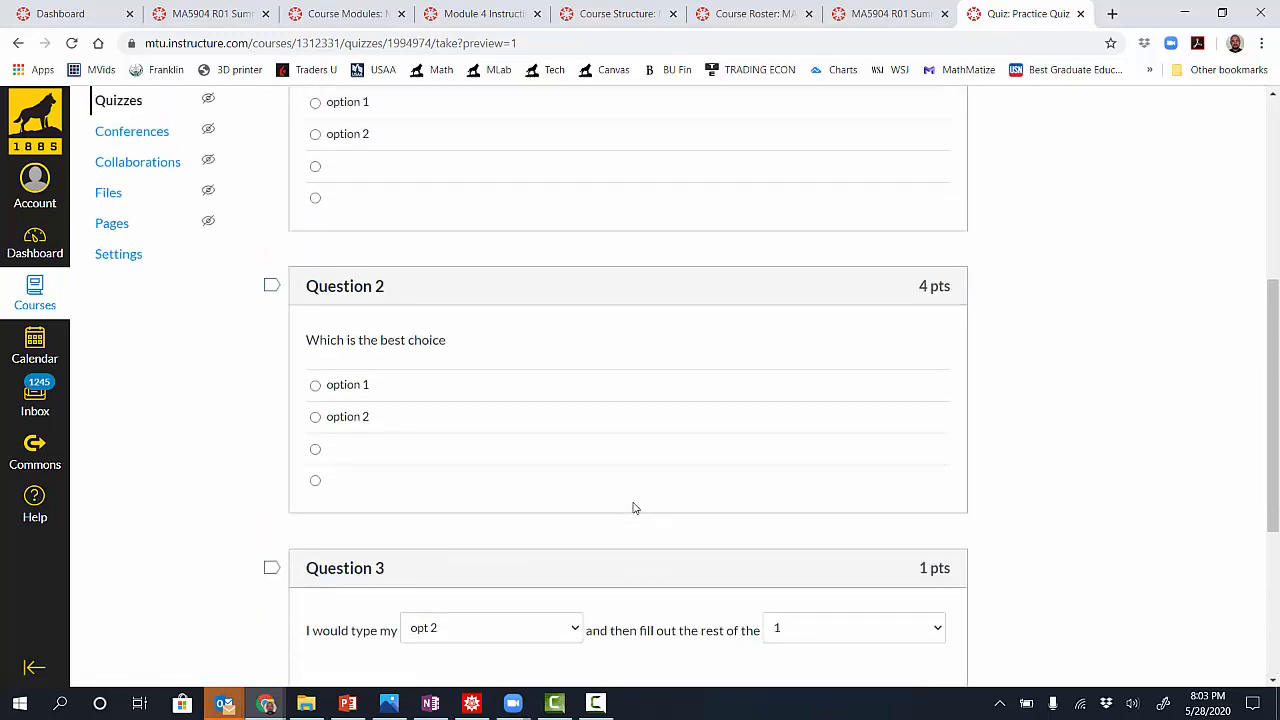